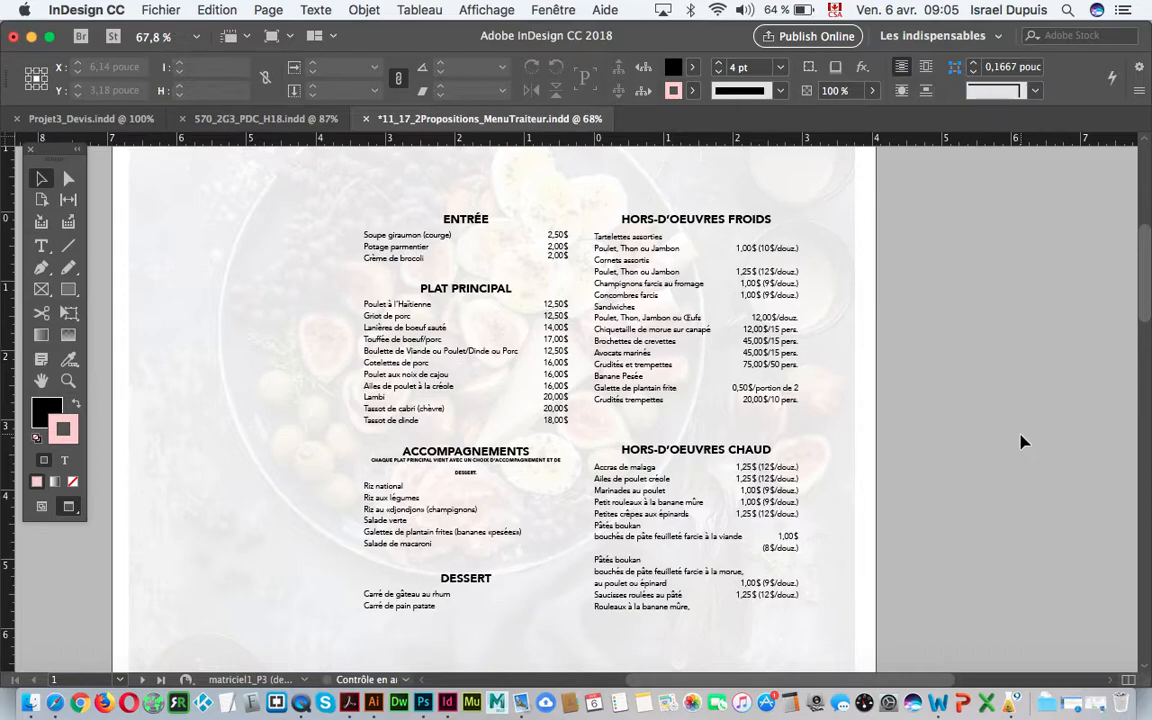
Step: Inspect the menu's separate text frames, from Entrée and Plat principal through to Hors-d'oeuvres froids and Hors-d'oeuvres chaud
left_click(735, 350)
left_click(722, 463)
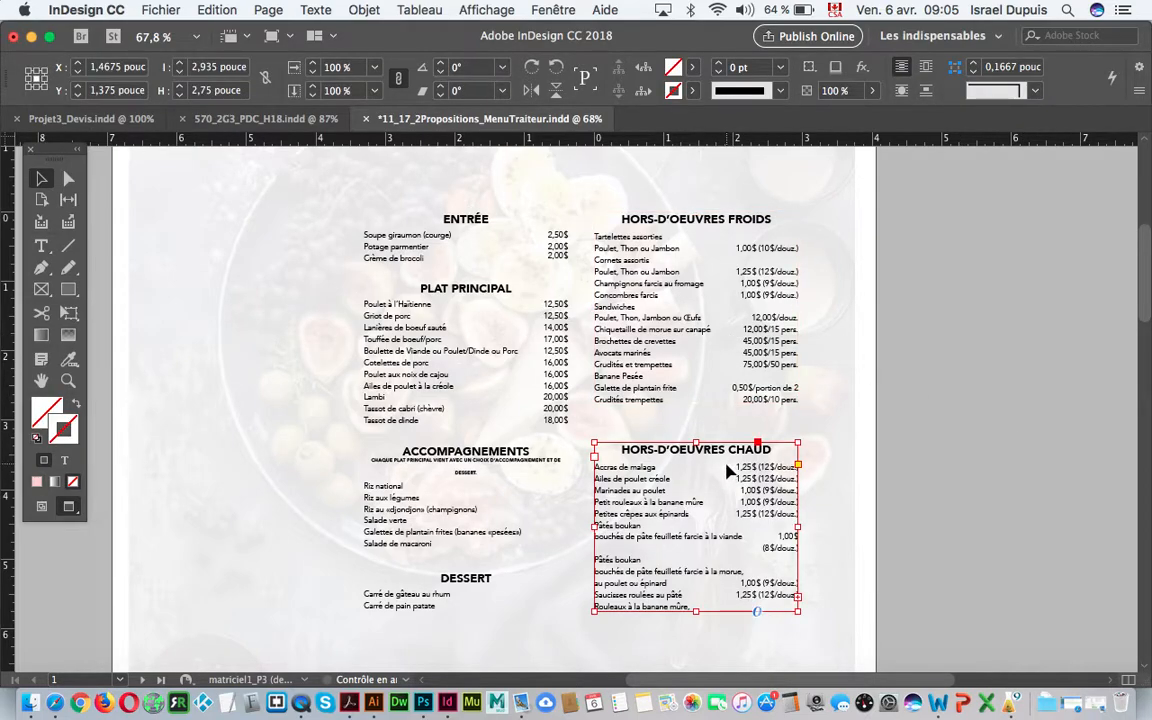
left_click(525, 482)
left_click(485, 306)
left_click(440, 225)
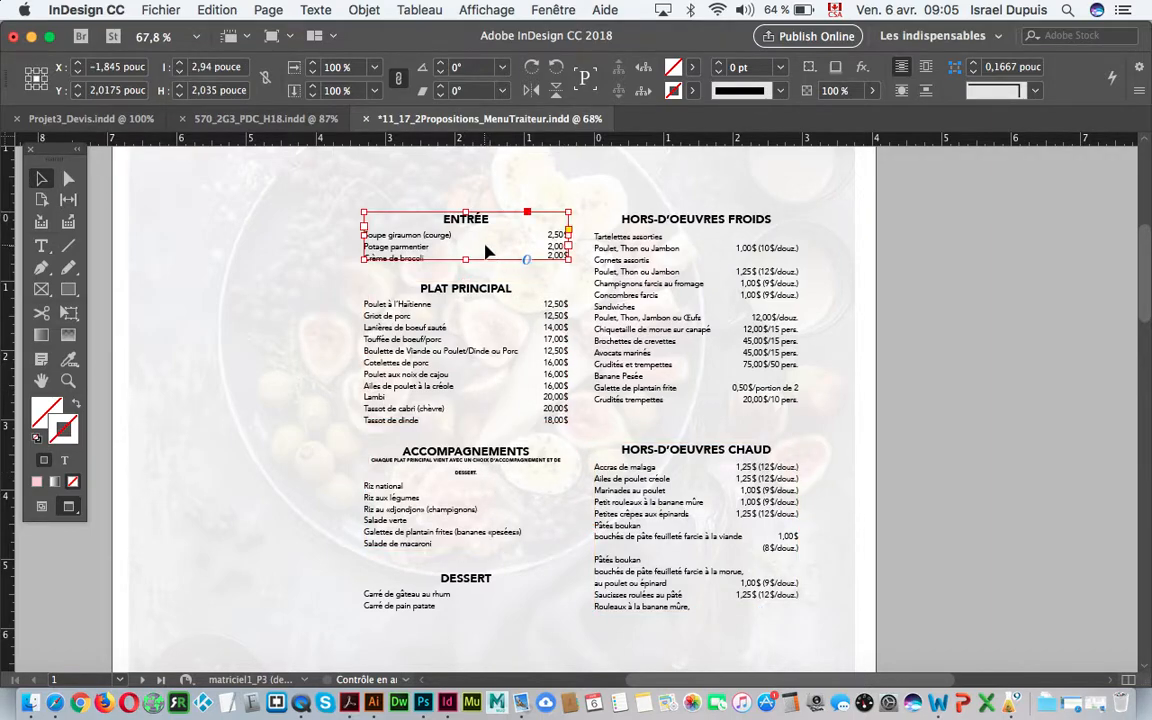
left_click(605, 283)
left_click(600, 480)
left_click(462, 541)
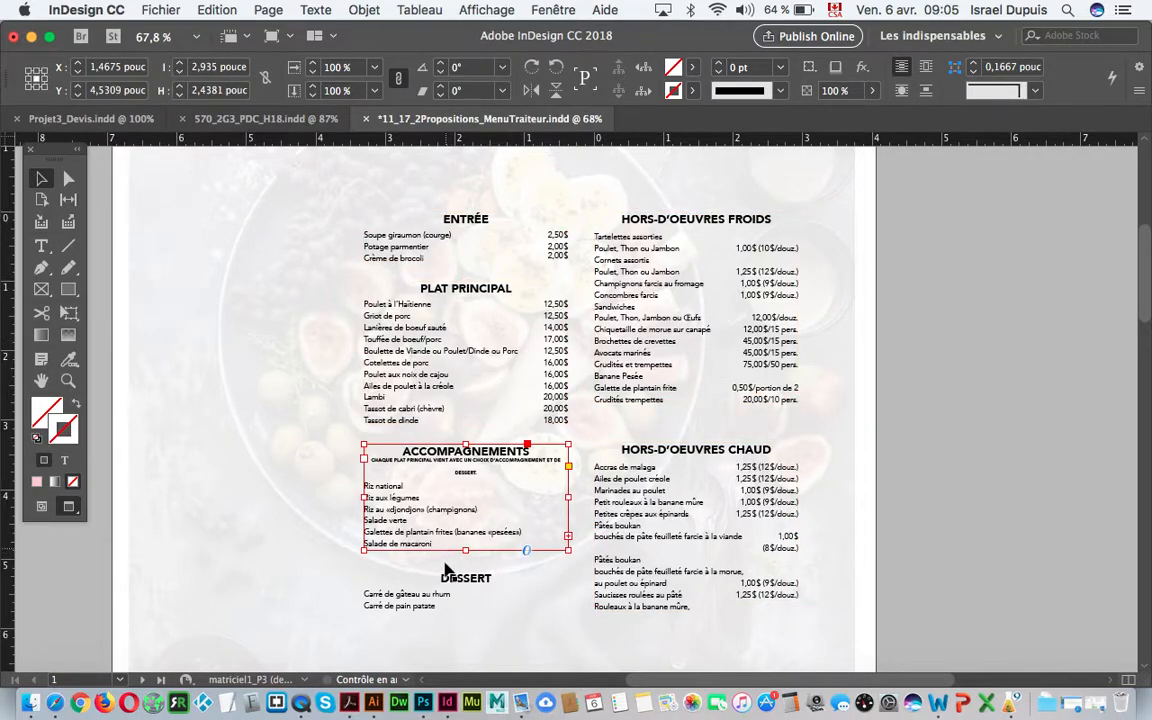
left_click(446, 582)
left_click(910, 546)
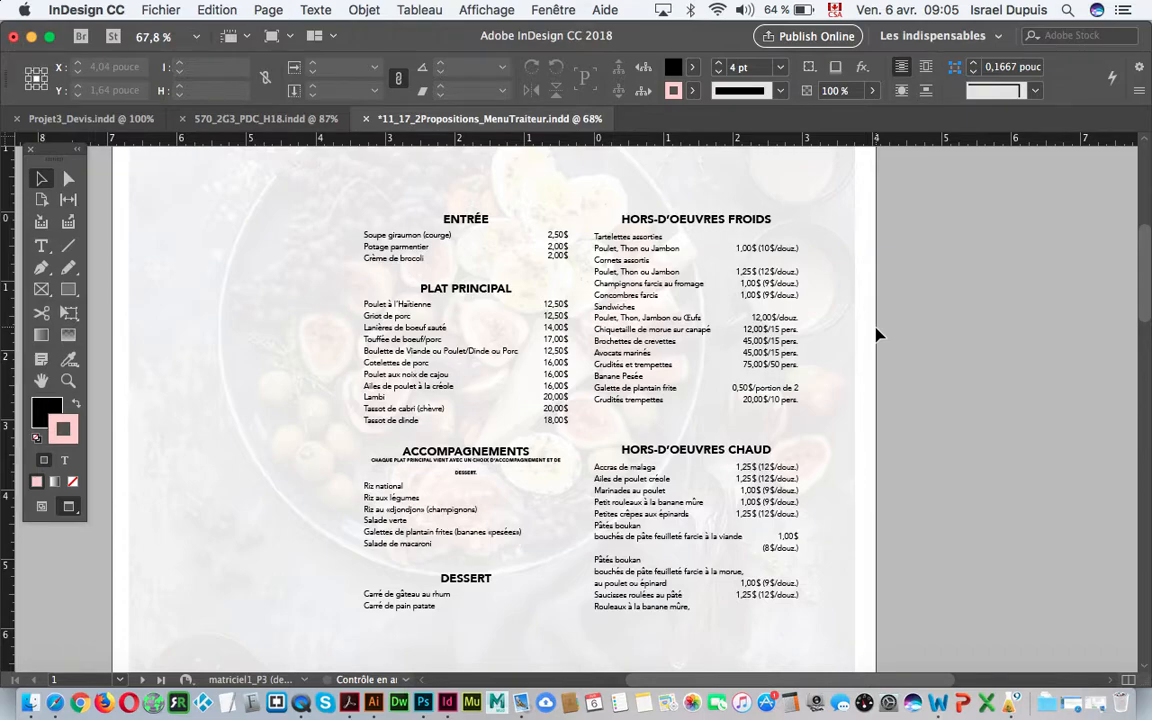
left_click(650, 345)
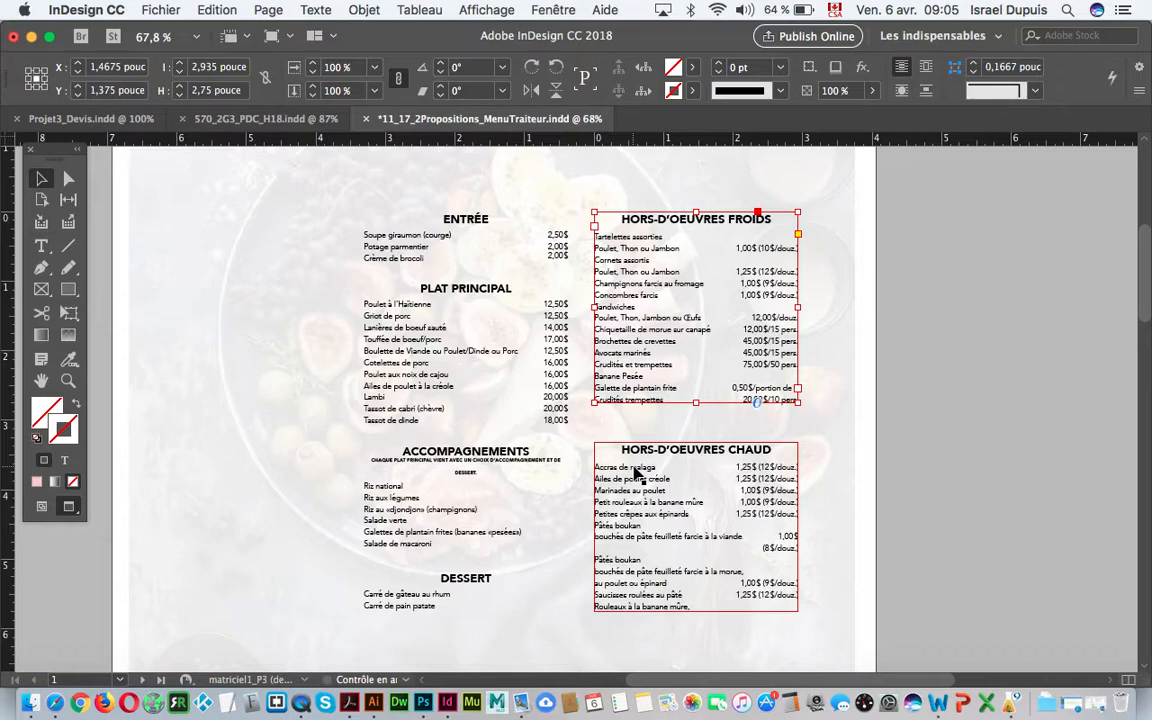
left_click(952, 449)
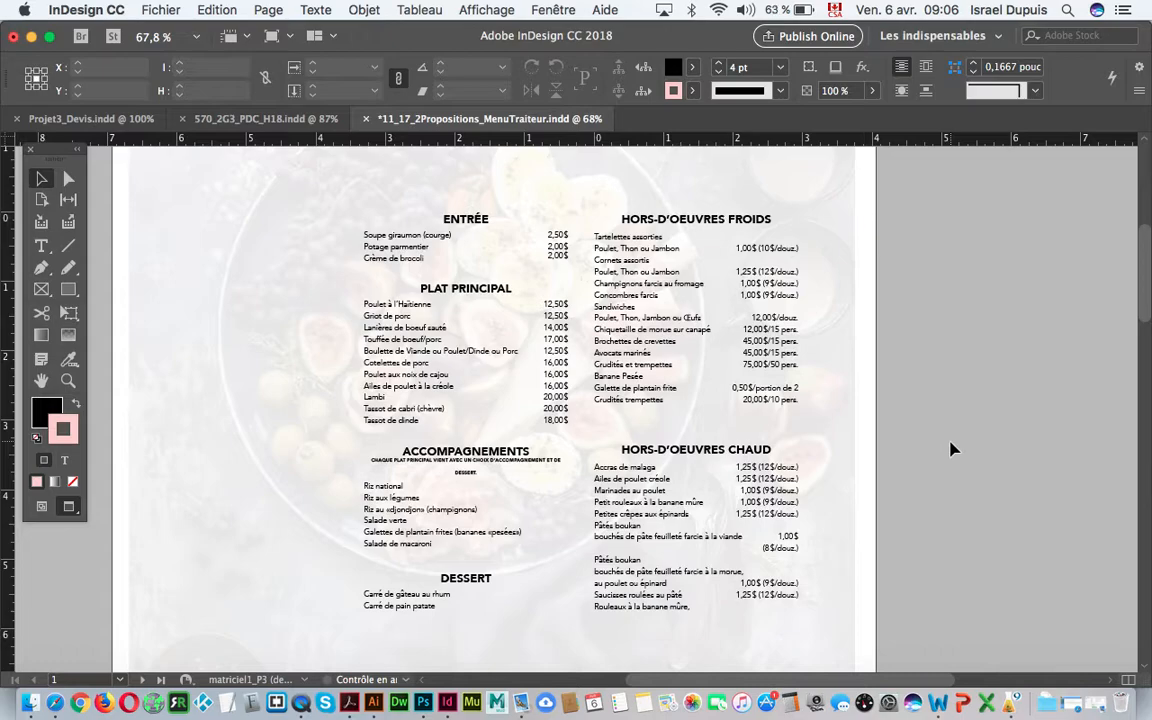
Step: Show the guides and frame edges in normal view mode and delete the leftover text frame in the page's first column
left_click(474, 254)
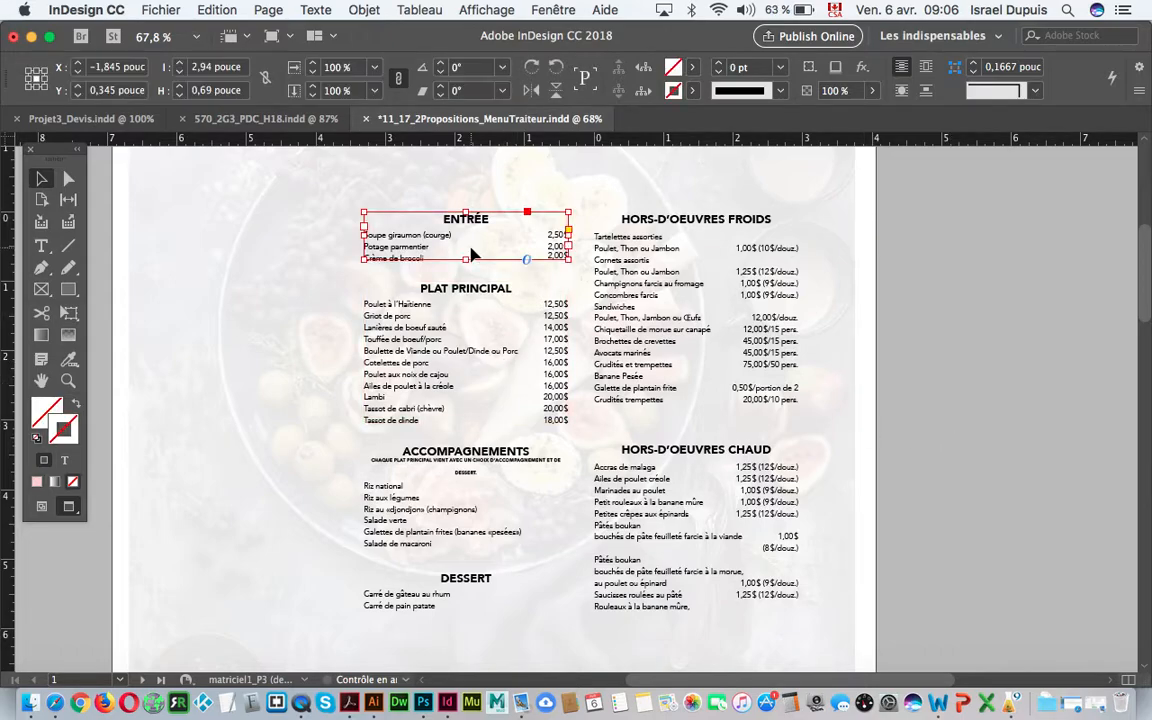
left_click(44, 507)
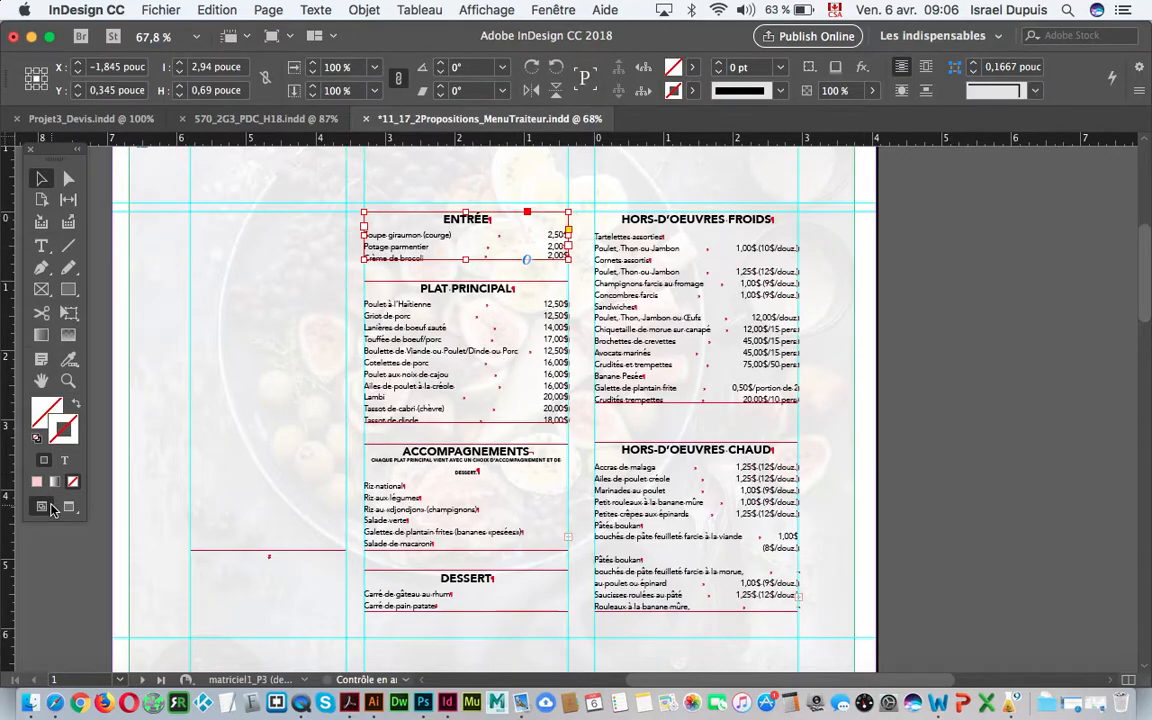
left_click(288, 586)
key("Delete")
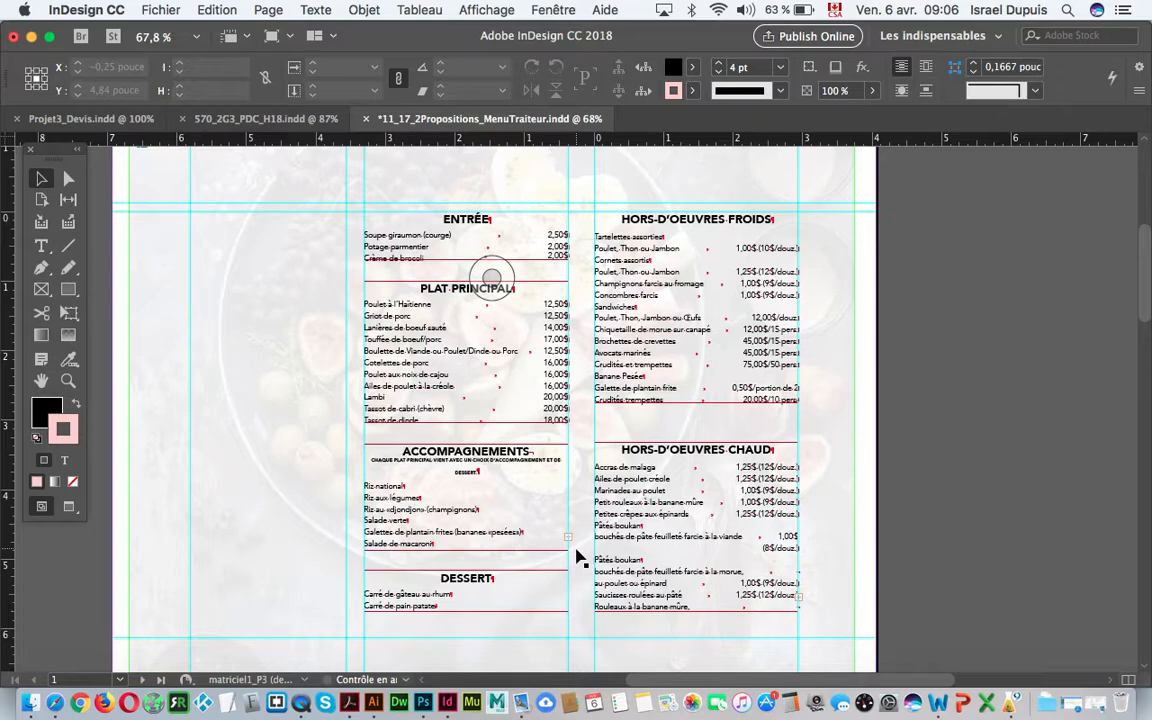
Step: Move the Entrée frame into the page's first column and extend it to the lower guide, about 6.1 inches tall
left_click(530, 255)
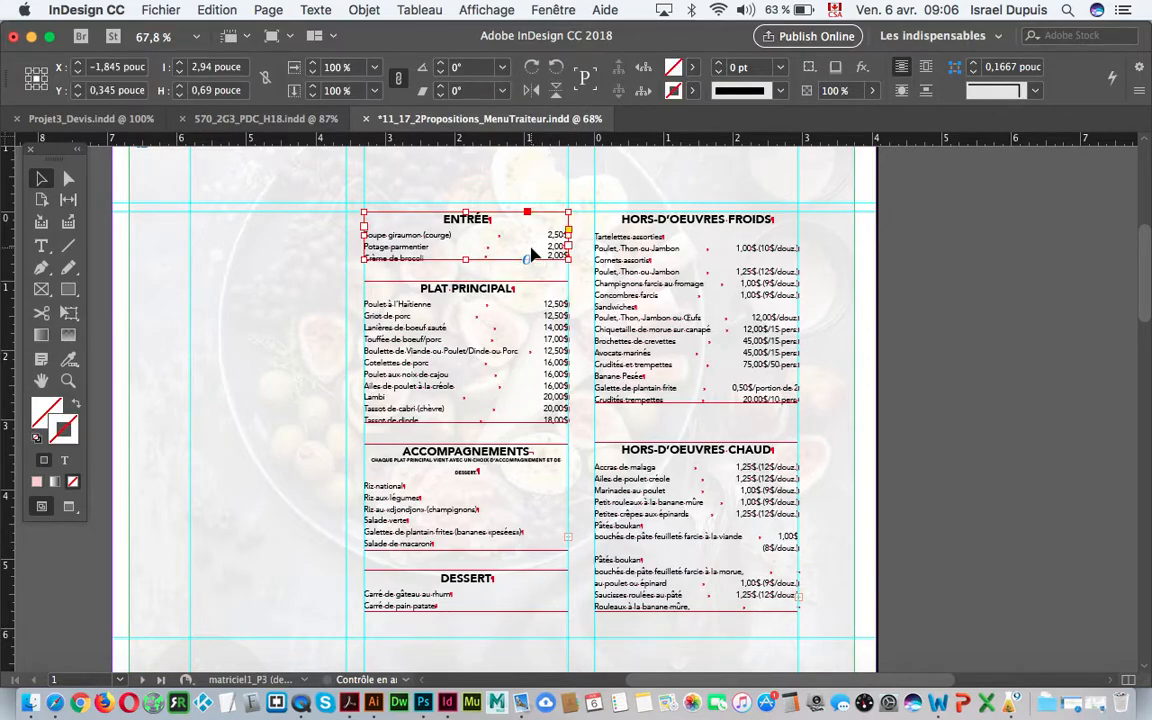
left_click_drag(524, 253, 266, 635)
Step: Cut all the Plat principal text and paste it below the Entrée list in the tall first-column frame
key("t")
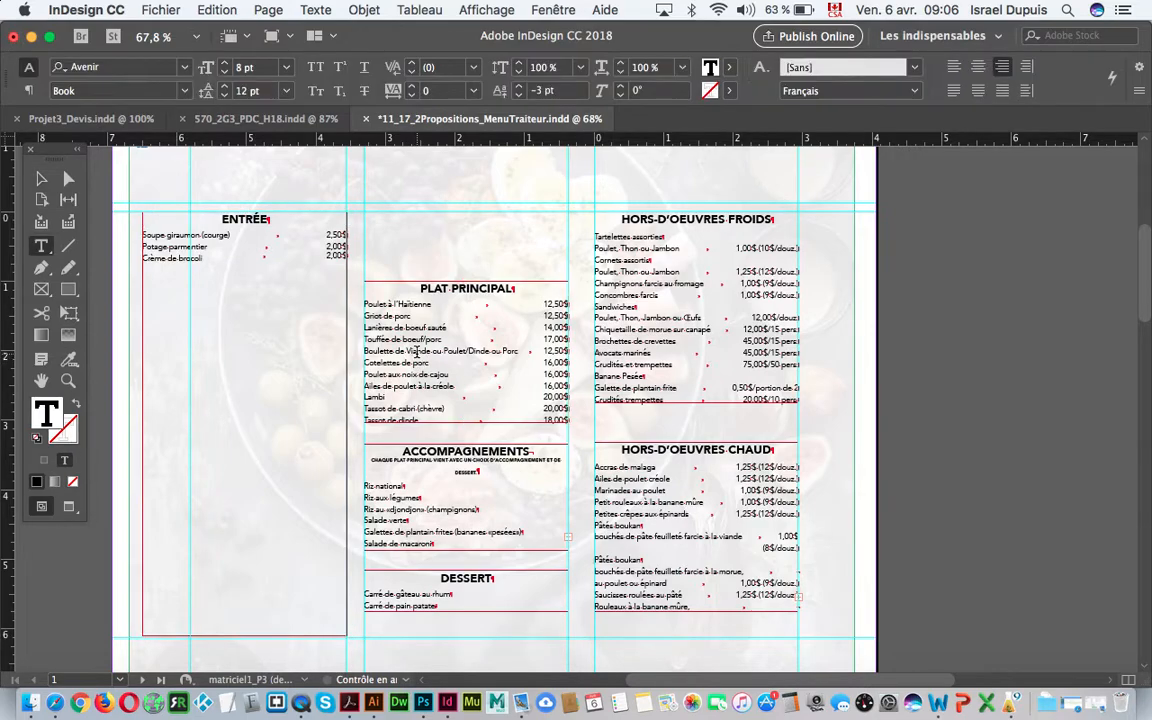
key("super+a")
key("super+x")
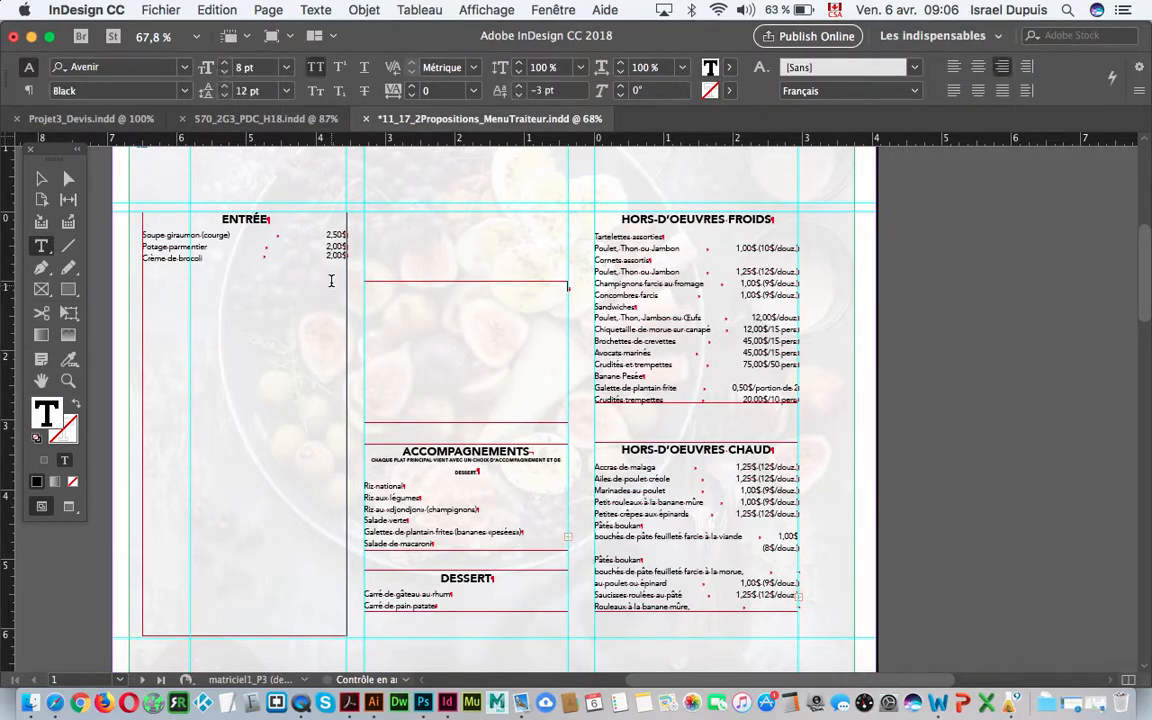
left_click(346, 257)
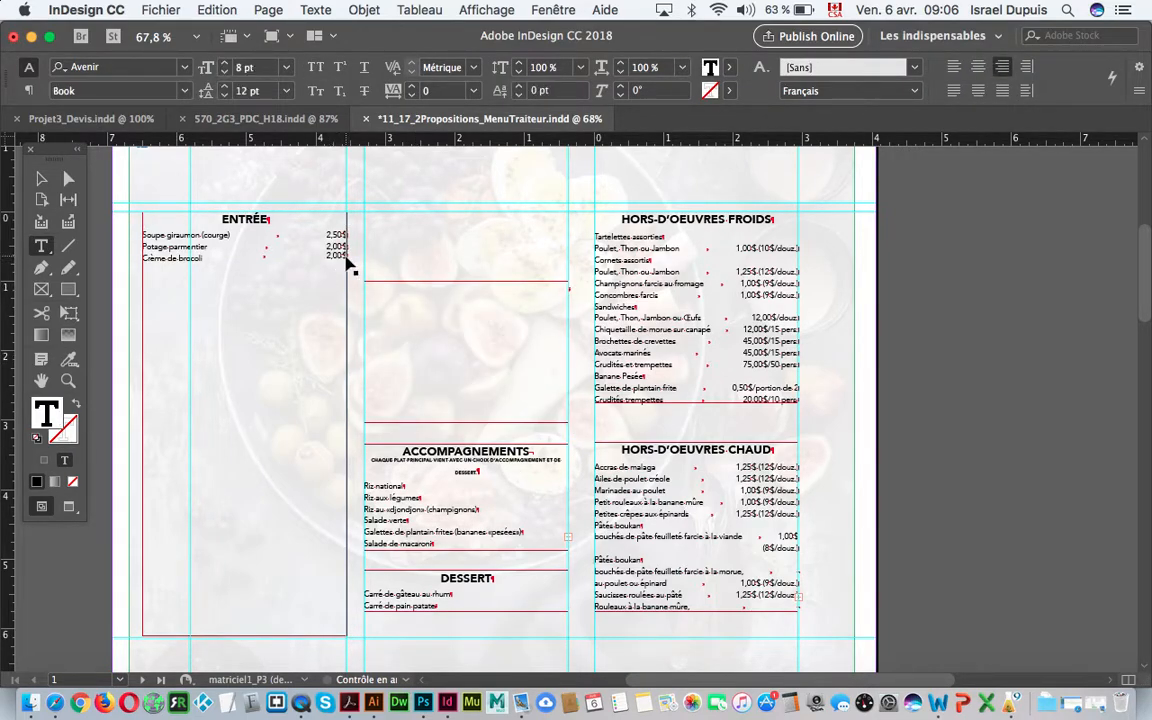
key("super+v")
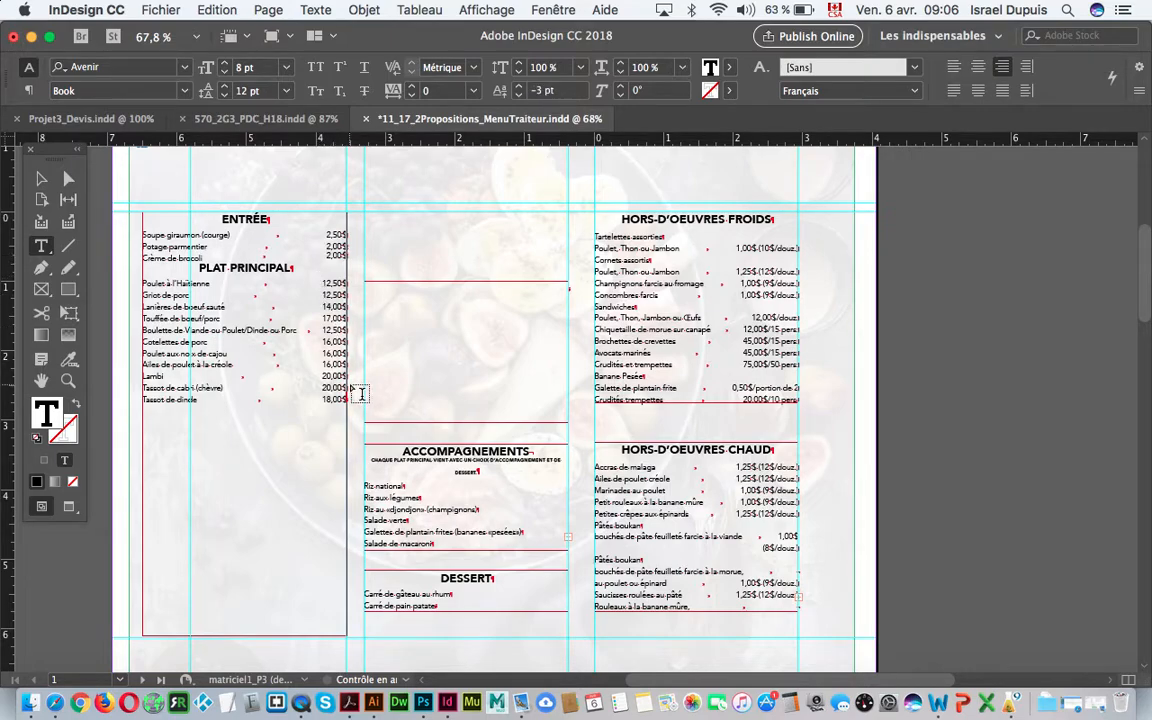
Step: Cut the complete Accompagnements text, including its overset lines, and paste it after the Plat principal list in the tall frame
left_click(480, 543)
key("super+a")
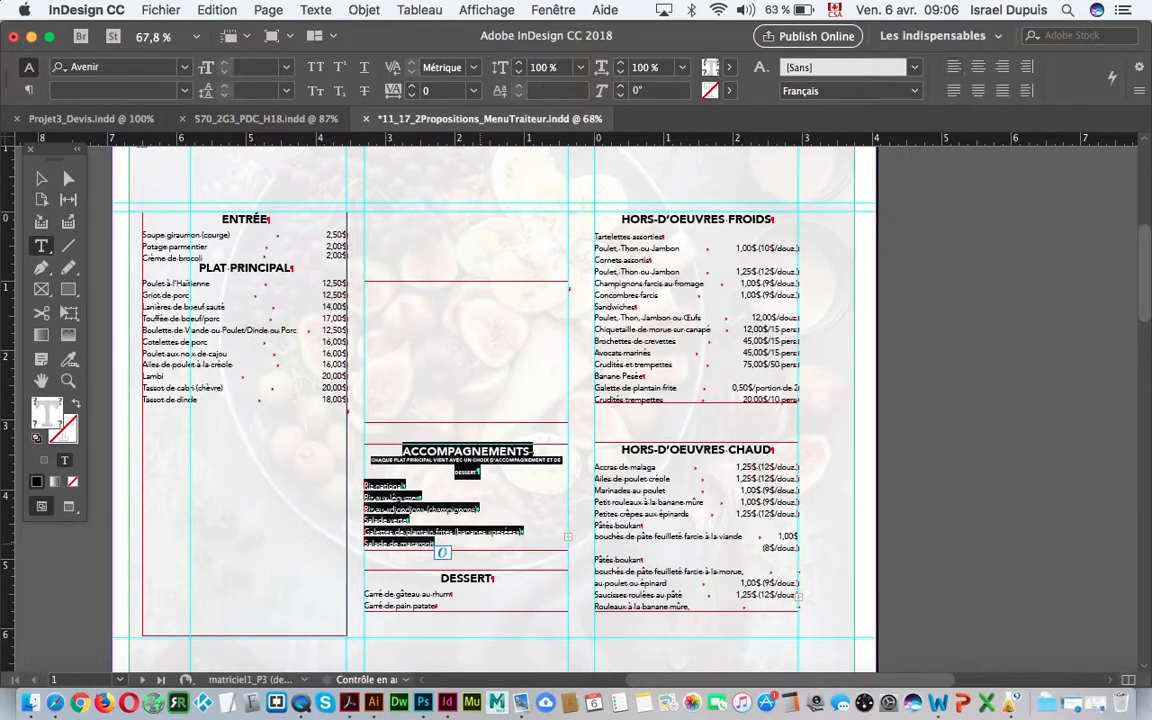
key("super+x")
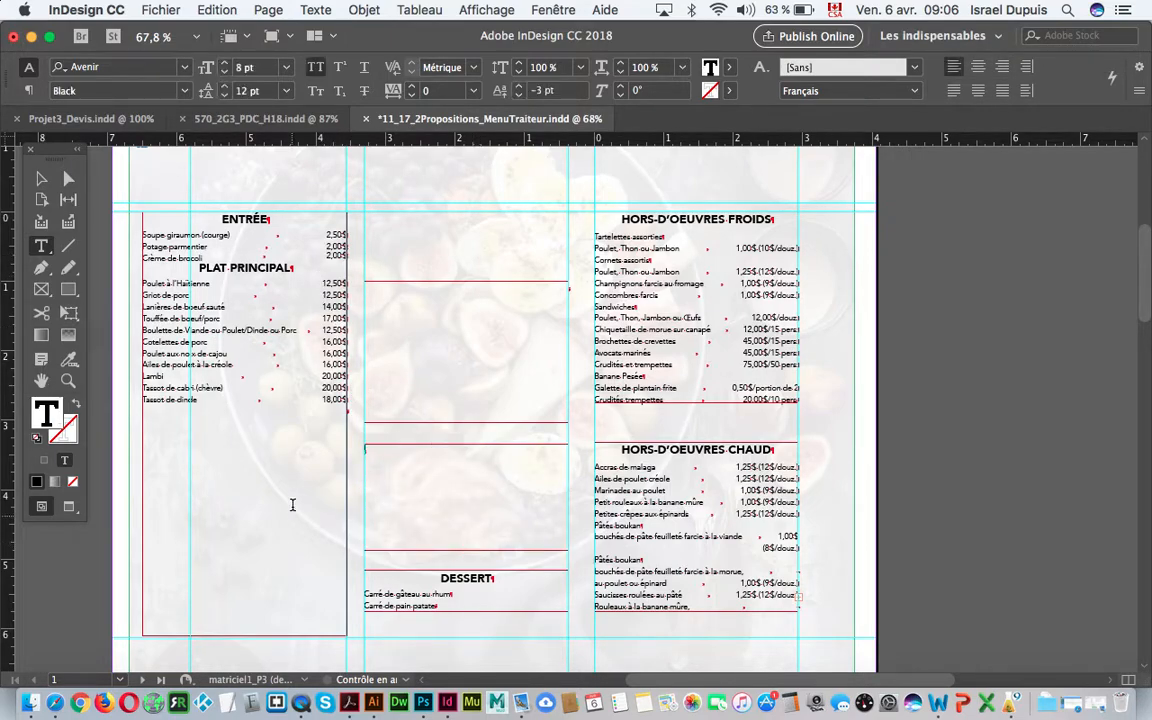
left_click(345, 409)
key("super+v")
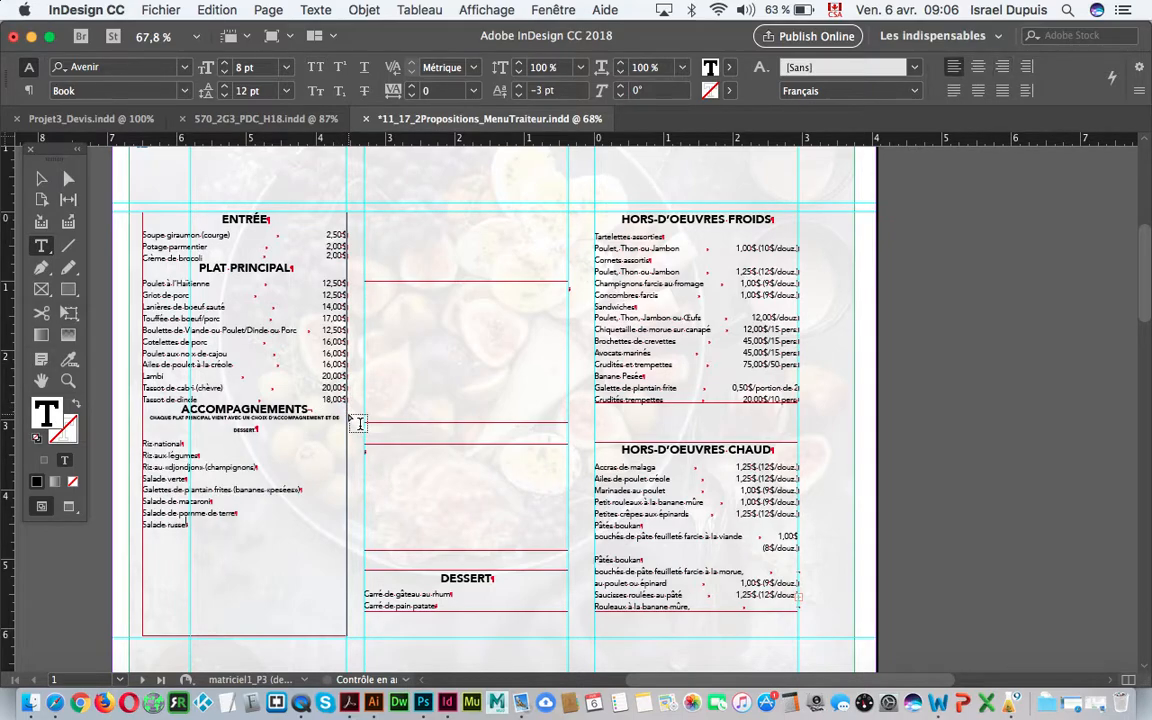
Step: Add a new line after "Salade russe" and move the Dessert text there from its own frame
left_click(41, 181)
key("super+equal")
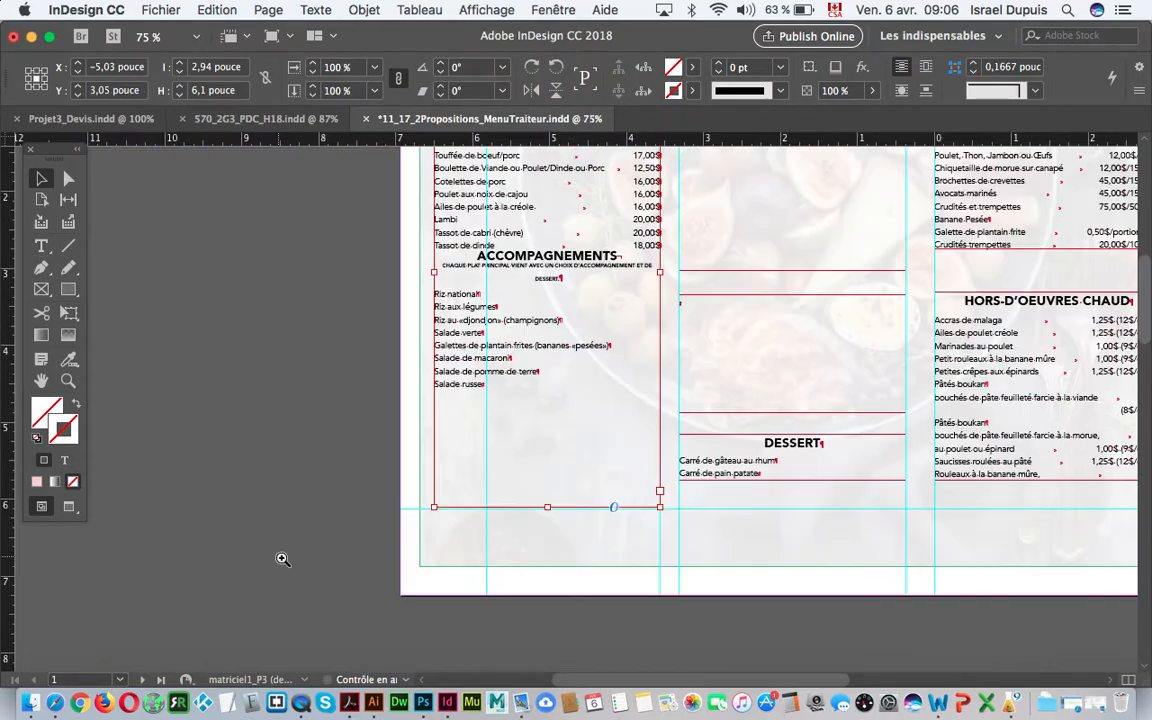
double_click(490, 384)
left_click(487, 385)
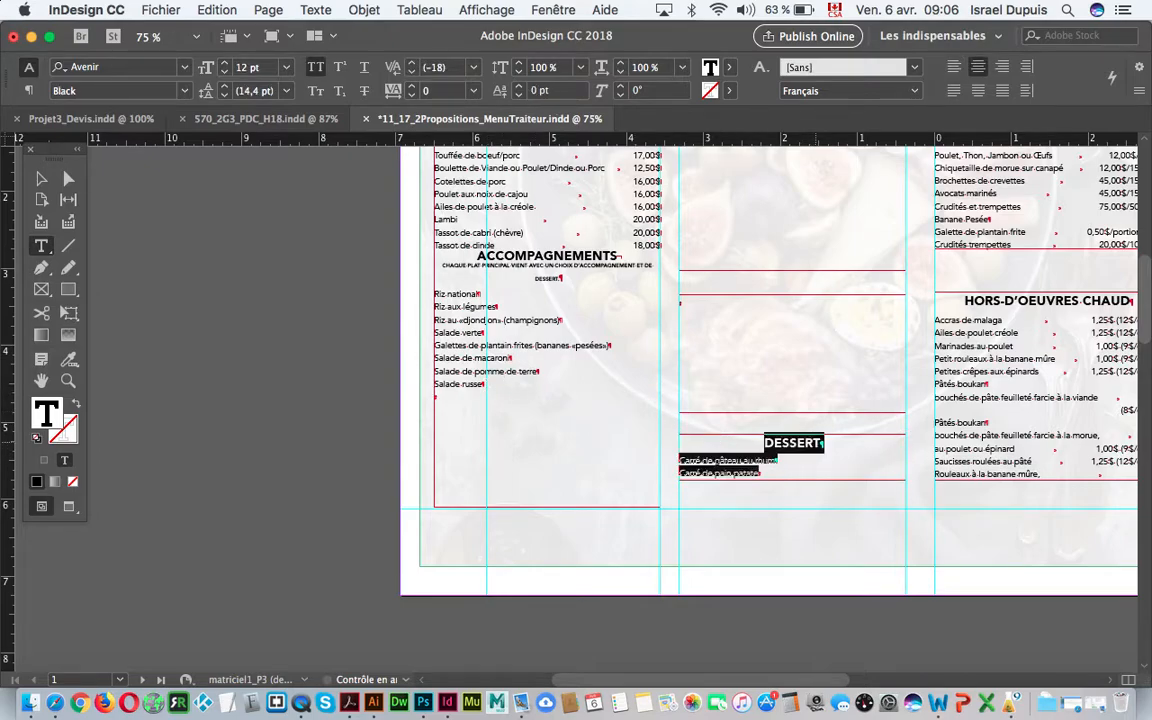
key("super+a")
key("BackSpace")
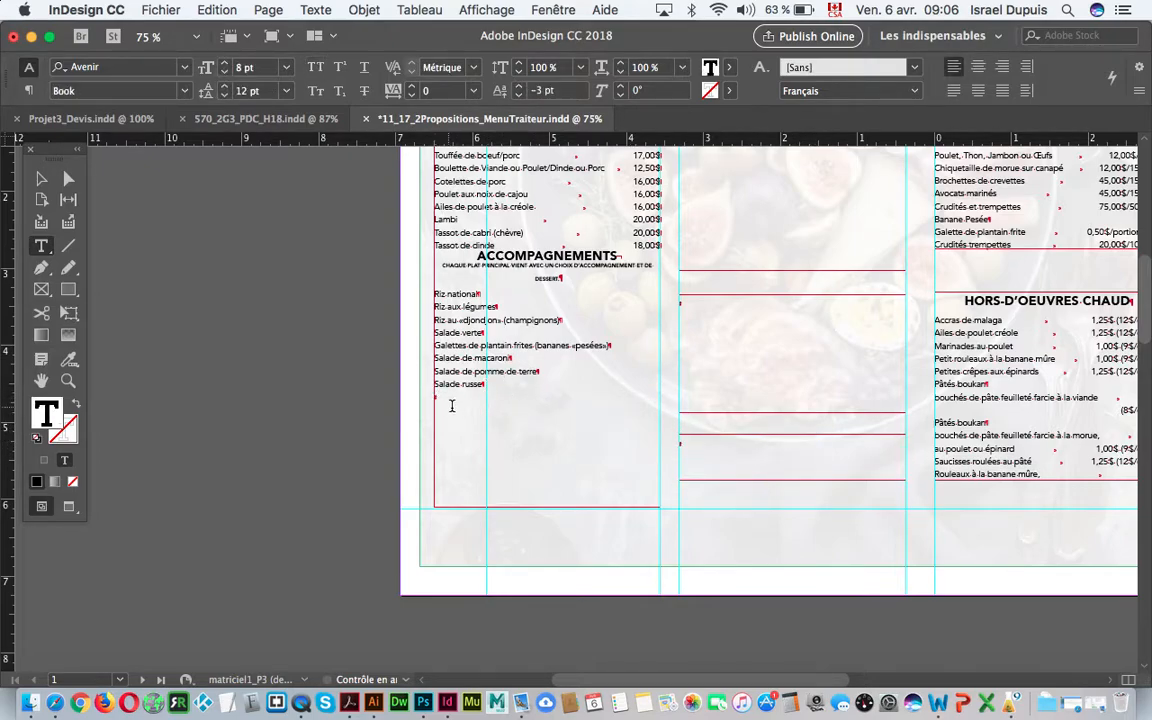
key("super+v")
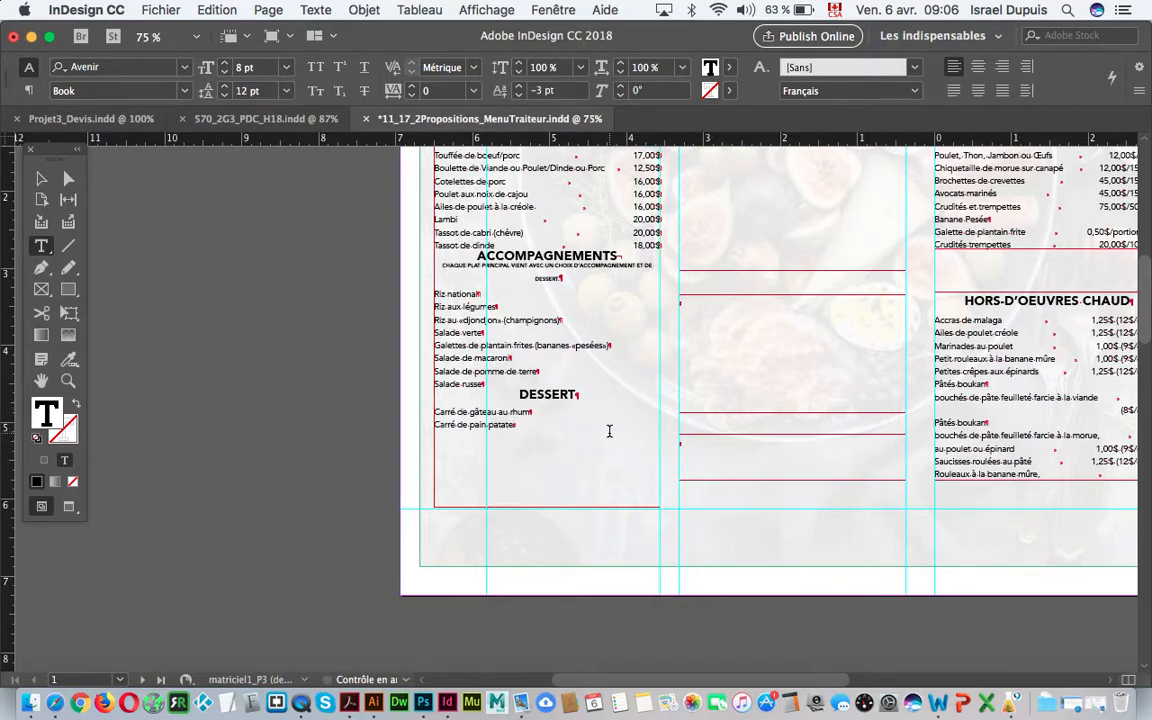
Step: Add a new line after "Carré de pain patate" and move the Hors-d'oeuvres froids text there from its own frame
left_click(578, 396)
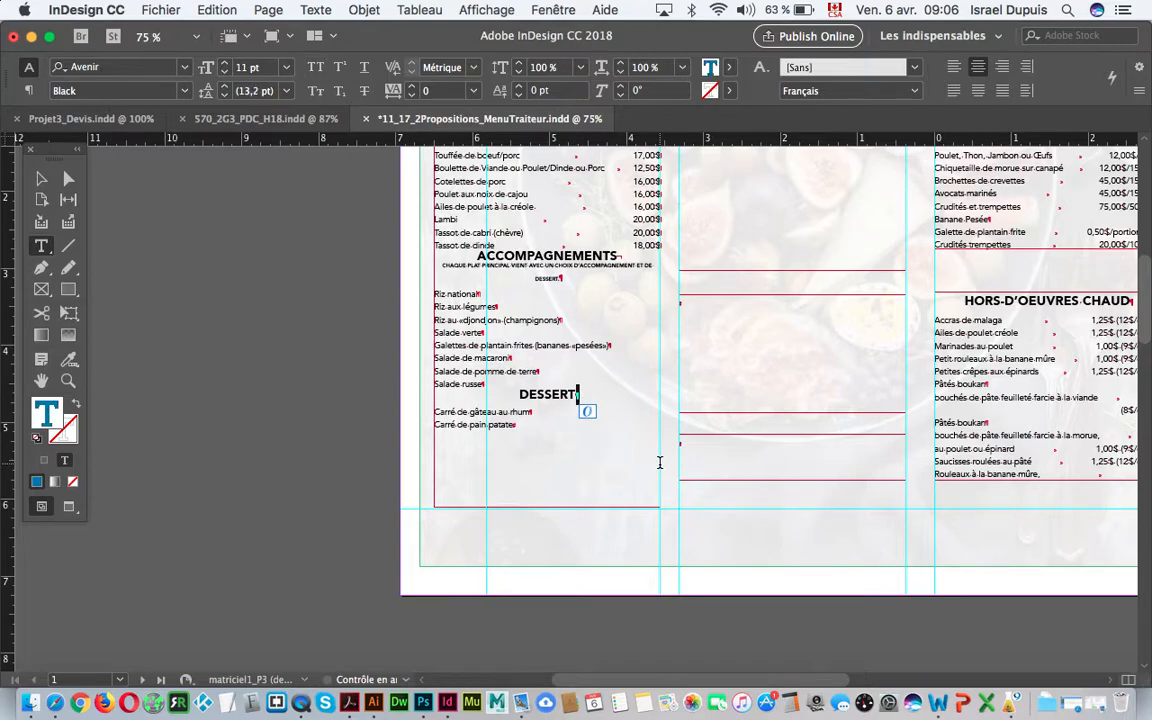
left_click(516, 424)
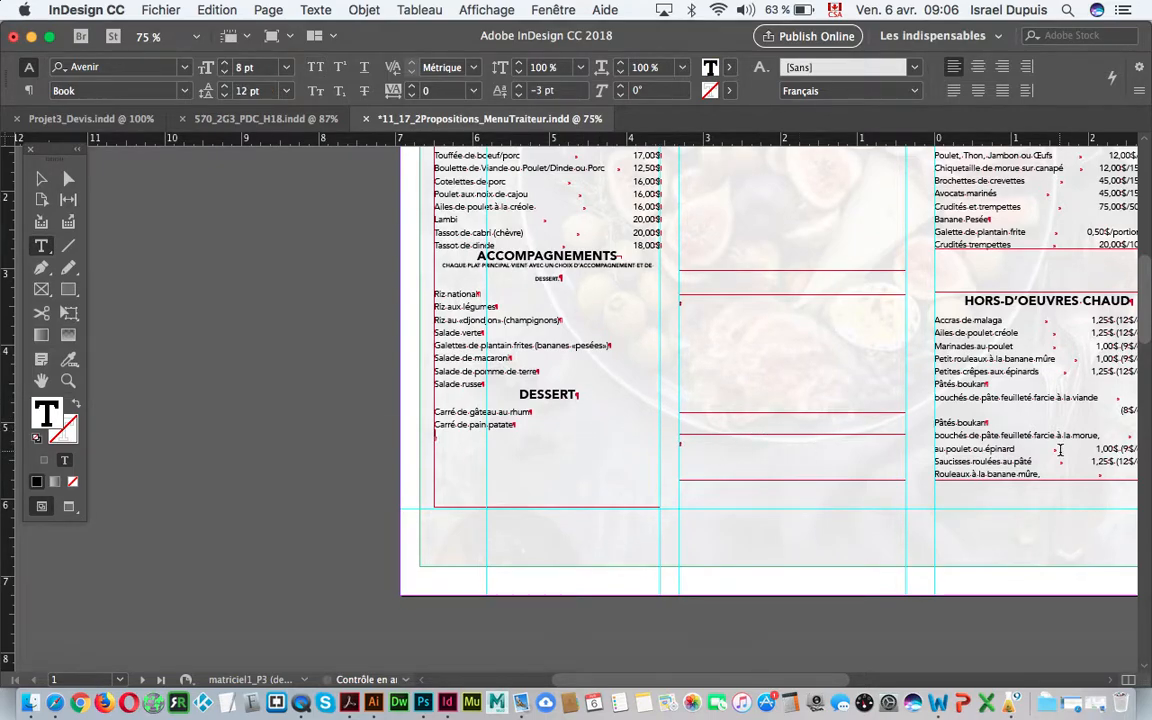
scroll(1059, 450, "up", 5)
left_click(970, 472)
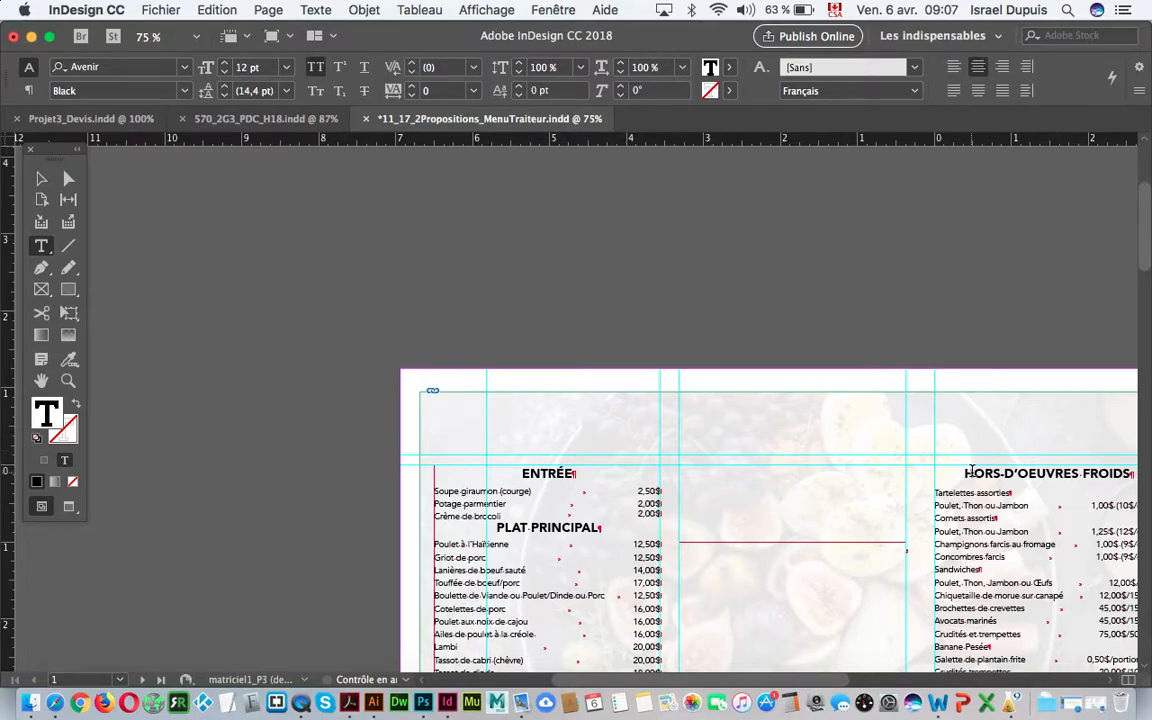
key("super+a")
key("BackSpace")
scroll(940, 503, "down", 3)
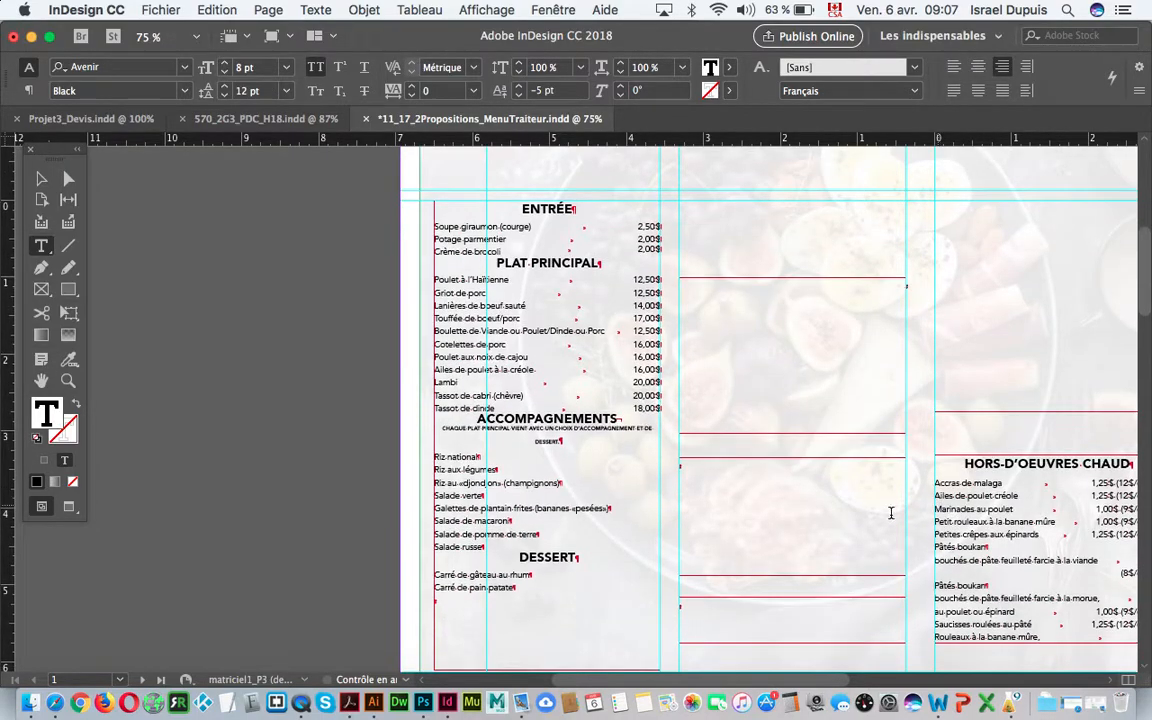
left_click(436, 597)
key("super+v")
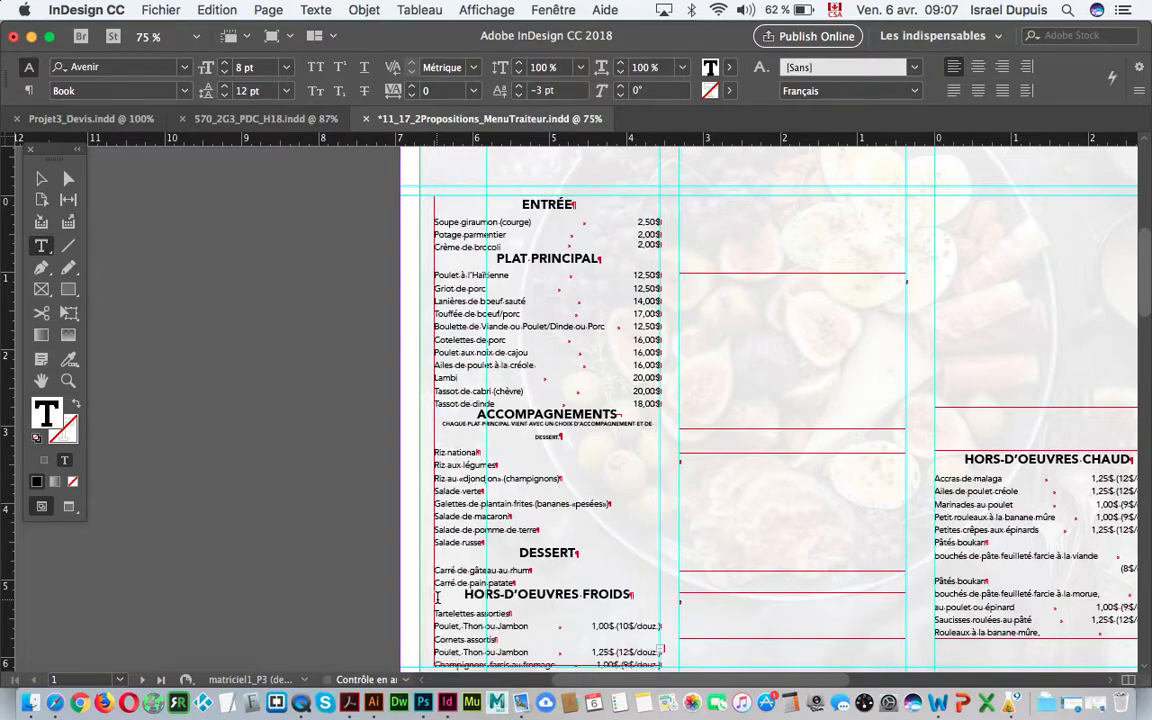
Step: Delete the four emptied text frames that held Plat principal, Accompagnements, Dessert and Hors-d'oeuvres froids
left_click(42, 179)
left_click(127, 229)
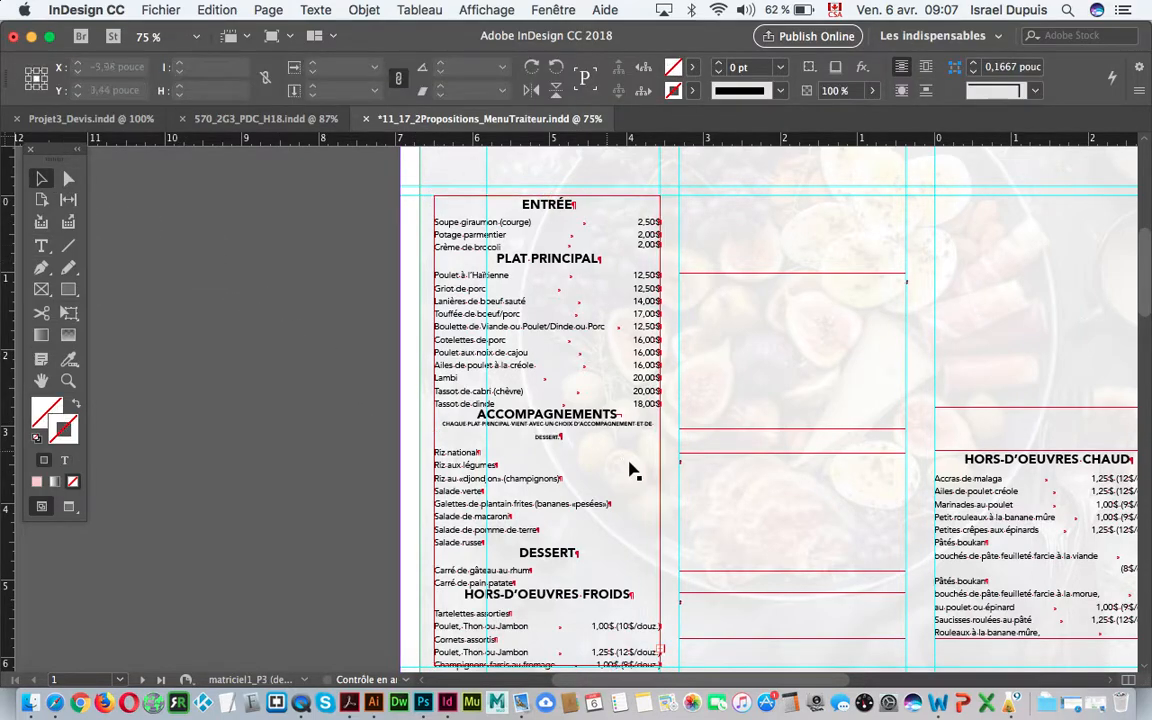
left_click(642, 475, "alt+super")
left_click(668, 347)
key("Delete")
left_click(680, 443)
key("Delete")
left_click(694, 496)
key("Delete")
left_click(843, 316)
key("Delete")
Step: Move the Hors-d'oeuvres chaud frame onto the pasteboard and fit the merged frame across the two right-hand columns, about 6.24 by 6.05 inches
left_click(555, 380)
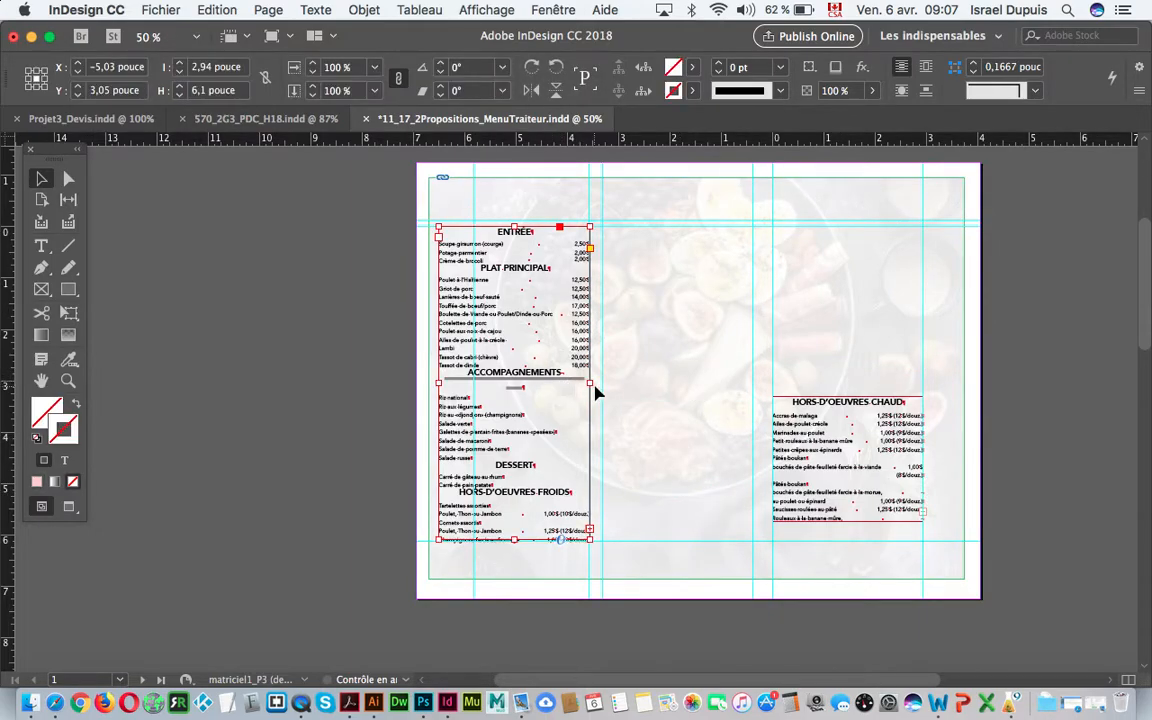
left_click_drag(590, 384, 753, 398)
left_click_drag(824, 442, 301, 397)
left_click_drag(590, 334, 603, 381)
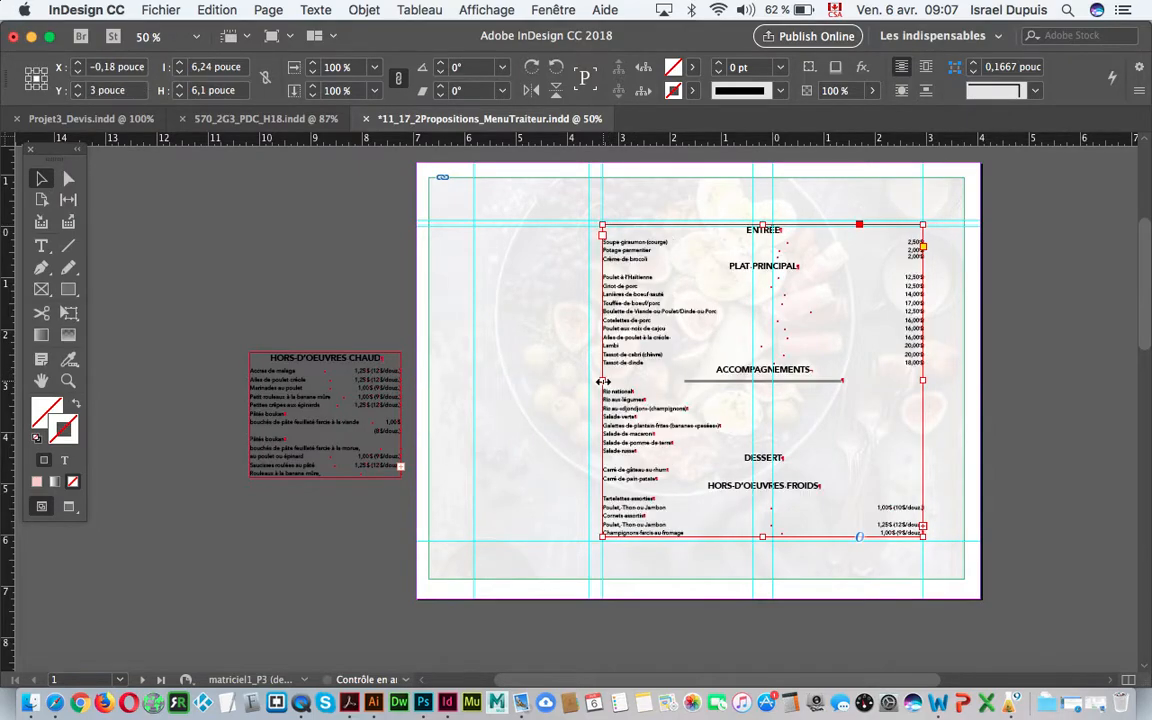
left_click_drag(762, 224, 762, 226)
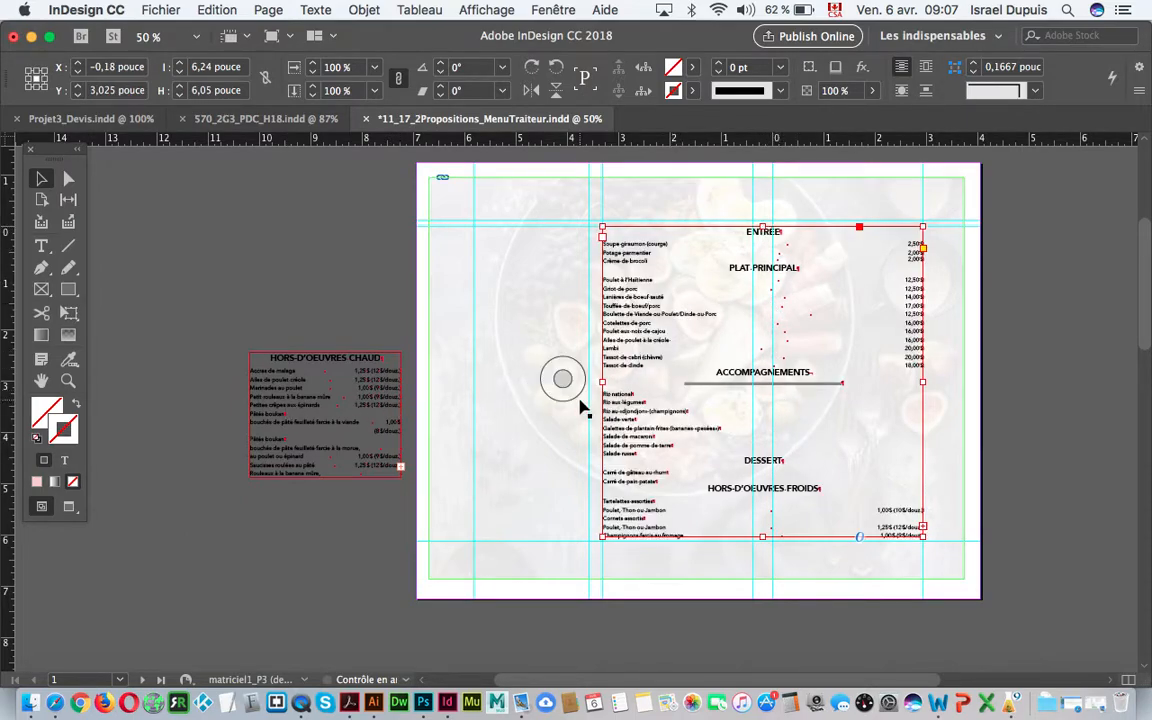
Step: Open the merged menu frame's text frame options and set the number of columns to 2
left_click(864, 416, "super")
left_click_drag(654, 436, 1028, 489)
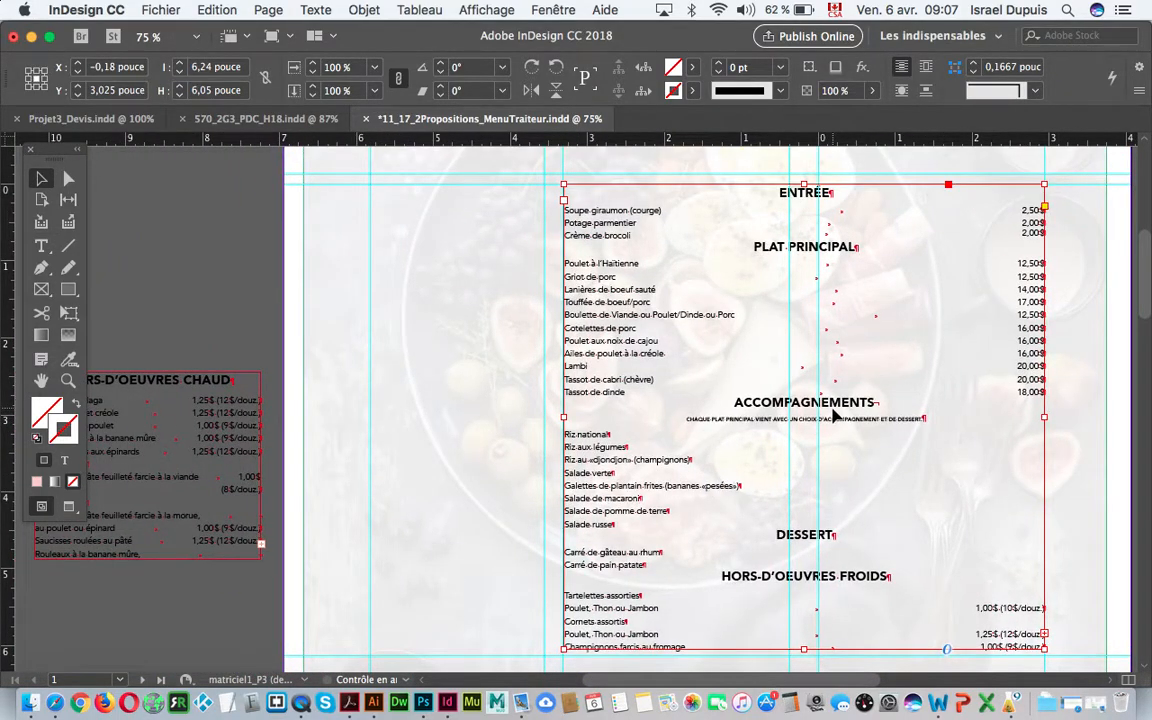
key("super+b")
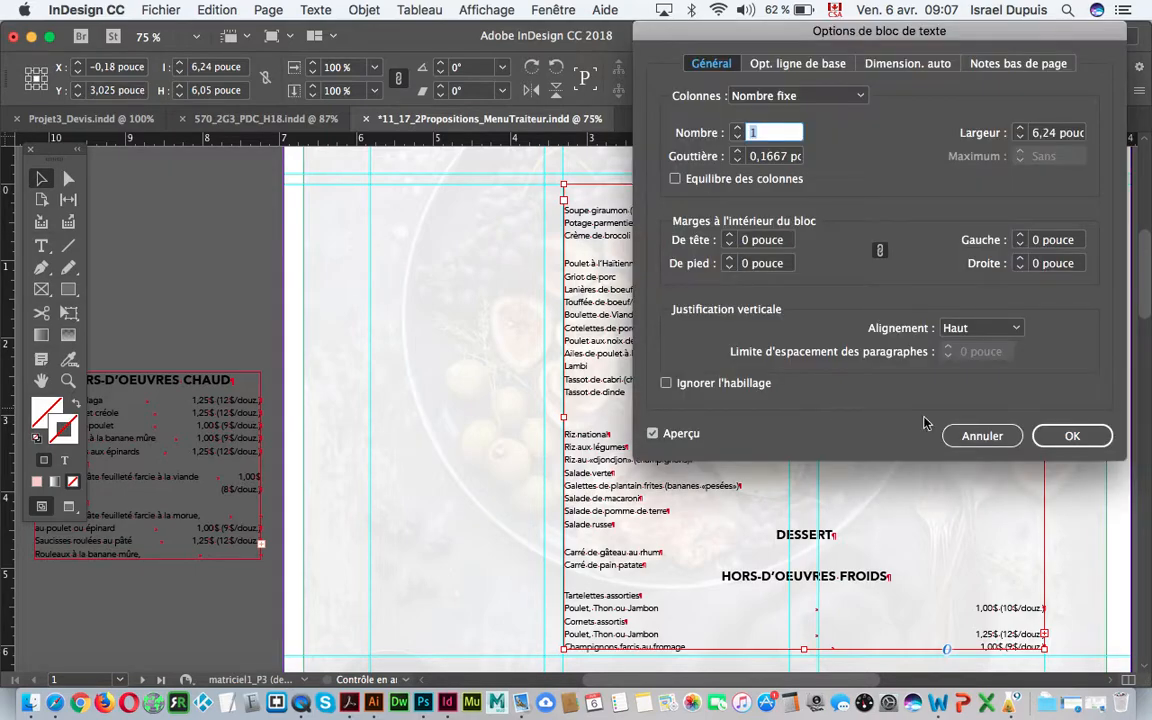
left_click(975, 435)
right_click(798, 386)
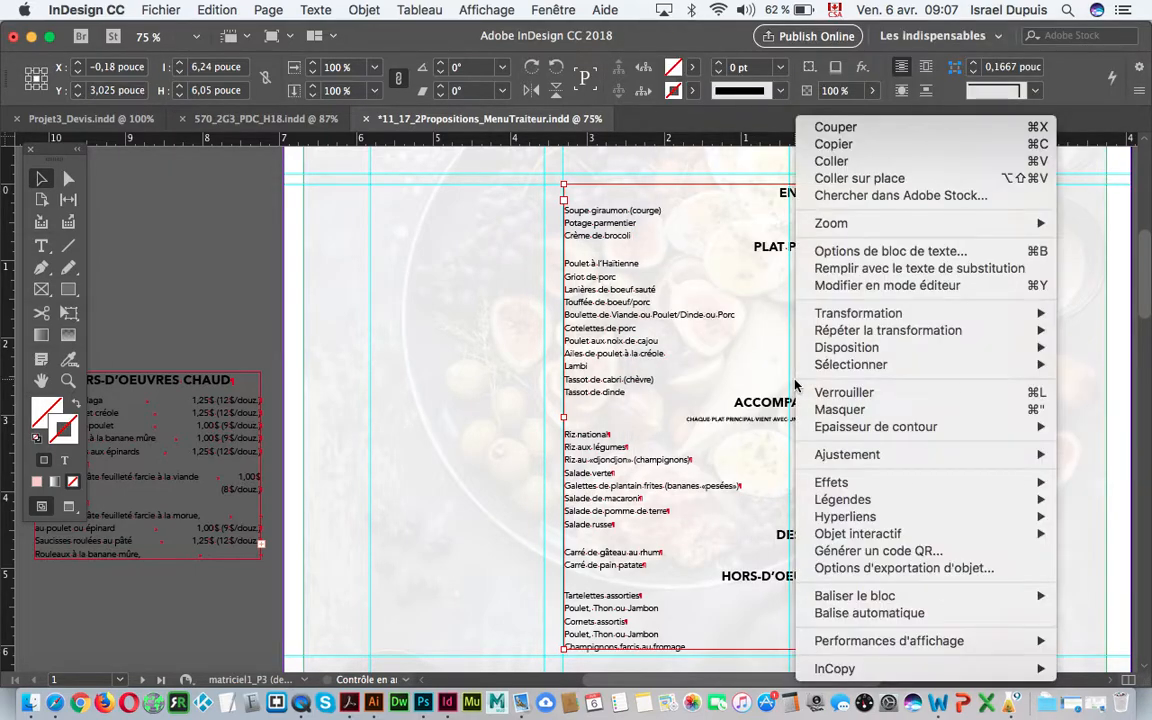
left_click(918, 258)
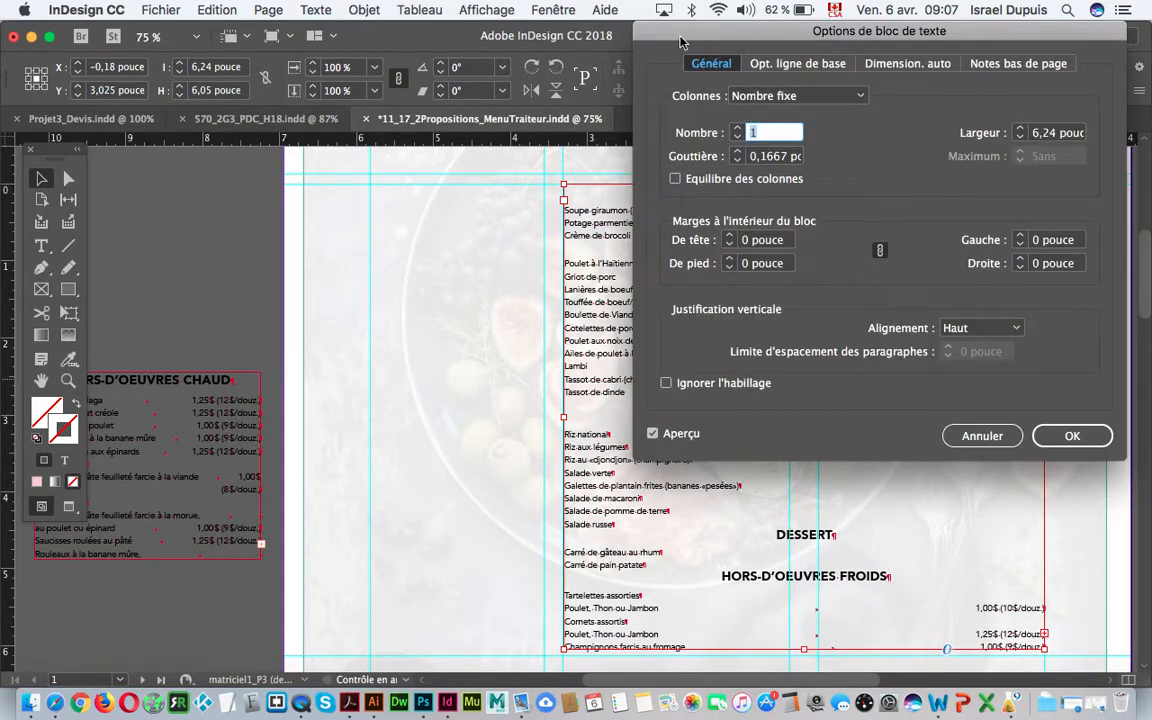
left_click_drag(815, 36, 347, 47)
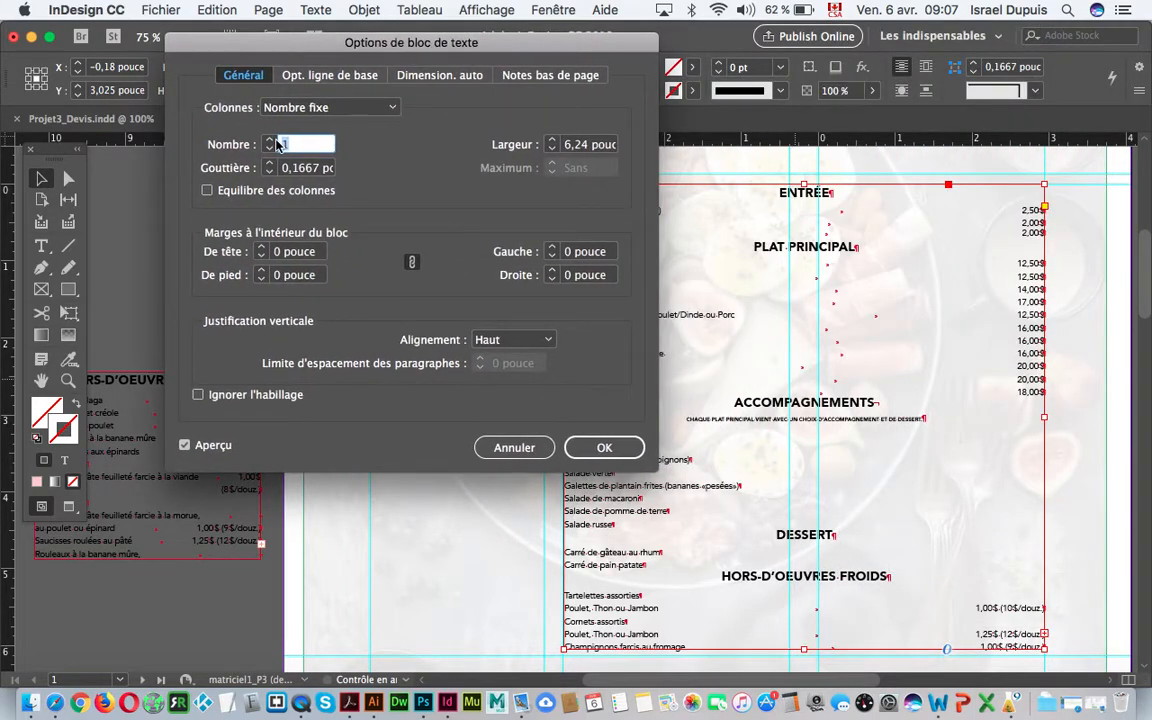
left_click(269, 141)
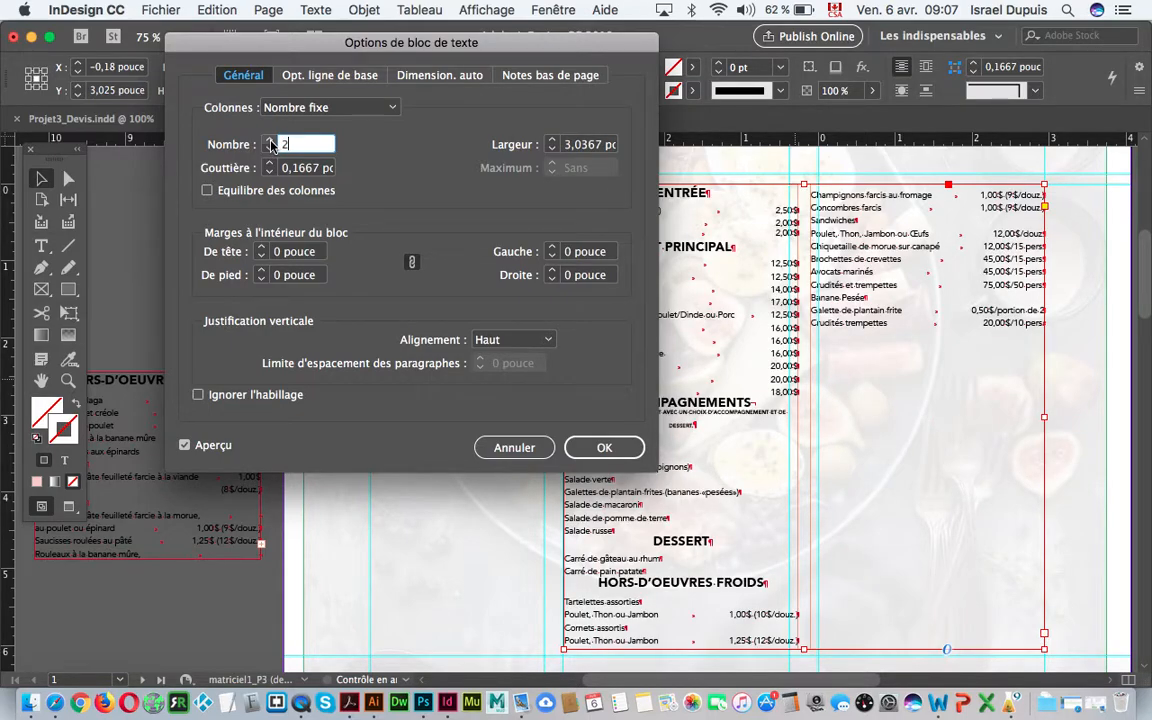
Step: Try different column widths for the frame, going from 3.25 to 3 and ending at 3.0625 inches
left_click(553, 141)
left_click(553, 141)
left_click(553, 141)
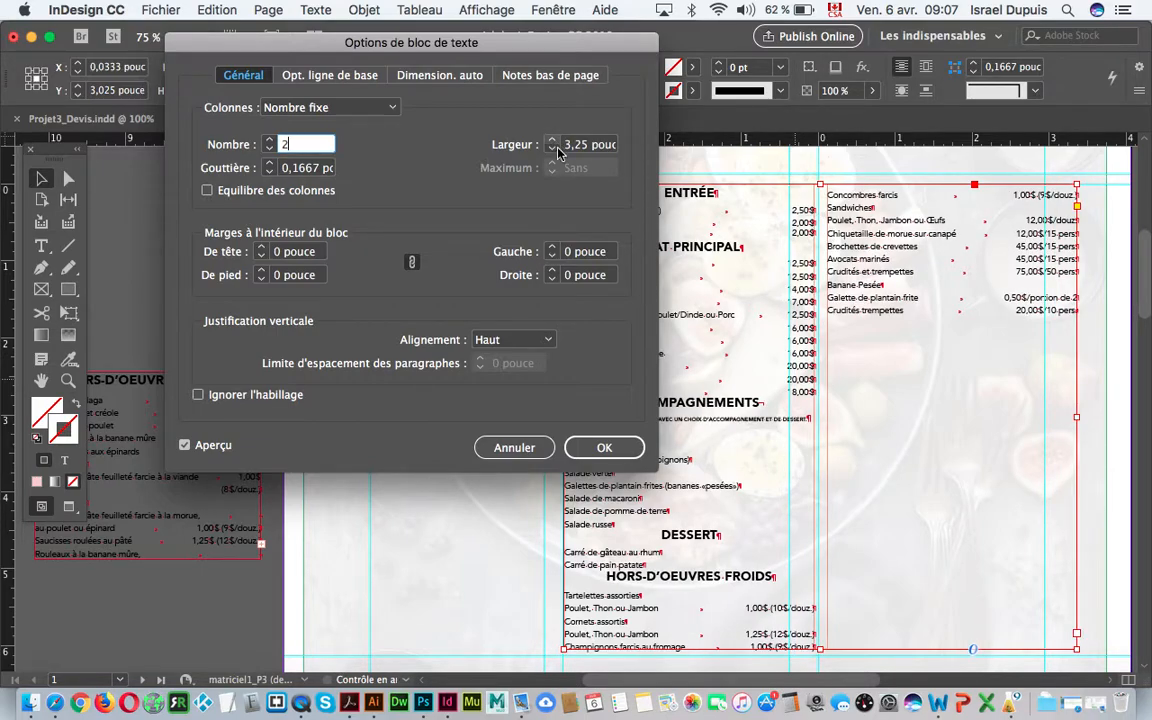
left_click(552, 149)
left_click(552, 149)
left_click(552, 149)
left_click(552, 149)
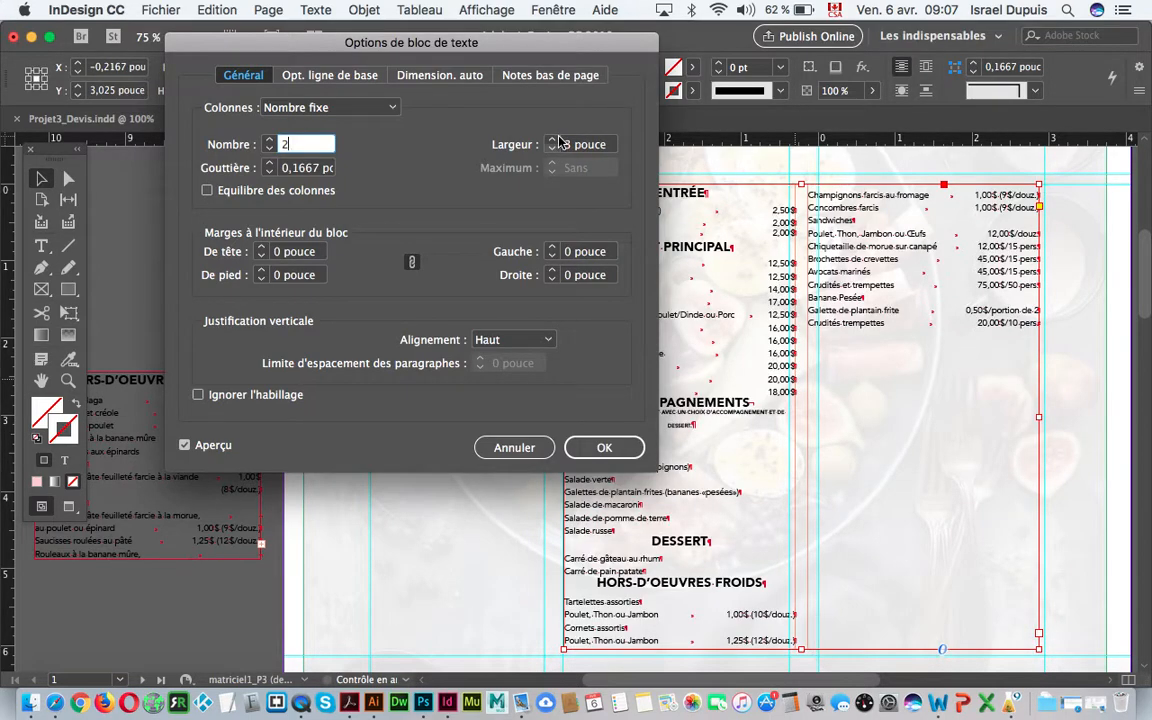
left_click(552, 141)
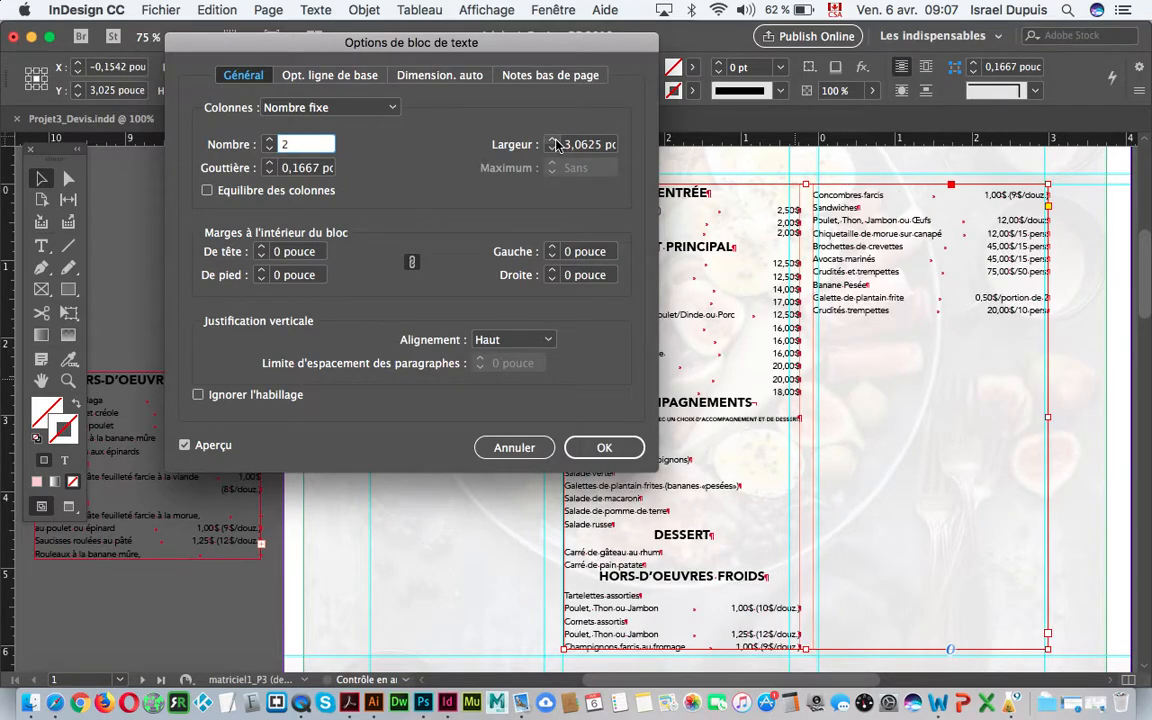
Step: Set the gutter between the two columns to 0.4375 inch and the column width to 2.875 inches
left_click(268, 166)
left_click(268, 166)
left_click(268, 166)
left_click(268, 166)
left_click(268, 166)
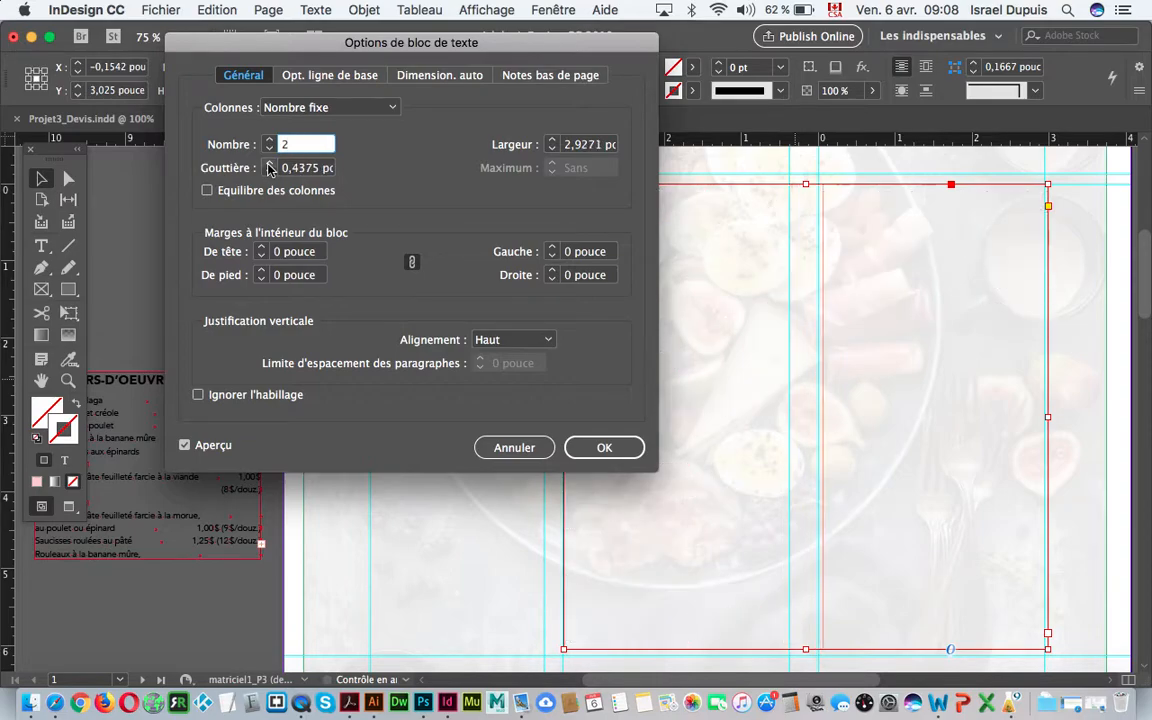
left_click(550, 150)
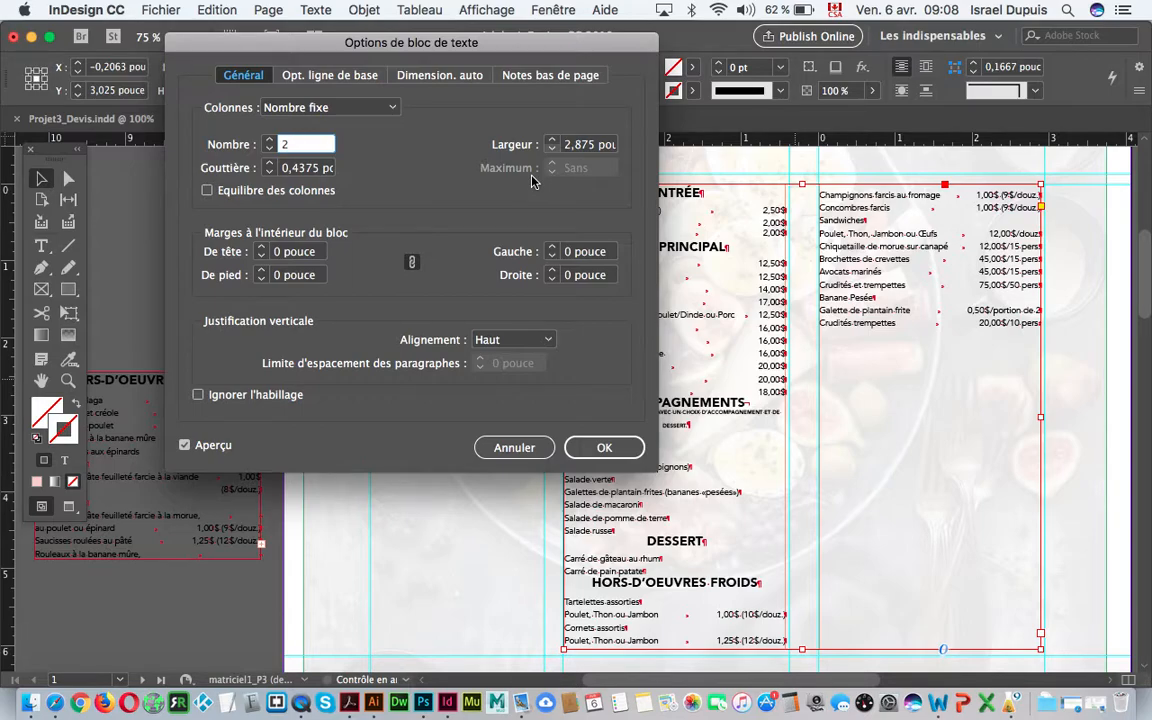
Step: Try centred vertical justification (Centrer) for the frame's text and restore it to Haut
left_click(533, 343)
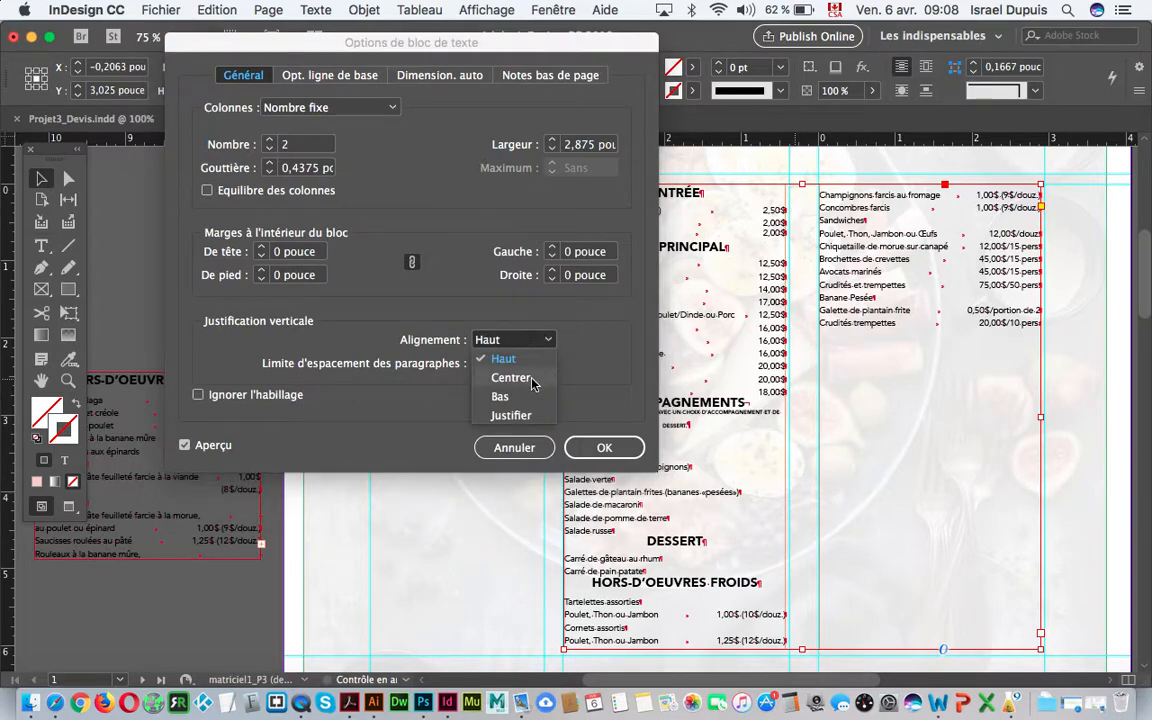
left_click(510, 378)
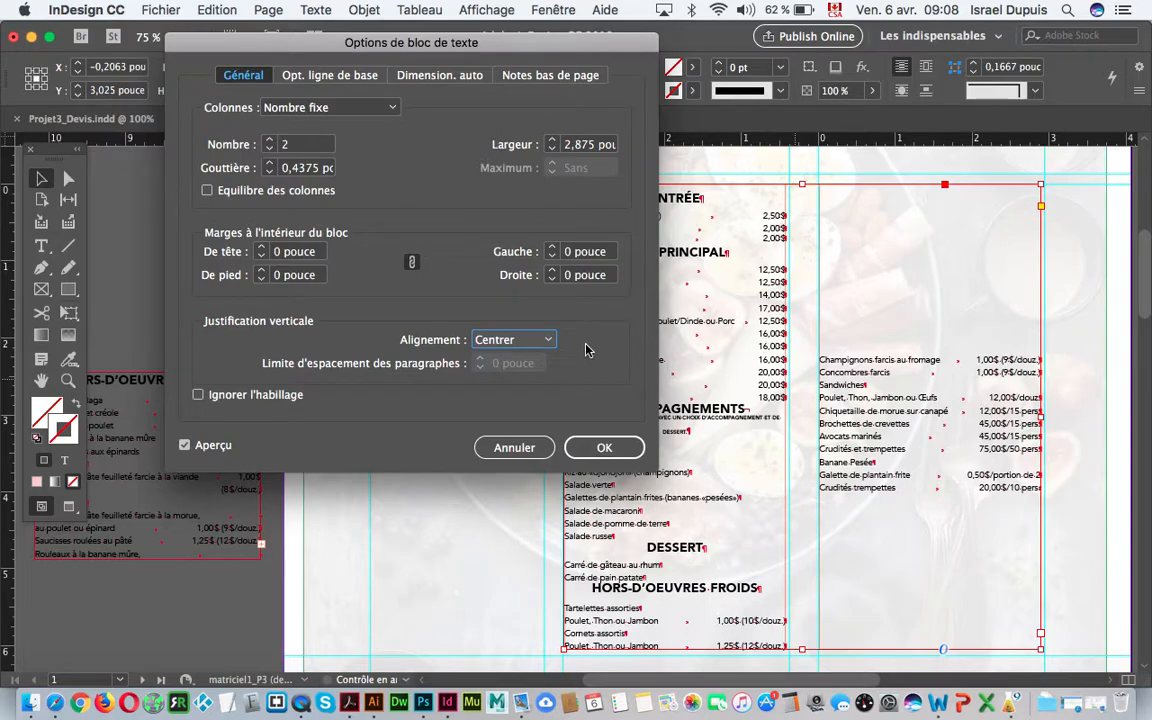
left_click(540, 339)
left_click(502, 362)
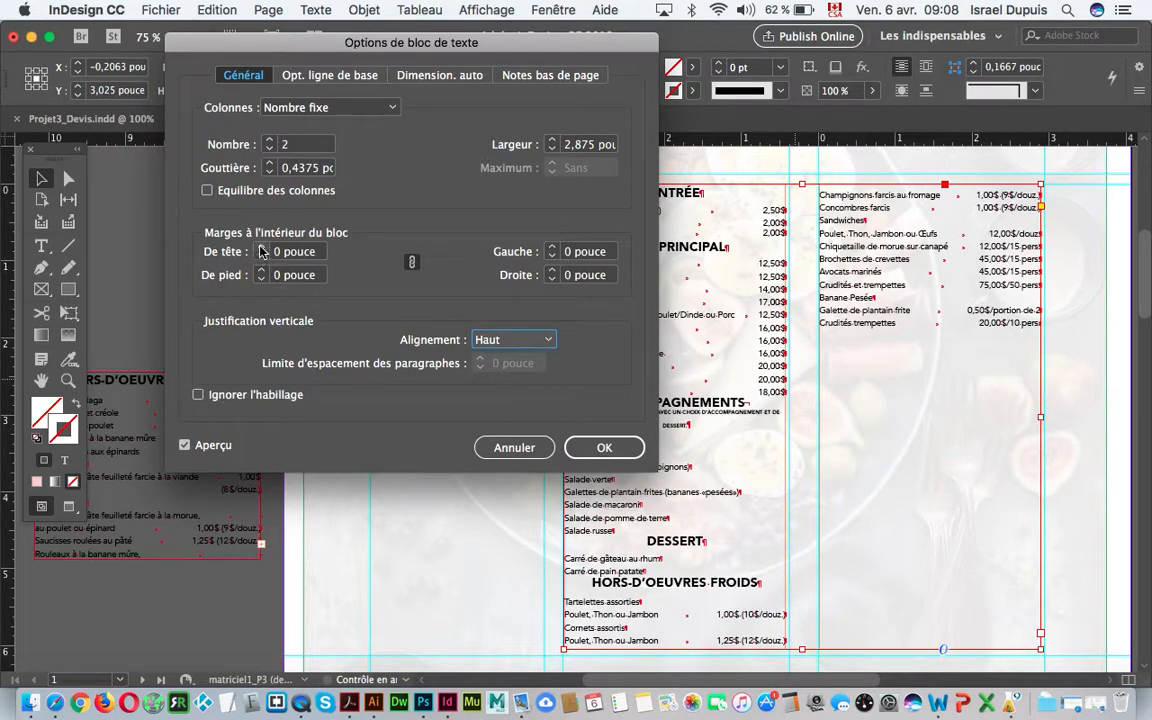
Step: Set the frame's inner margins to 0.3125 inch on all four sides and apply the text frame options
left_click(261, 248)
left_click(261, 248)
left_click(261, 248)
left_click(261, 248)
left_click(261, 248)
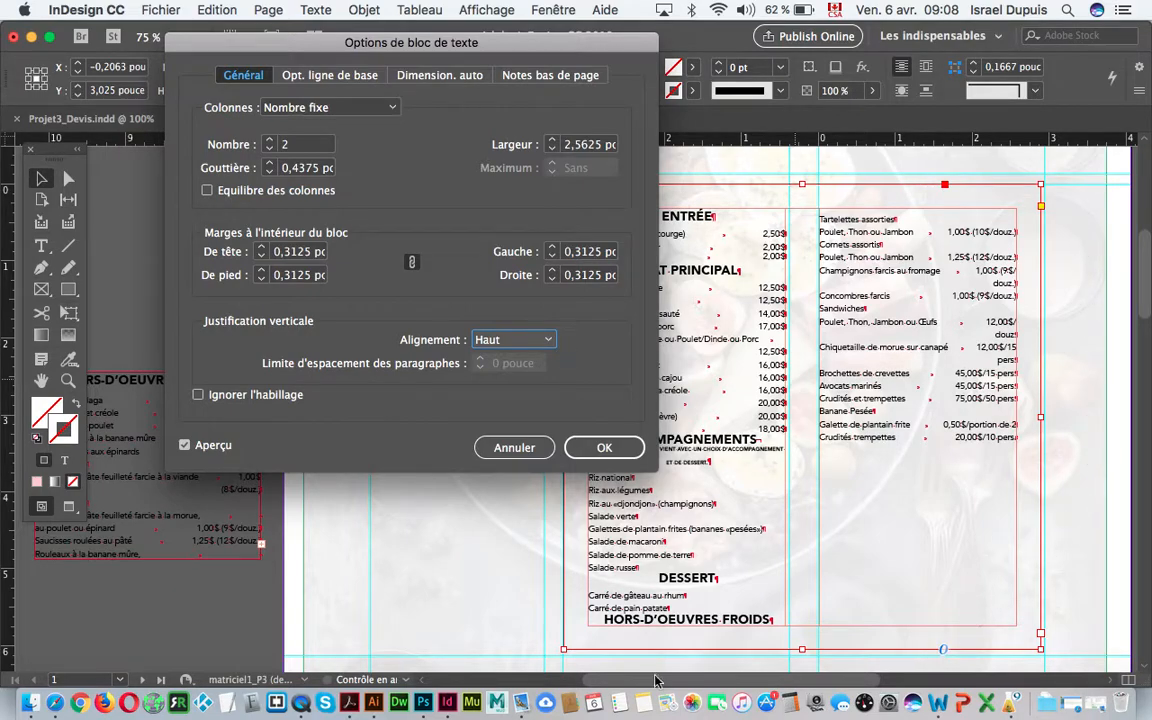
left_click(604, 450)
Step: Give the merged frame a stroke in colour ff2b5a and preview the page without guides or hidden characters
left_click(505, 408)
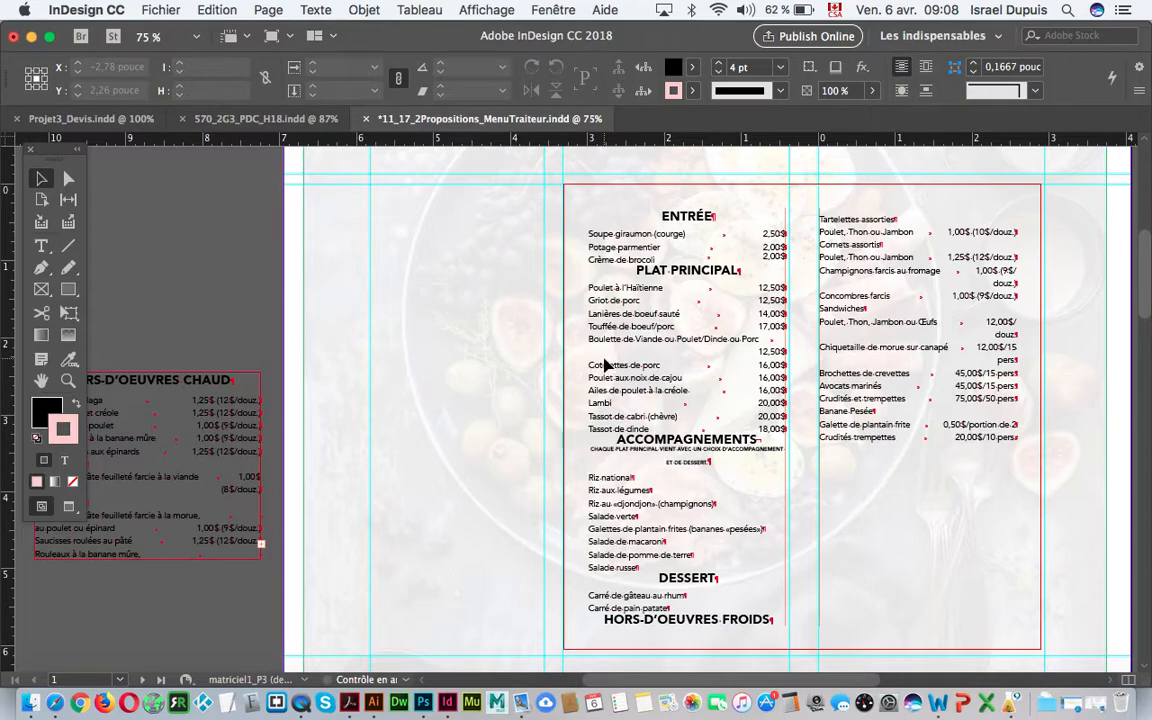
left_click(568, 395)
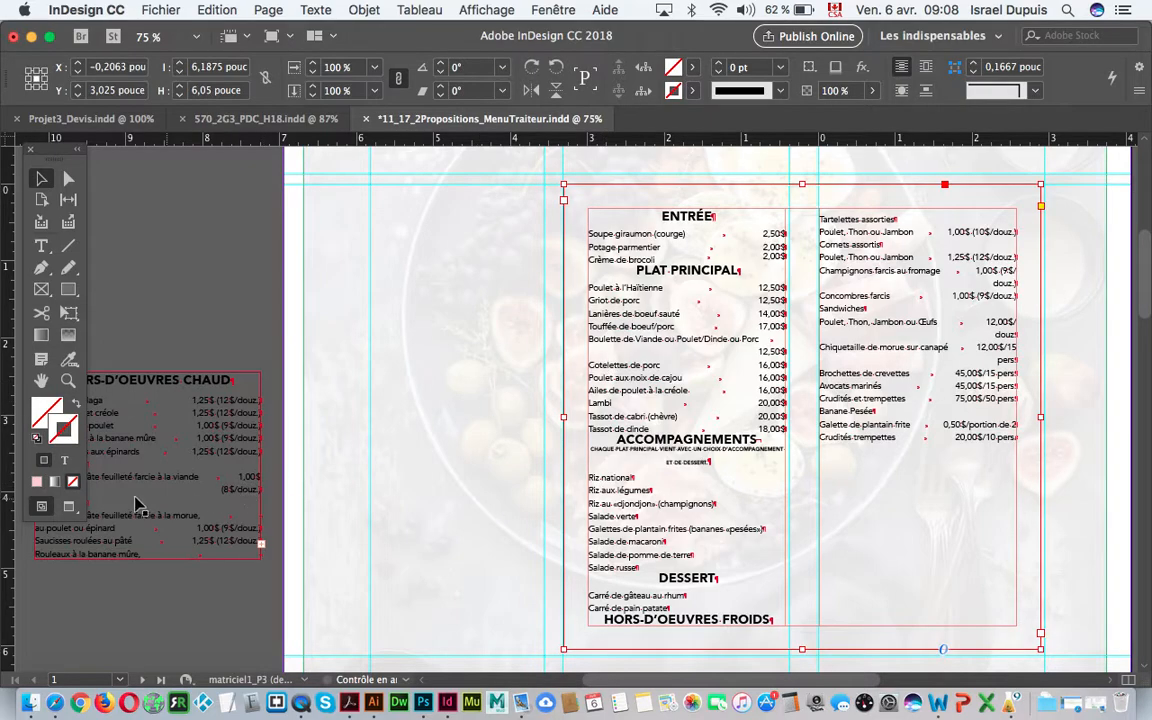
double_click(68, 444)
mouse_move(501, 303)
left_mouse_down()
mouse_move(463, 386)
mouse_move(405, 456)
left_mouse_up()
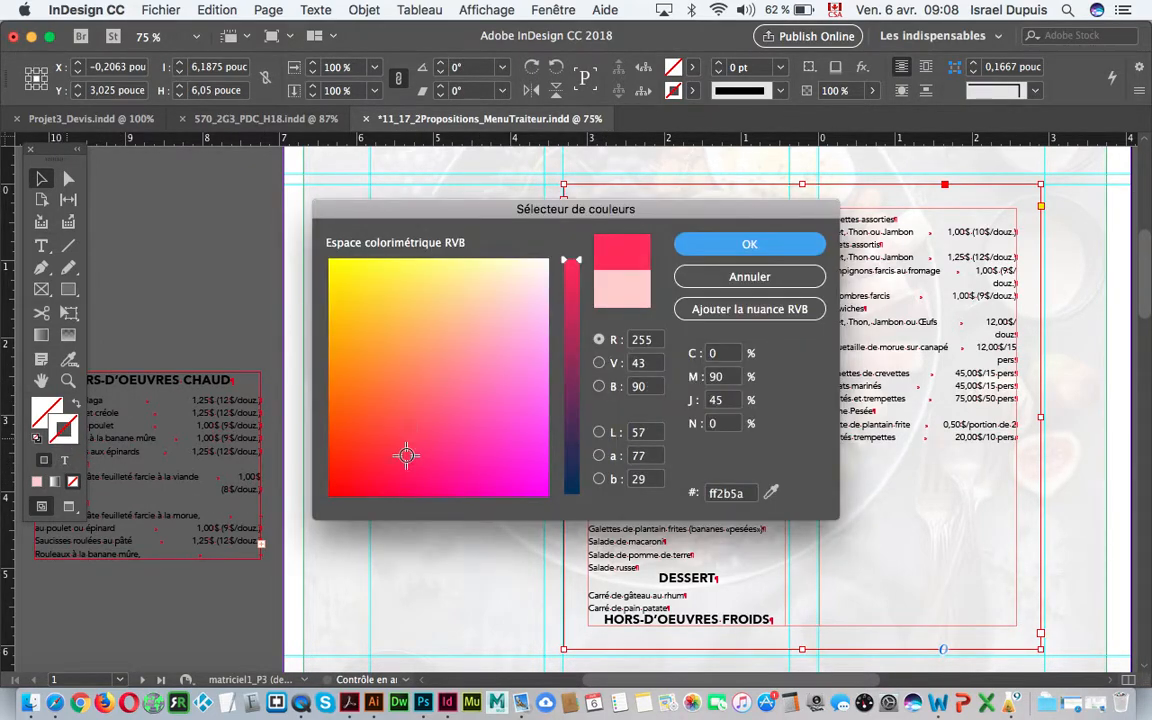
left_click(750, 244)
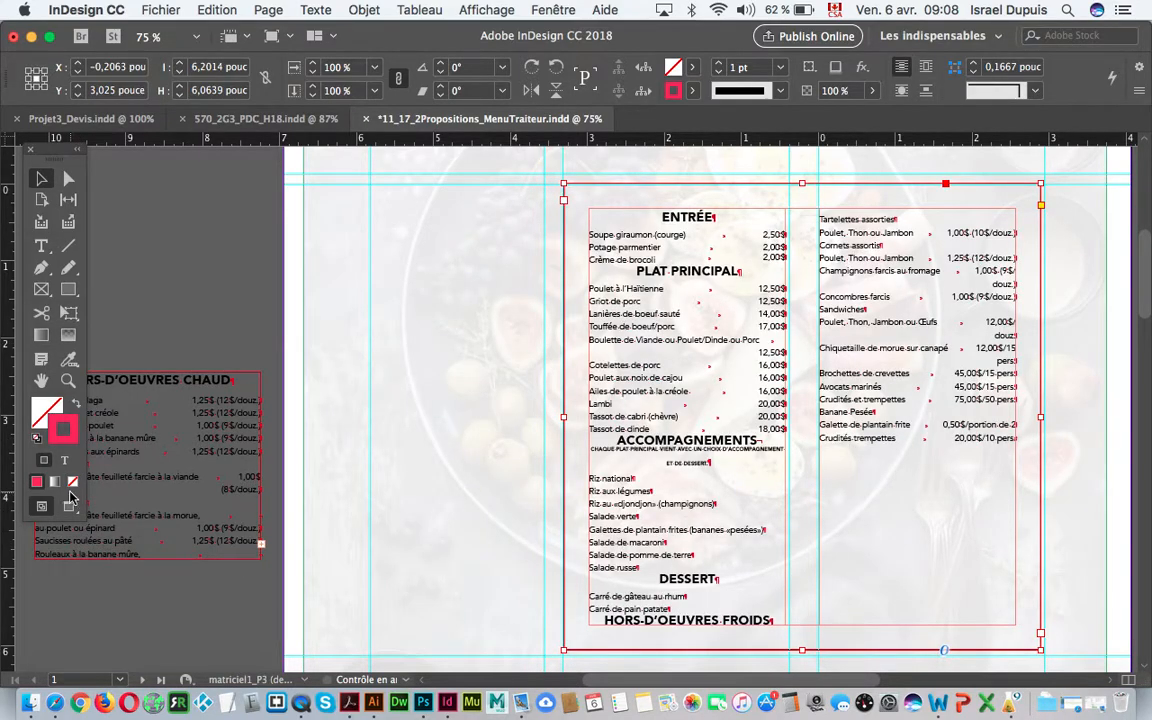
left_click(70, 507)
left_click(249, 335)
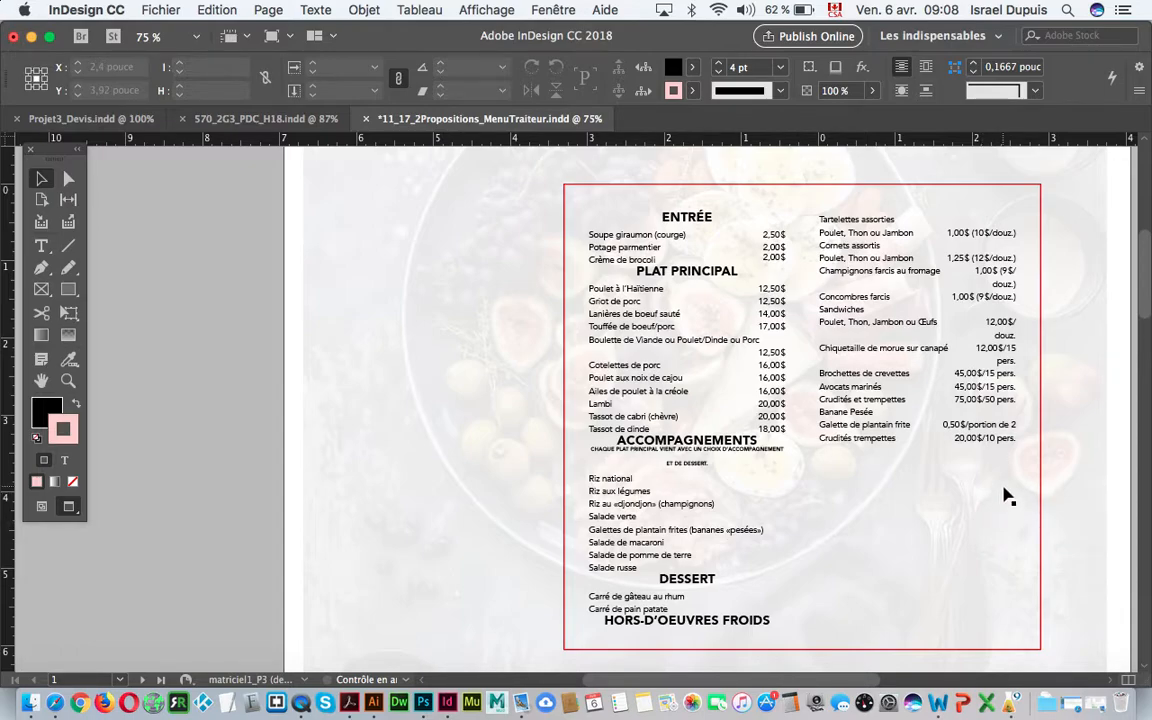
Step: Remove the merged frame's inner margins on all four sides and its coloured stroke
left_click(840, 316)
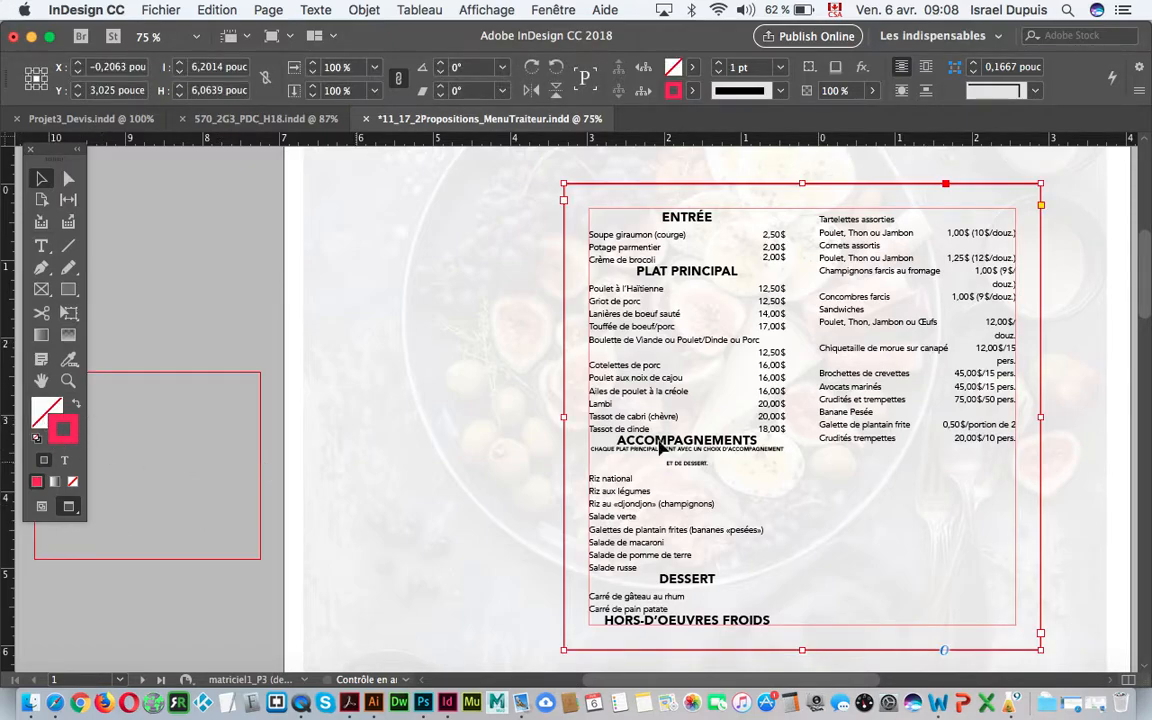
key("super+b")
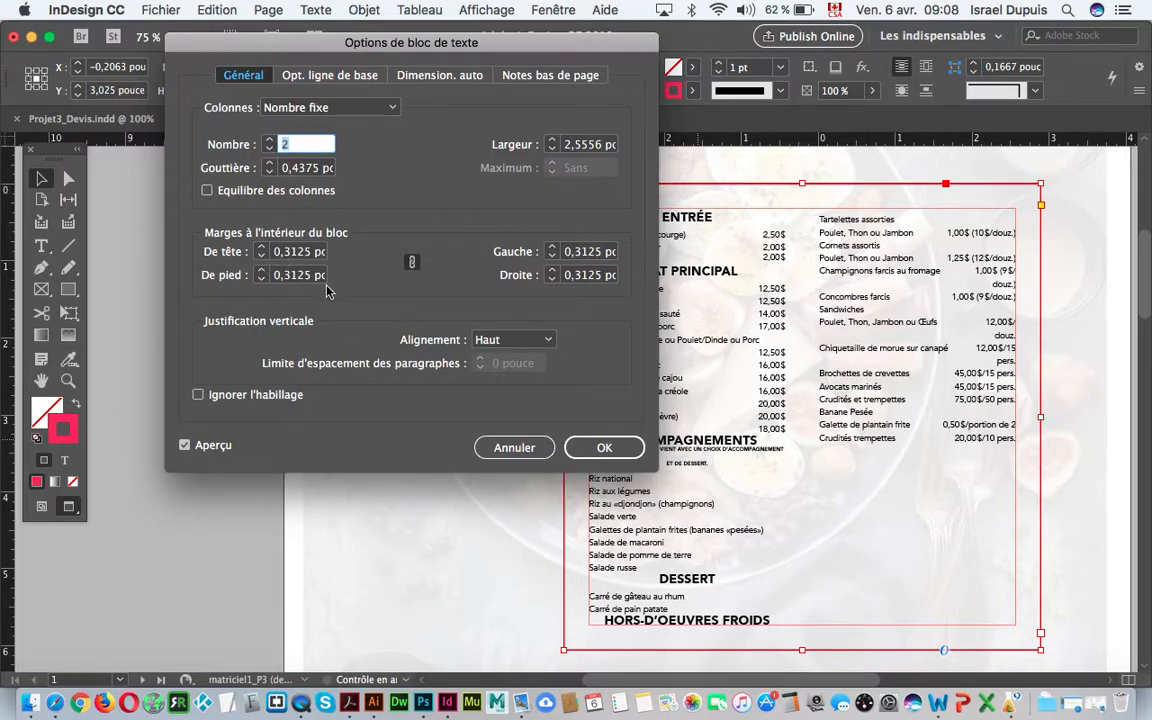
left_click(262, 282)
left_click(261, 279)
left_click(261, 279)
left_click(261, 279)
left_click(636, 447)
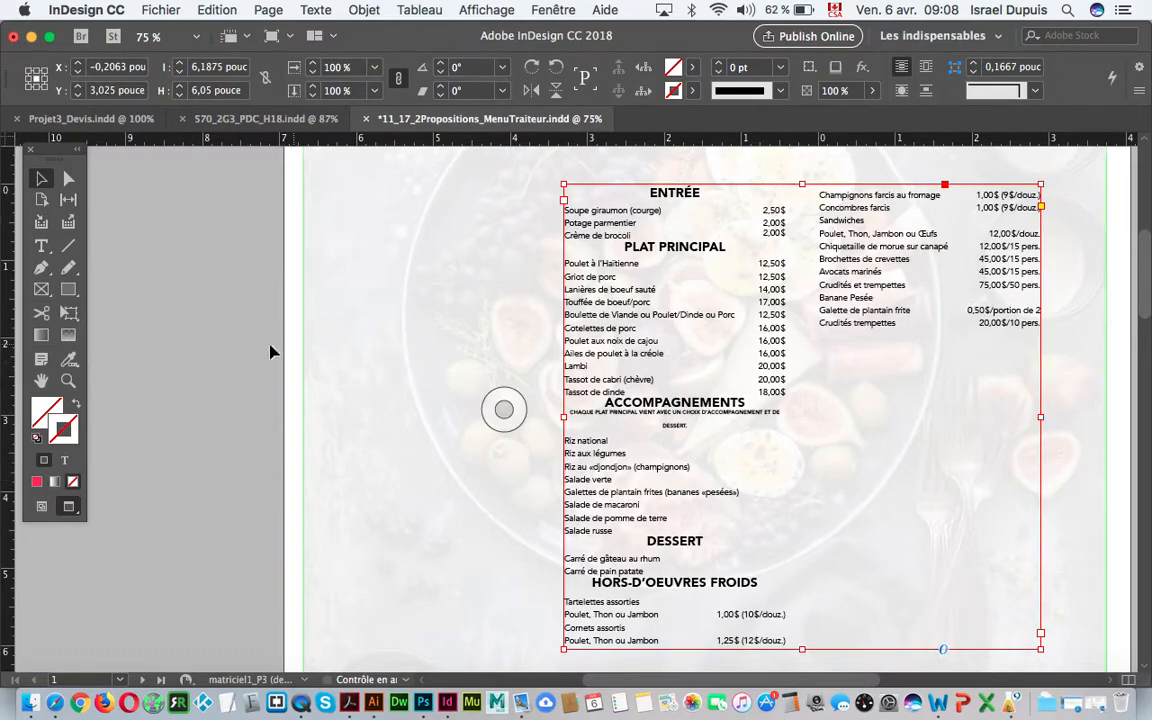
Step: Restore the normal view and move the Hors-d'oeuvres chaud text to the end of the merged frame, after "Crudités trempettes"
left_click(213, 352)
left_click(63, 511)
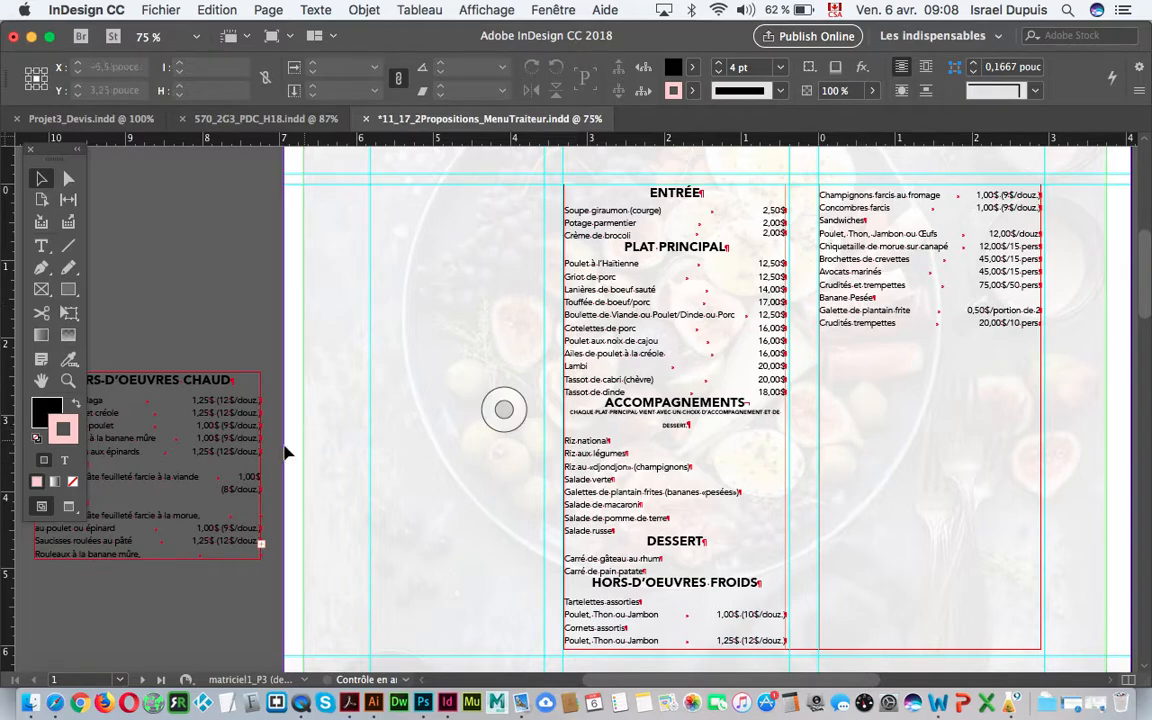
double_click(196, 457)
key("super+a")
key("BackSpace")
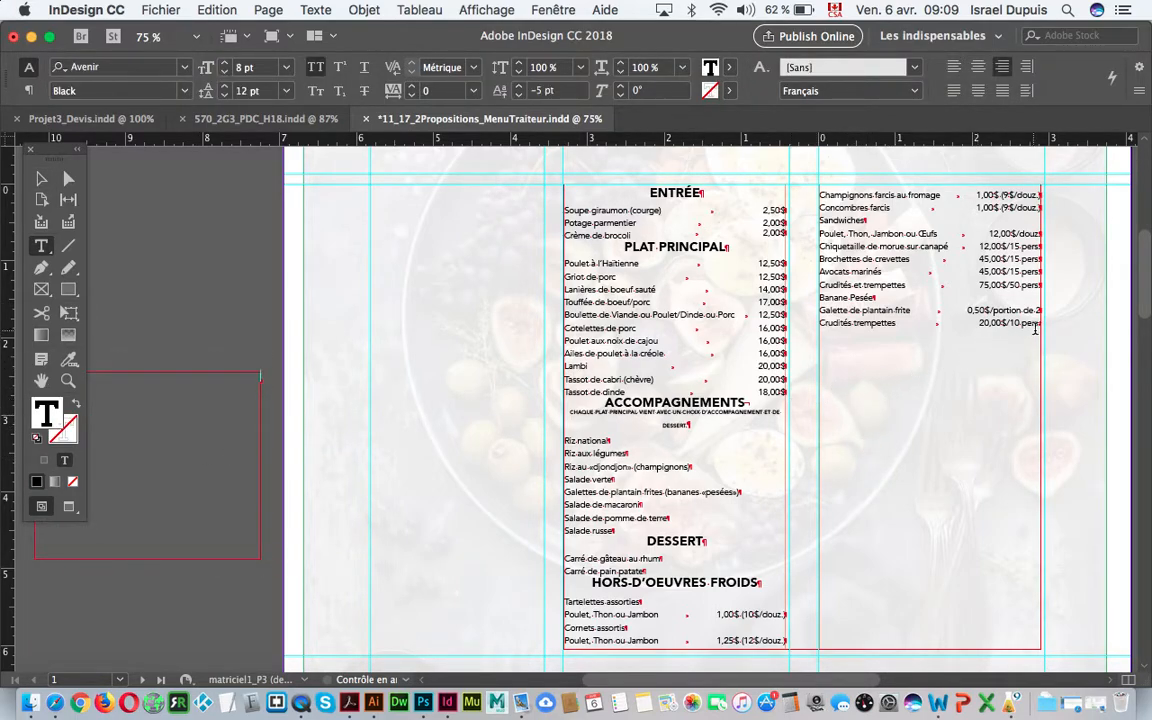
left_click(935, 287)
key("super+v")
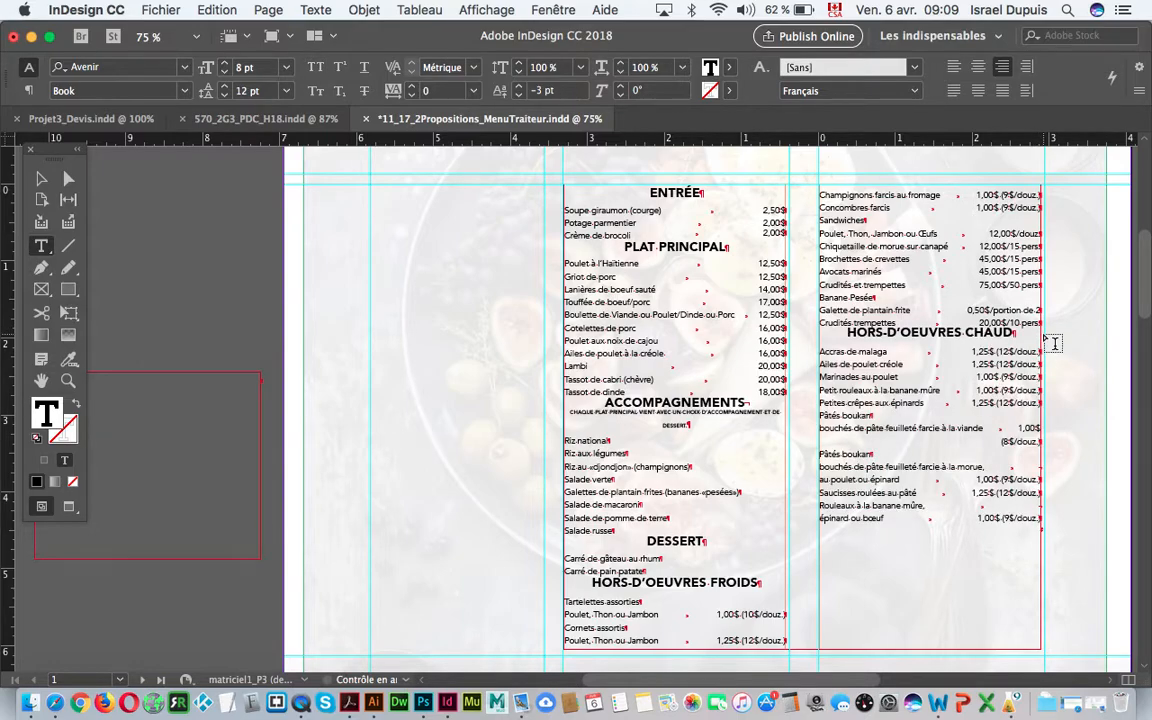
Step: Delete the emptied Hors-d'oeuvres chaud frame from the pasteboard
left_click(41, 178)
left_click(137, 372)
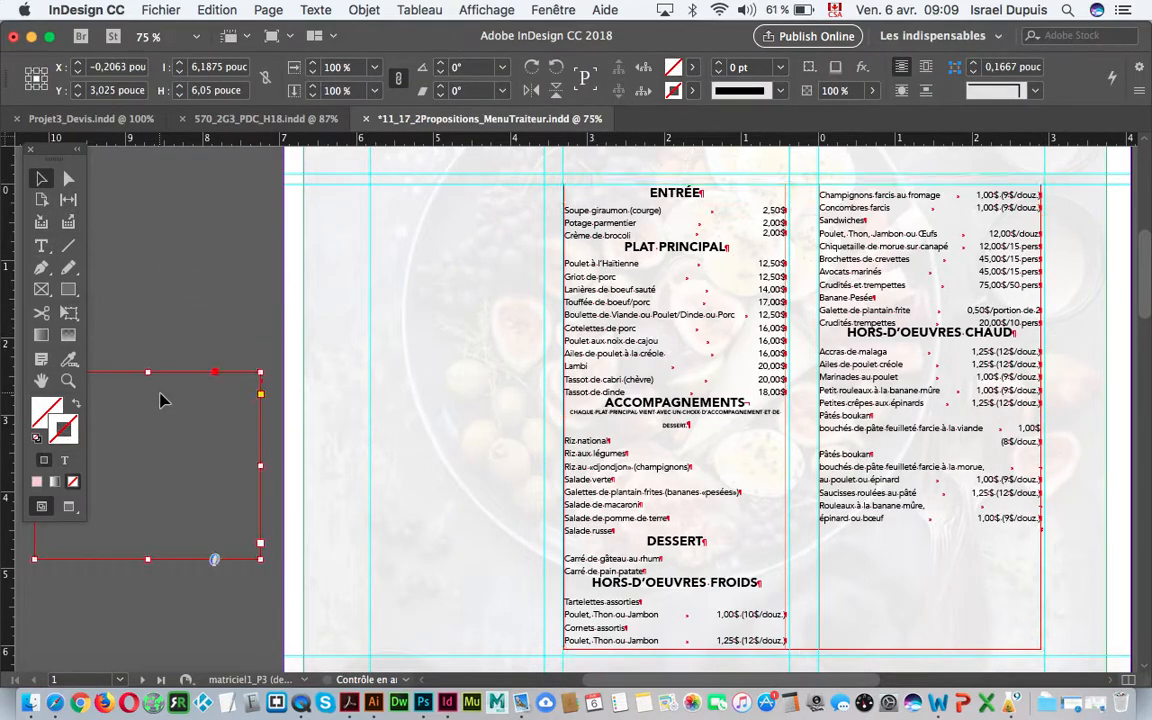
key("BackSpace")
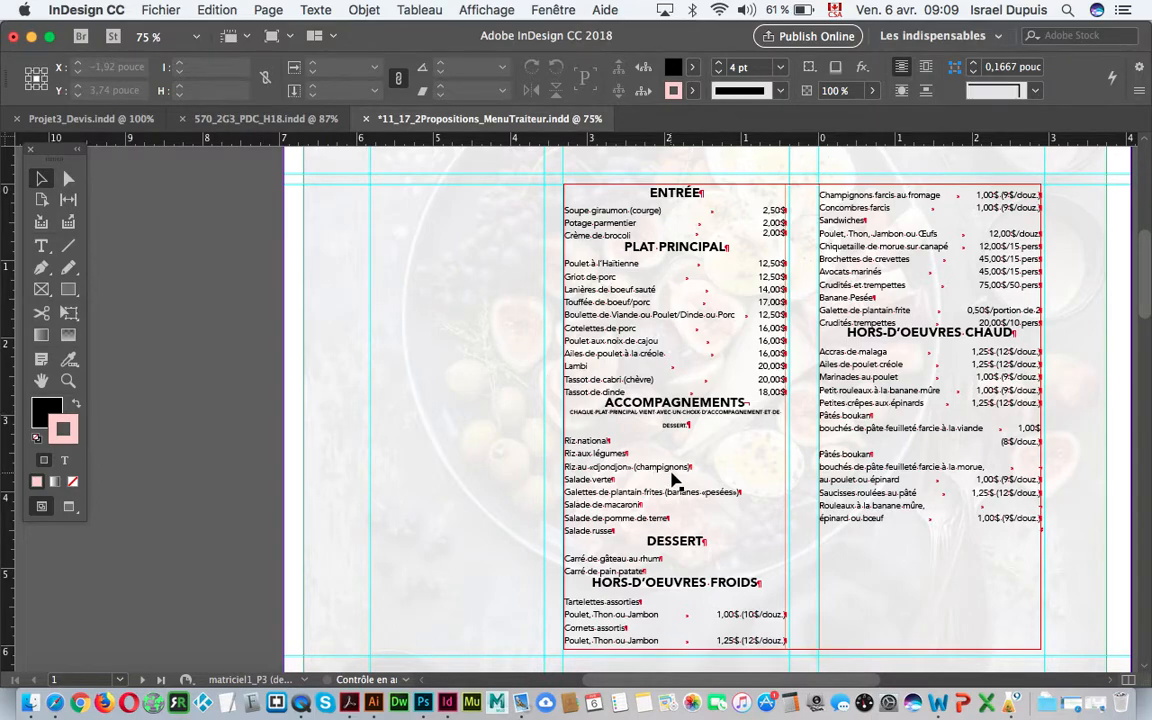
Step: Try spacing the Plat principal heading with three empty lines after "Crème de brocoli", and remove them again
left_click_drag(672, 481, 571, 470)
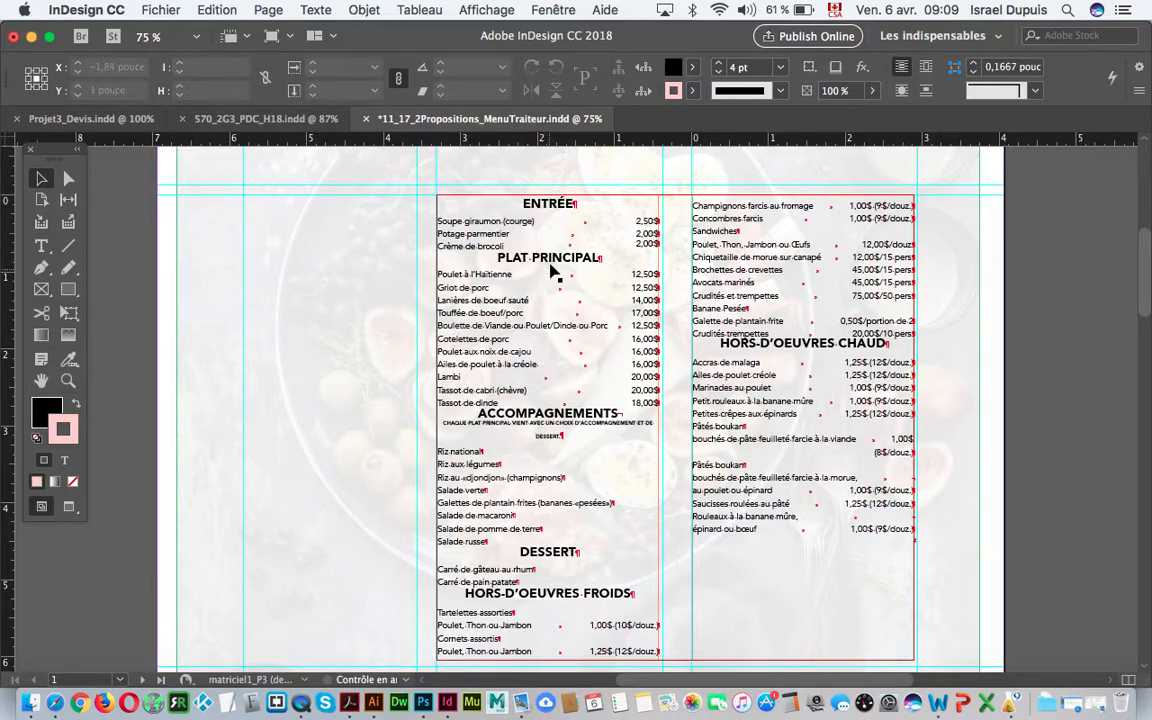
left_click(658, 248)
double_click(665, 257)
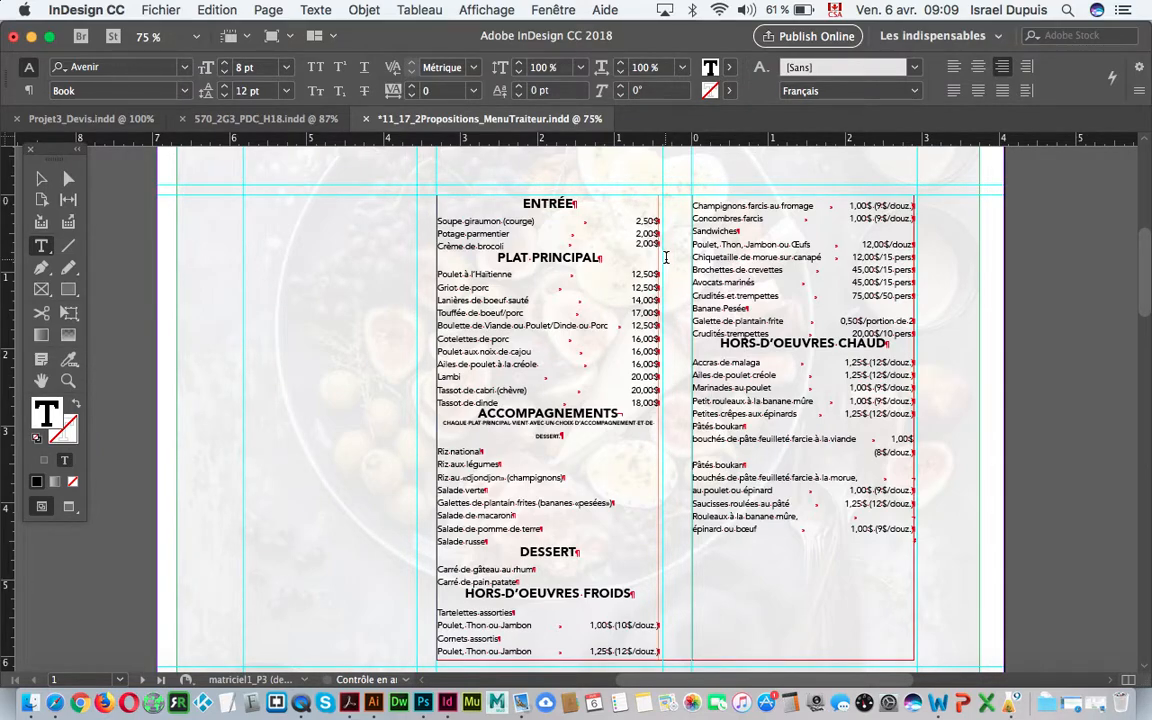
key("Return")
key("Return")
key("Return")
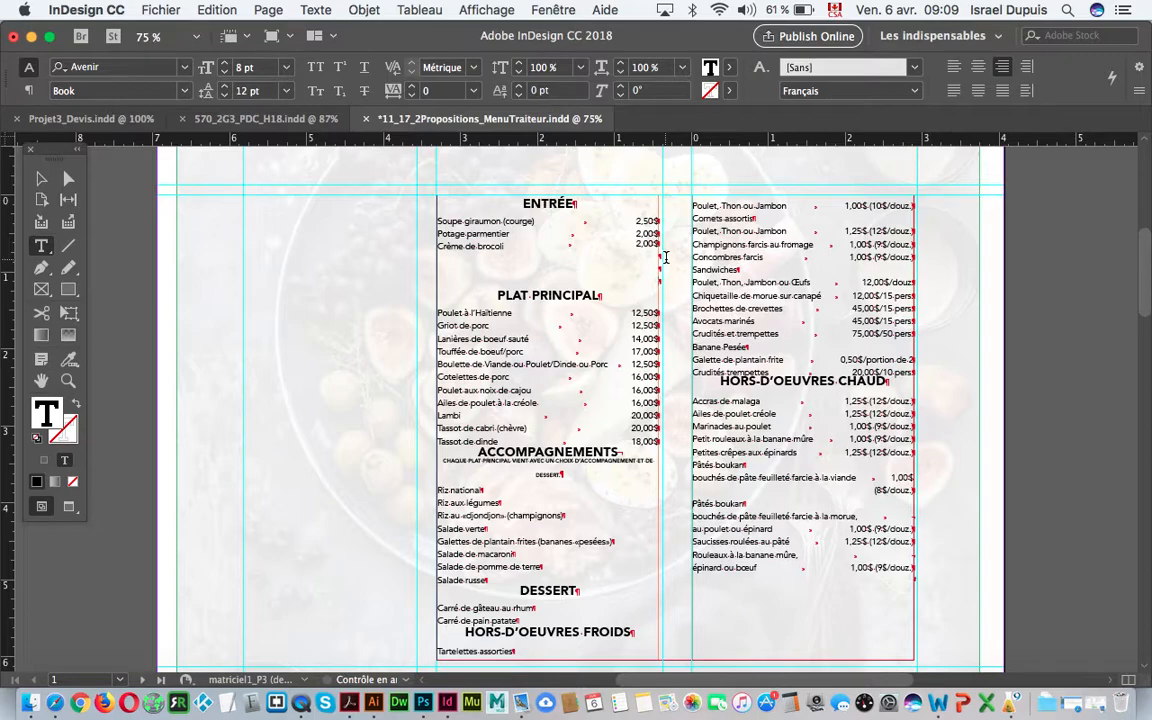
key("BackSpace")
key("BackSpace")
key("BackSpace")
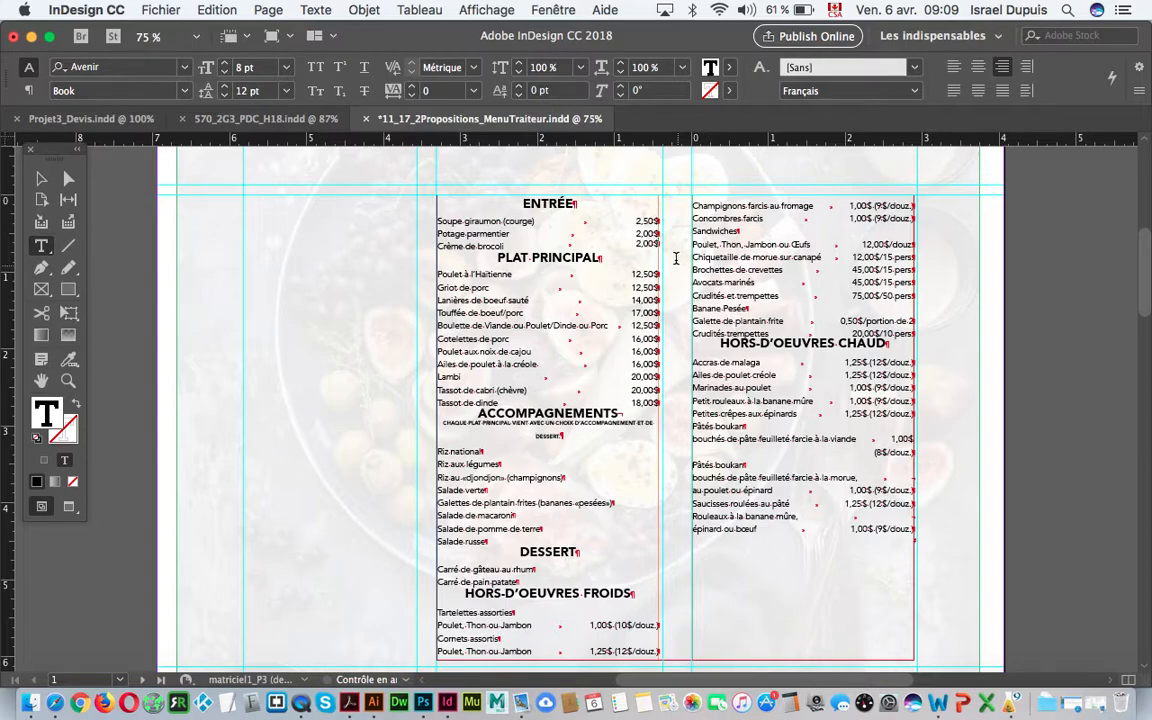
Step: Display the document's paragraph styles
left_click(553, 10)
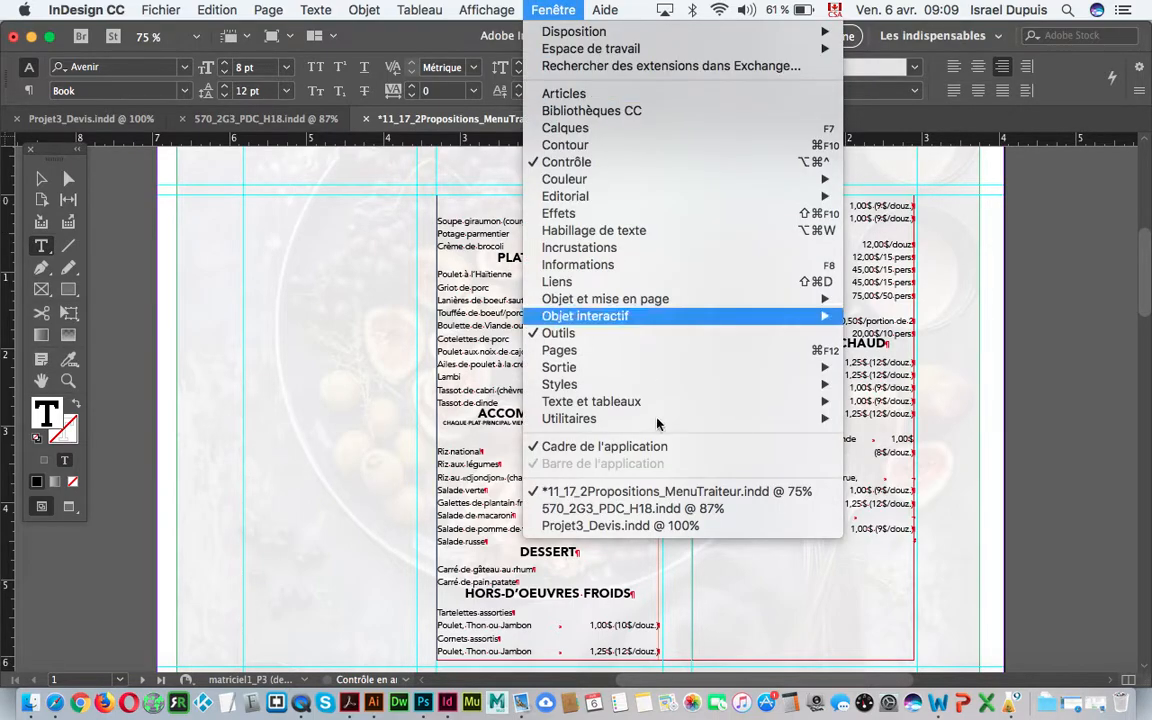
mouse_move(663, 382)
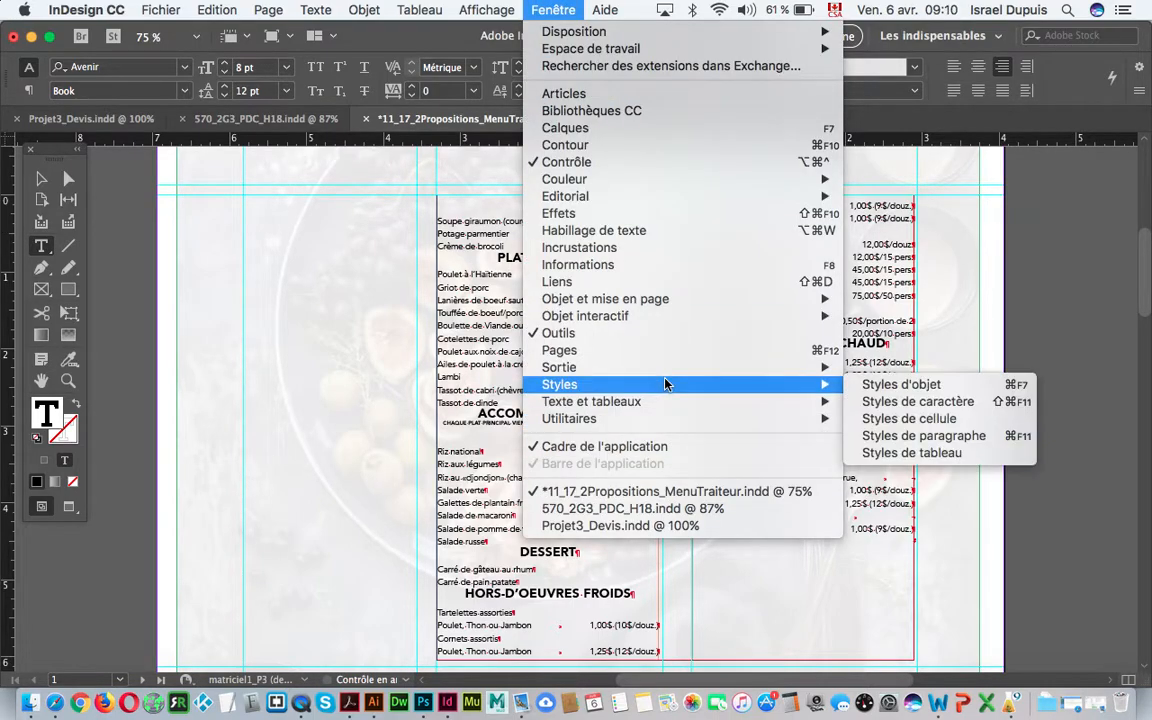
left_click(923, 436)
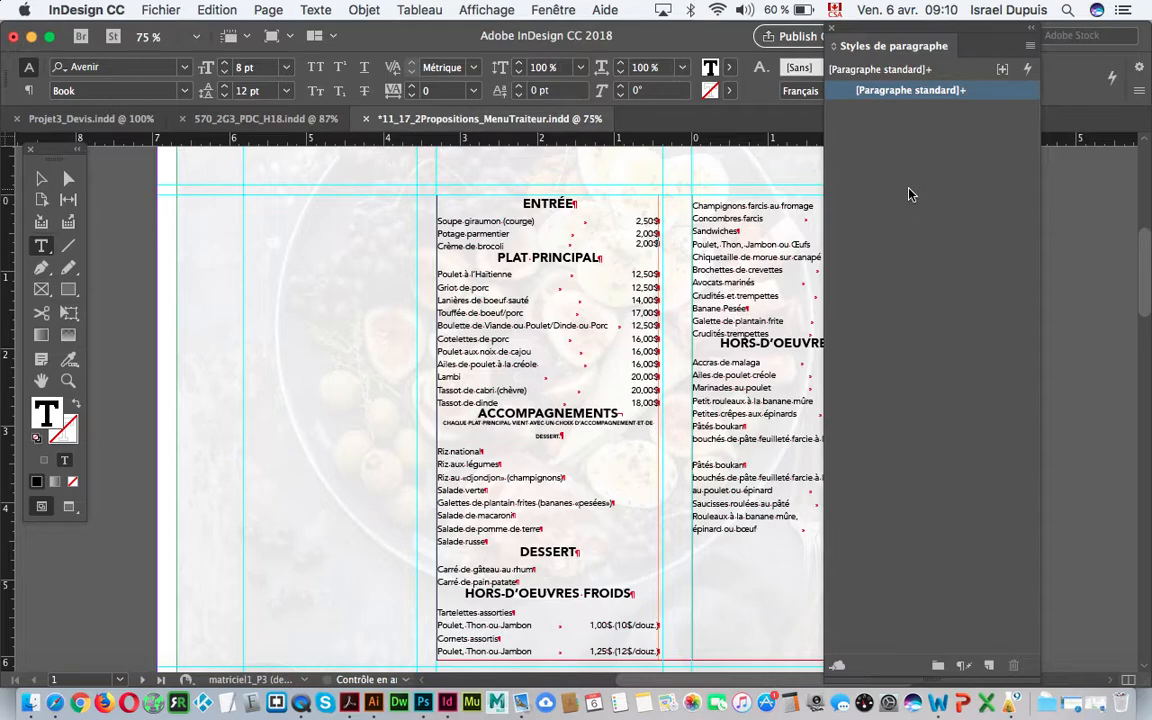
left_click(988, 665)
key("super+z")
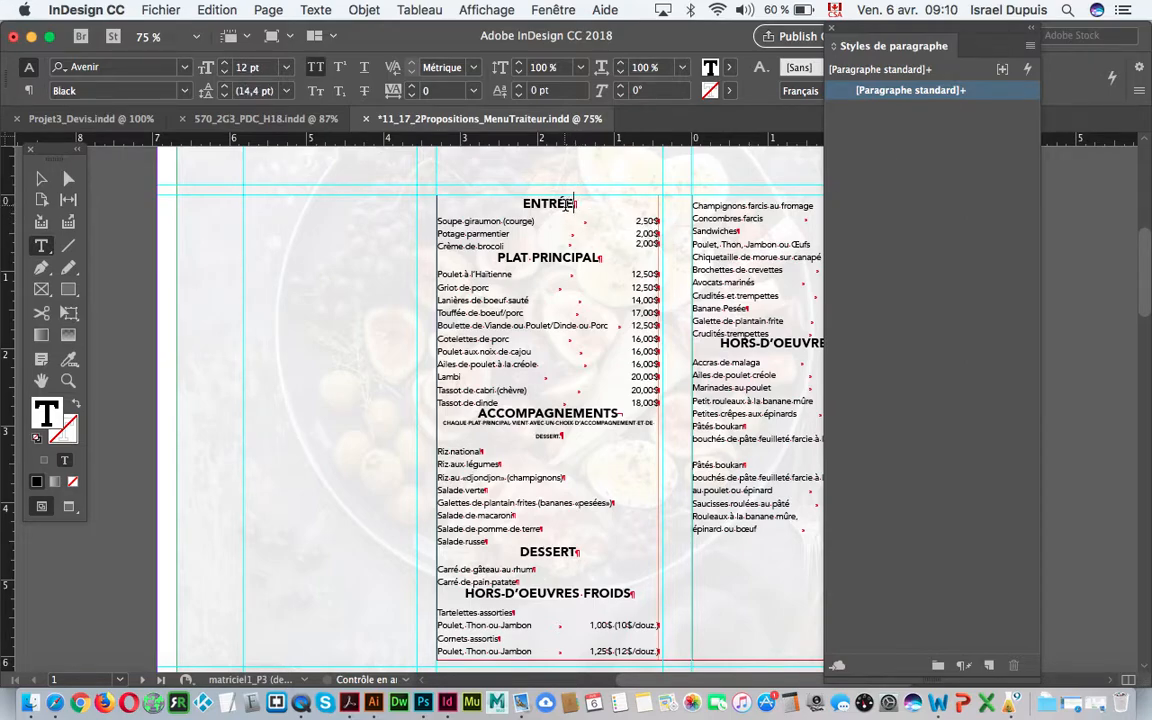
double_click(548, 203)
left_click(575, 257)
triple_click(568, 258)
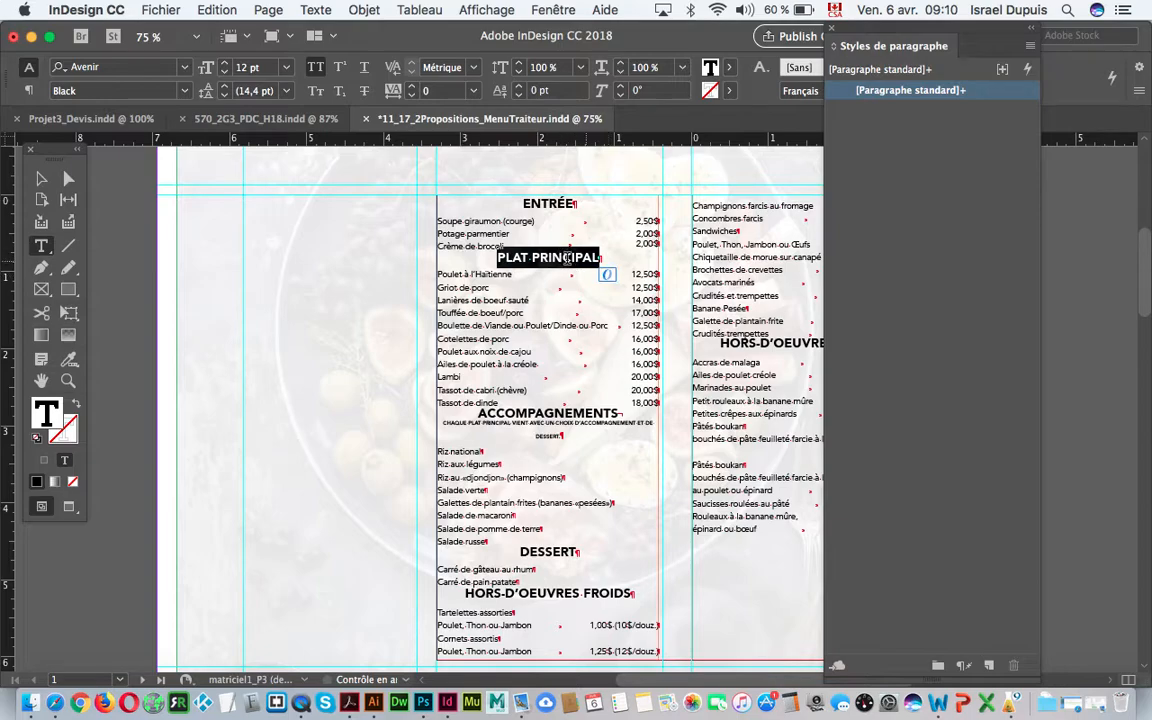
left_click(540, 257)
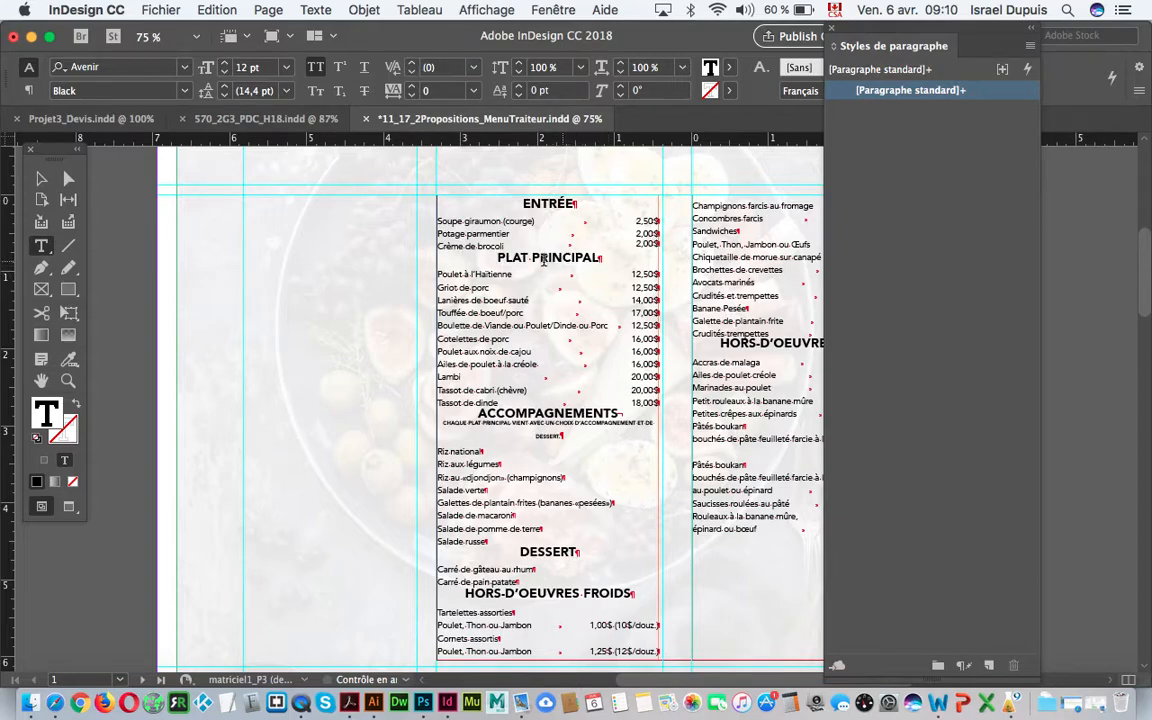
Step: Create a paragraph style from the Plat principal heading's formatting and name it intertitre
left_click(498, 257)
key("shift+Right")
key("Left")
left_click(990, 665)
left_click(955, 117)
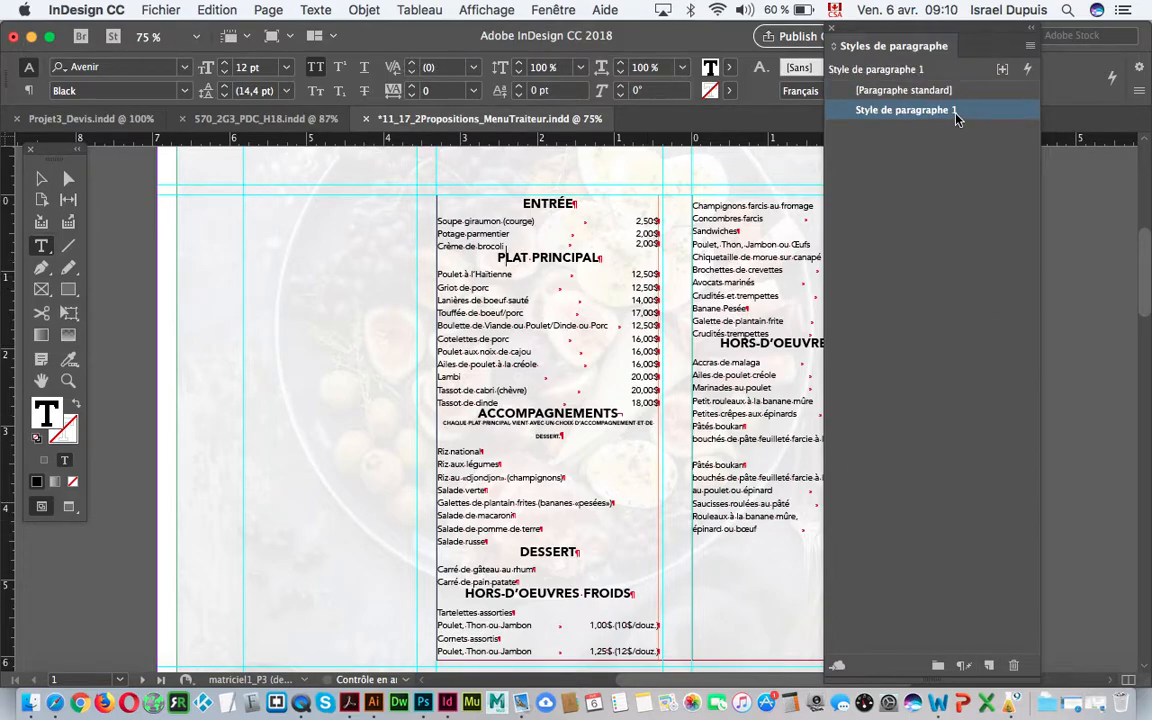
left_click(968, 117)
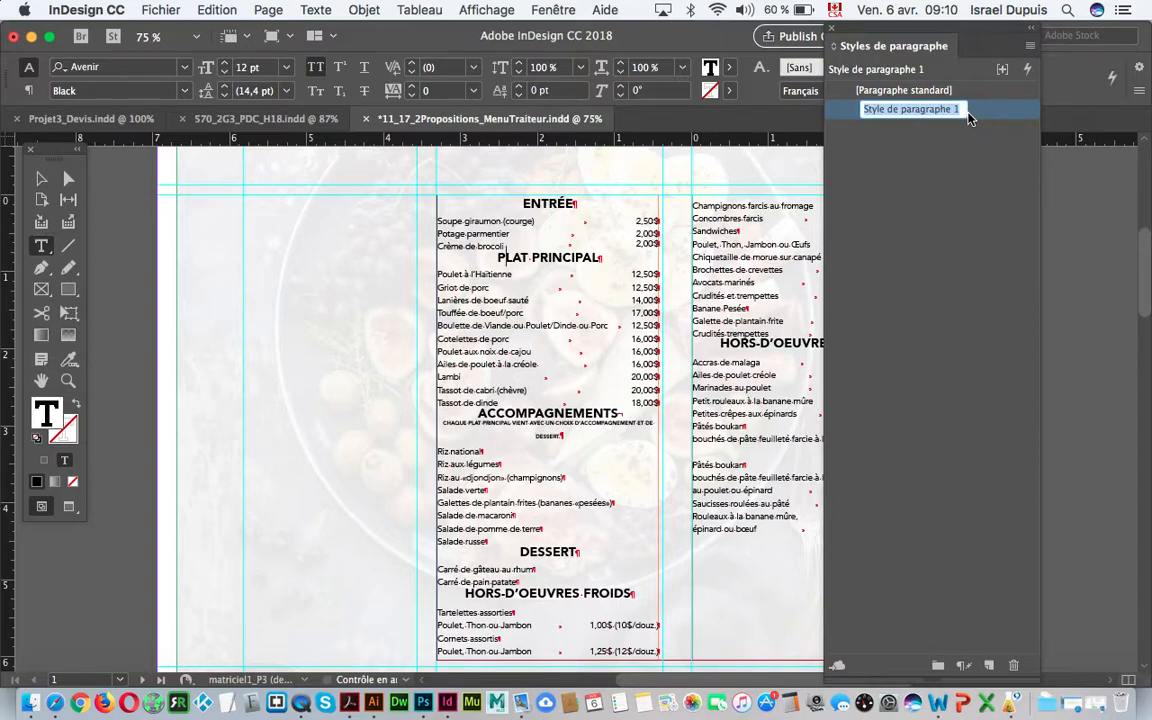
type("intertit")
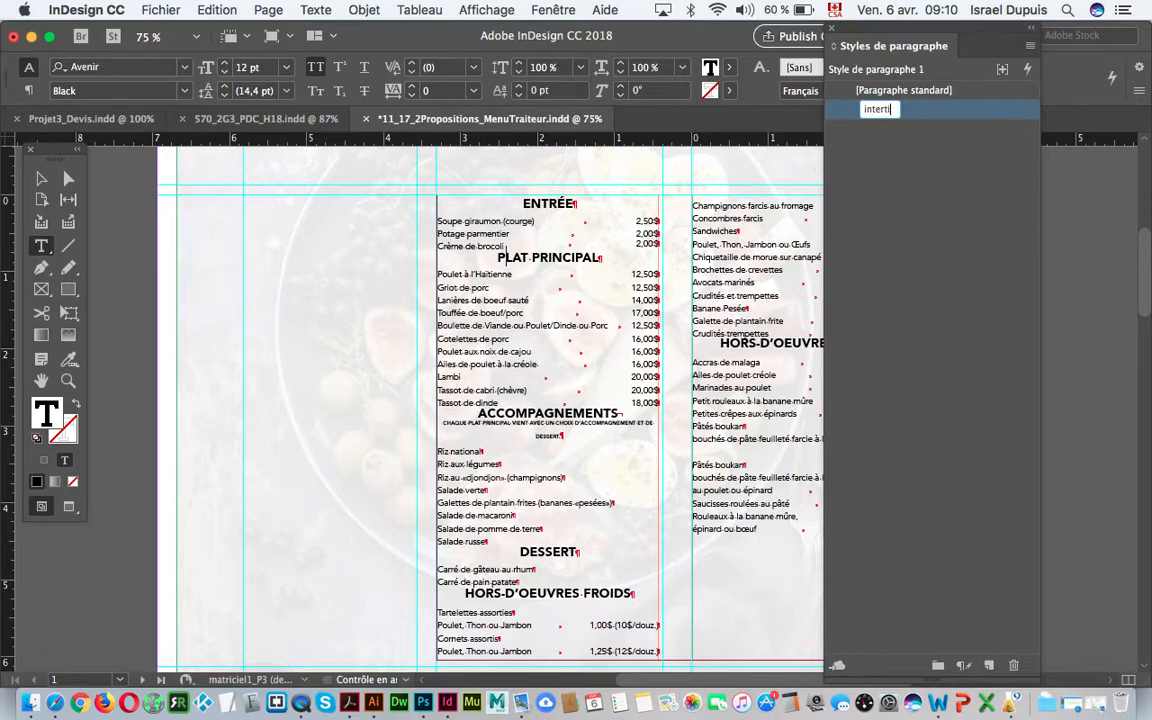
type("re")
key("Return")
Step: Set the intertitre style's space before to 0,25 pouce, keeping the document preview on
double_click(1005, 113)
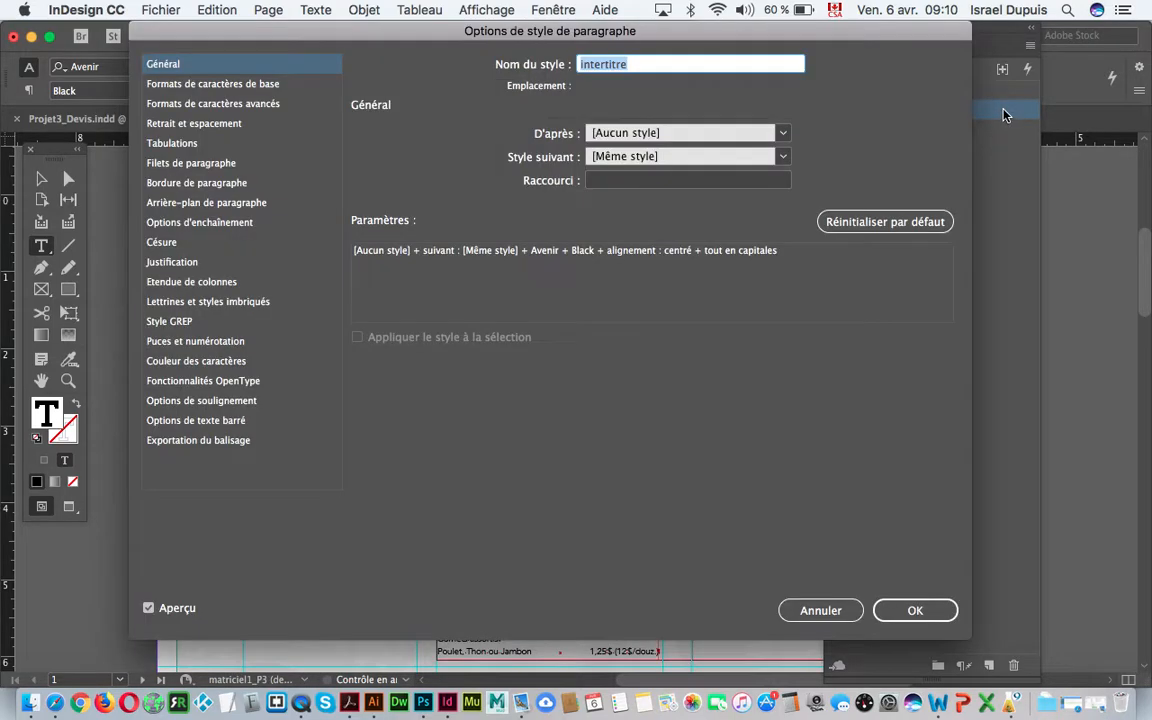
left_click_drag(434, 34, 908, 70)
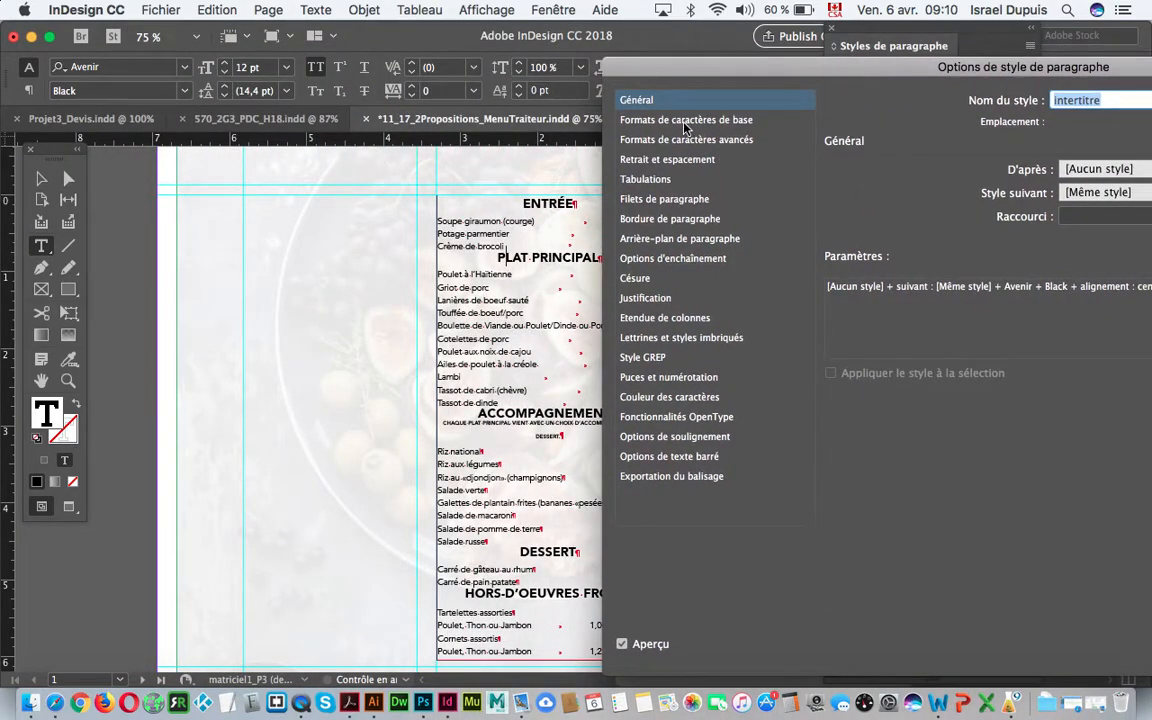
left_click(690, 121)
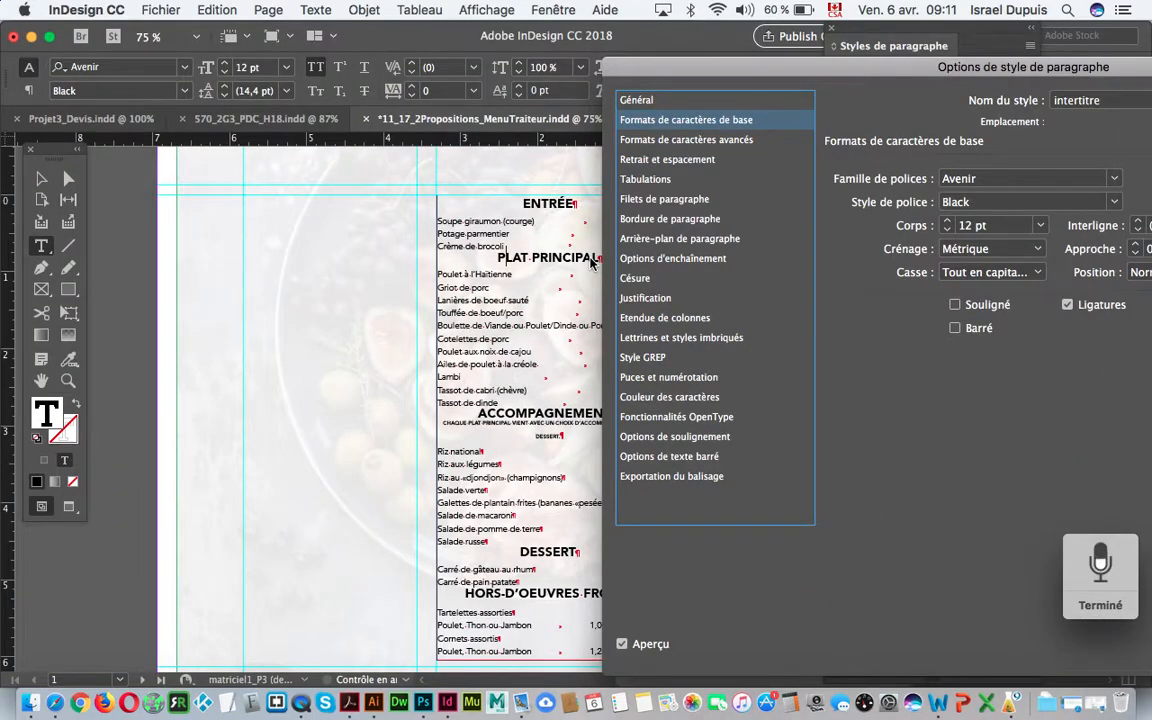
left_click(1100, 605)
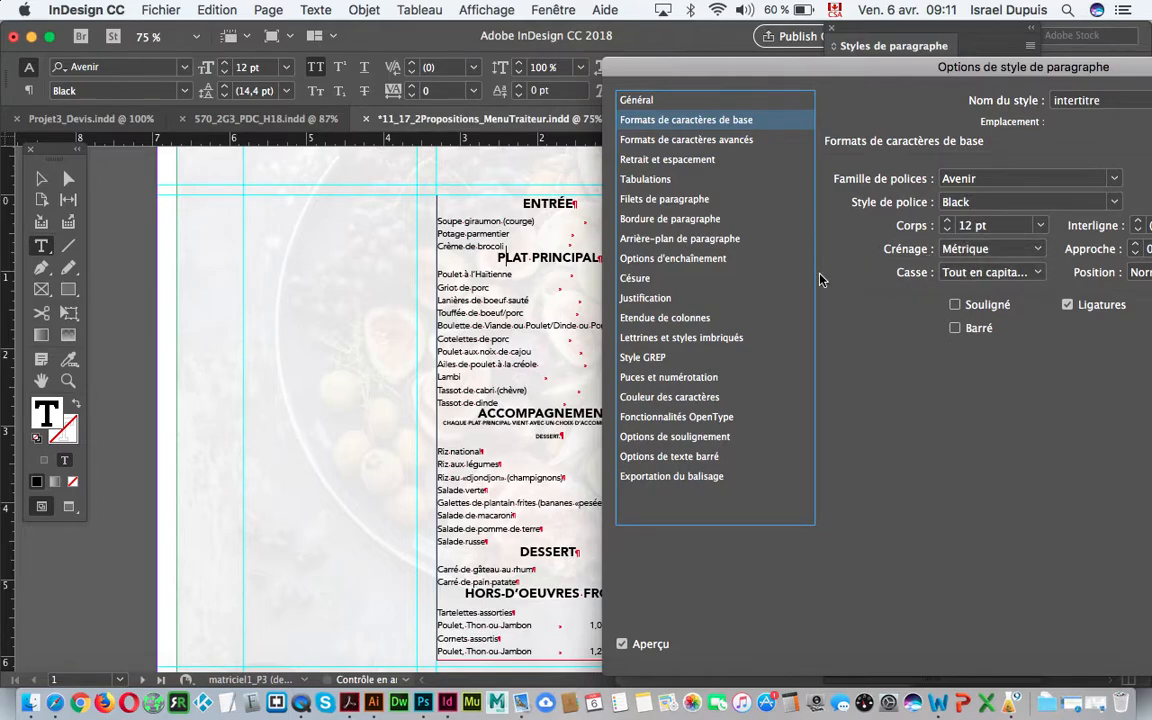
left_click(725, 163)
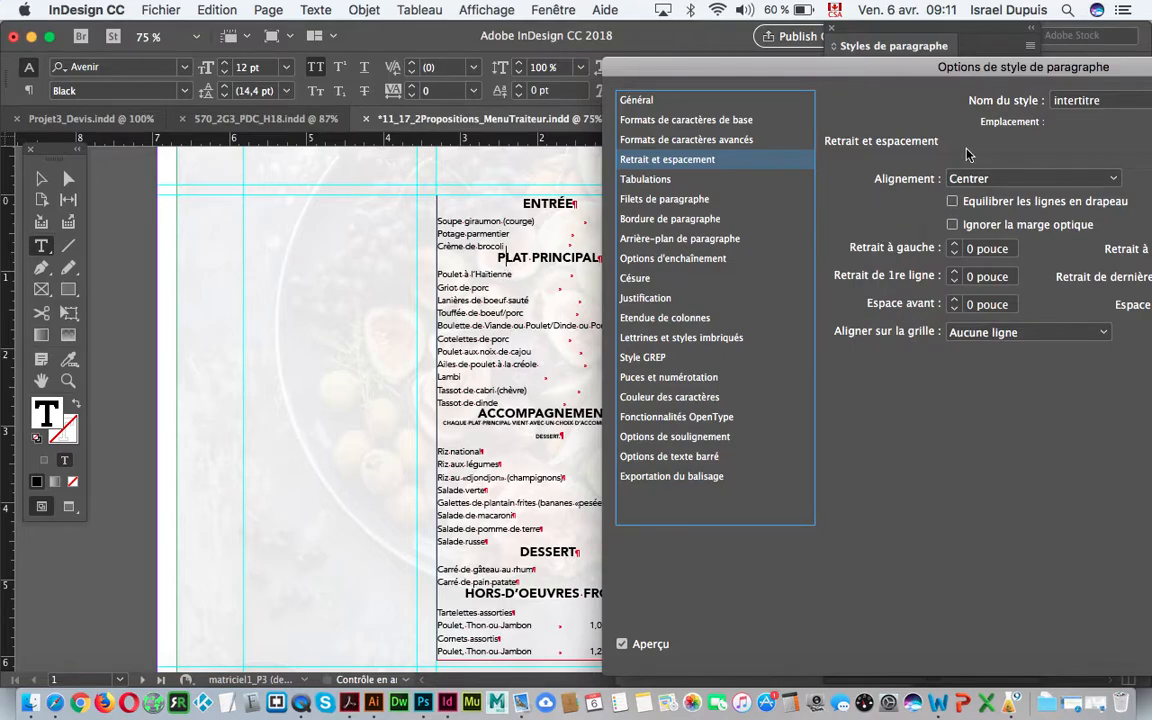
left_click_drag(875, 68, 682, 82)
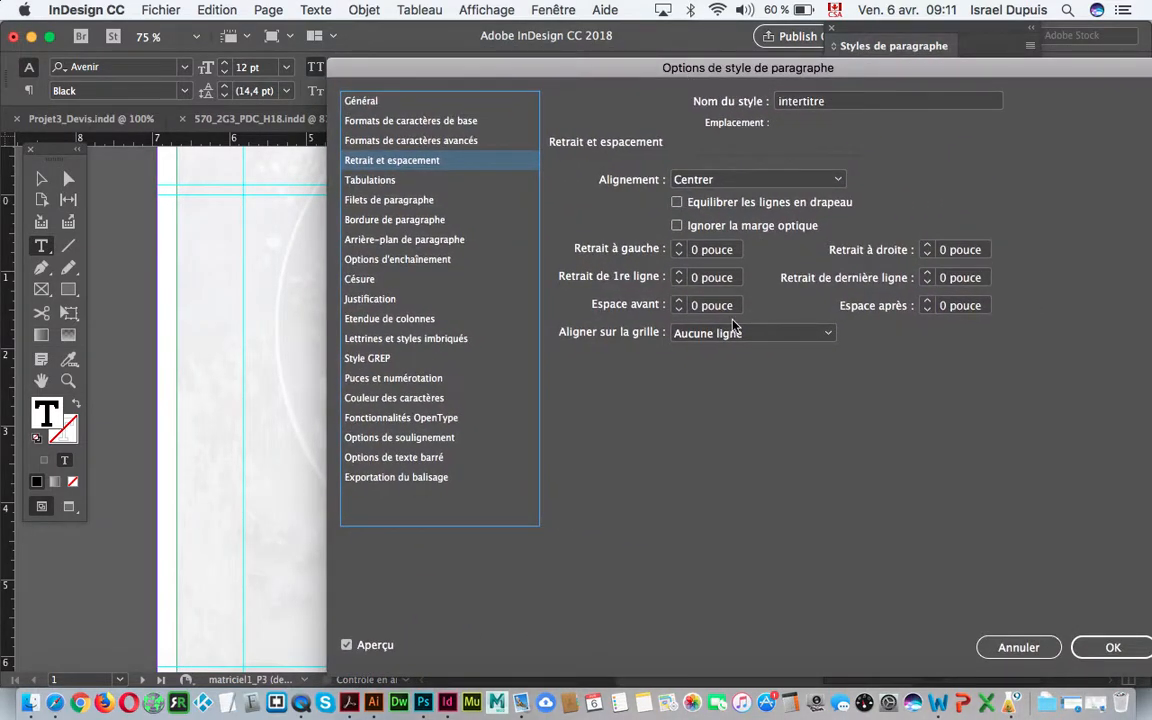
left_click_drag(589, 82, 967, 76)
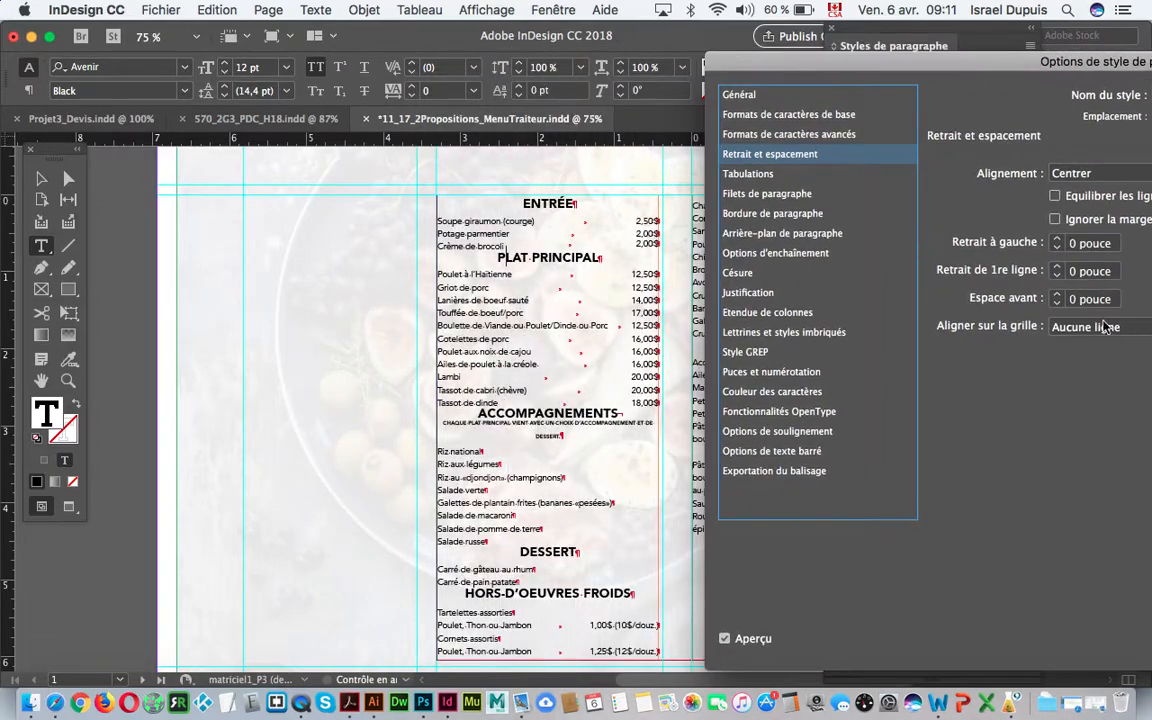
left_click(1055, 296)
left_click(1055, 296)
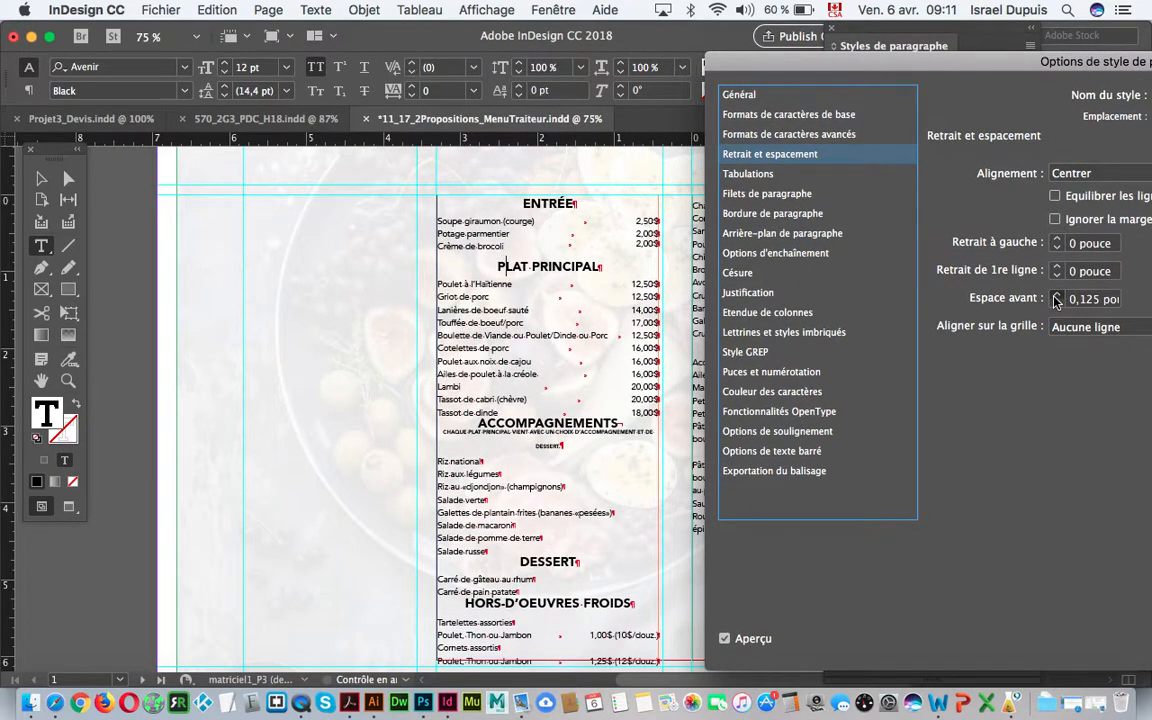
left_click(1055, 296)
left_click(1055, 296)
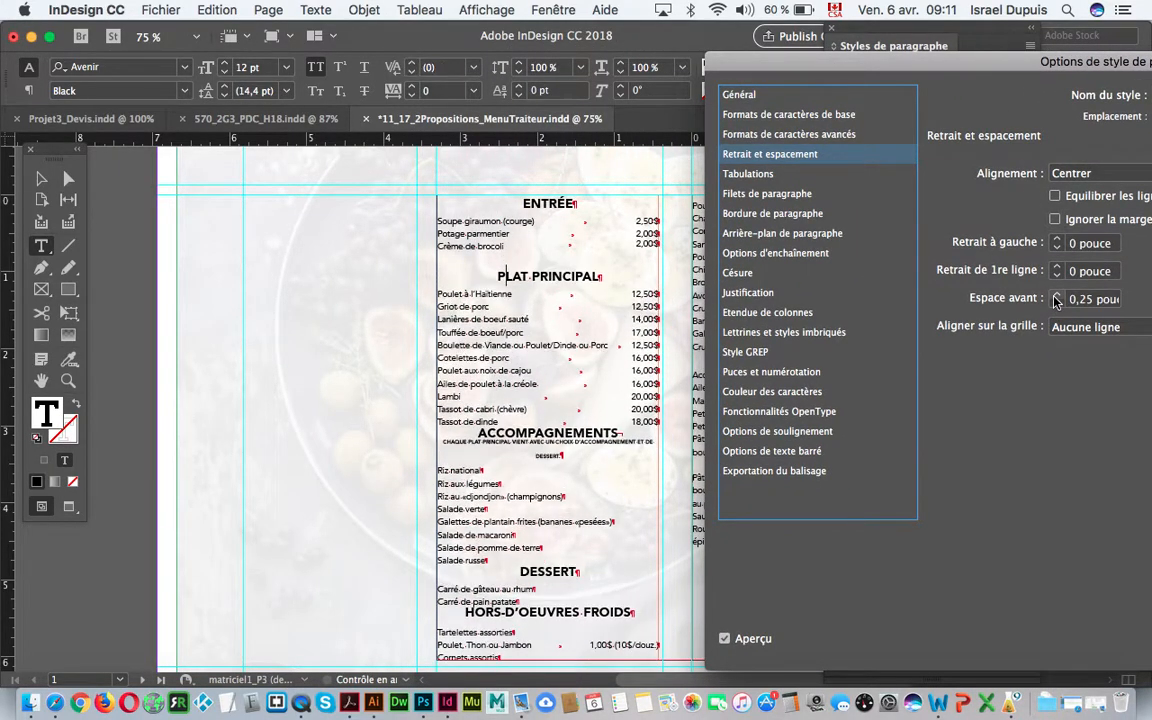
Step: Compare the Plat principal heading's spacing with the style preview switched off and on
left_click(726, 638)
left_click(726, 638)
left_click(726, 638)
left_click(726, 638)
left_click(726, 638)
left_click(726, 638)
left_click(726, 638)
left_click(726, 638)
left_click(726, 638)
left_click(726, 638)
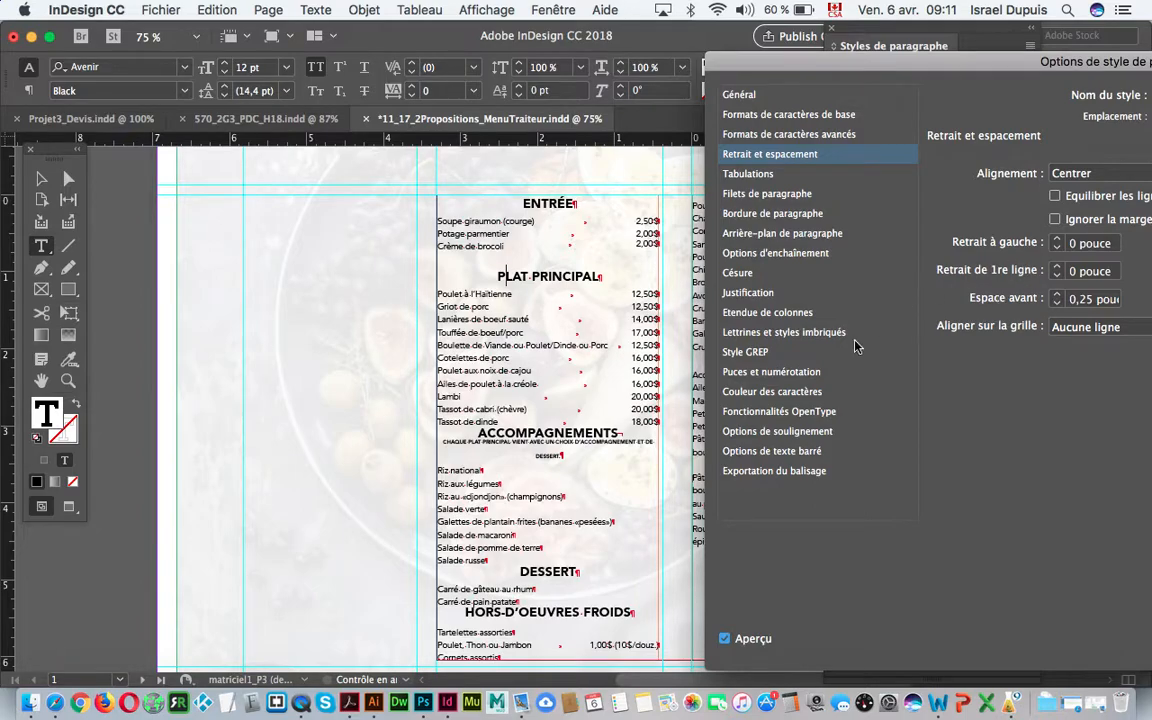
Step: Set the intertitre style's space after to 0,0625 pouce and accept the style options
left_click_drag(936, 65, 713, 76)
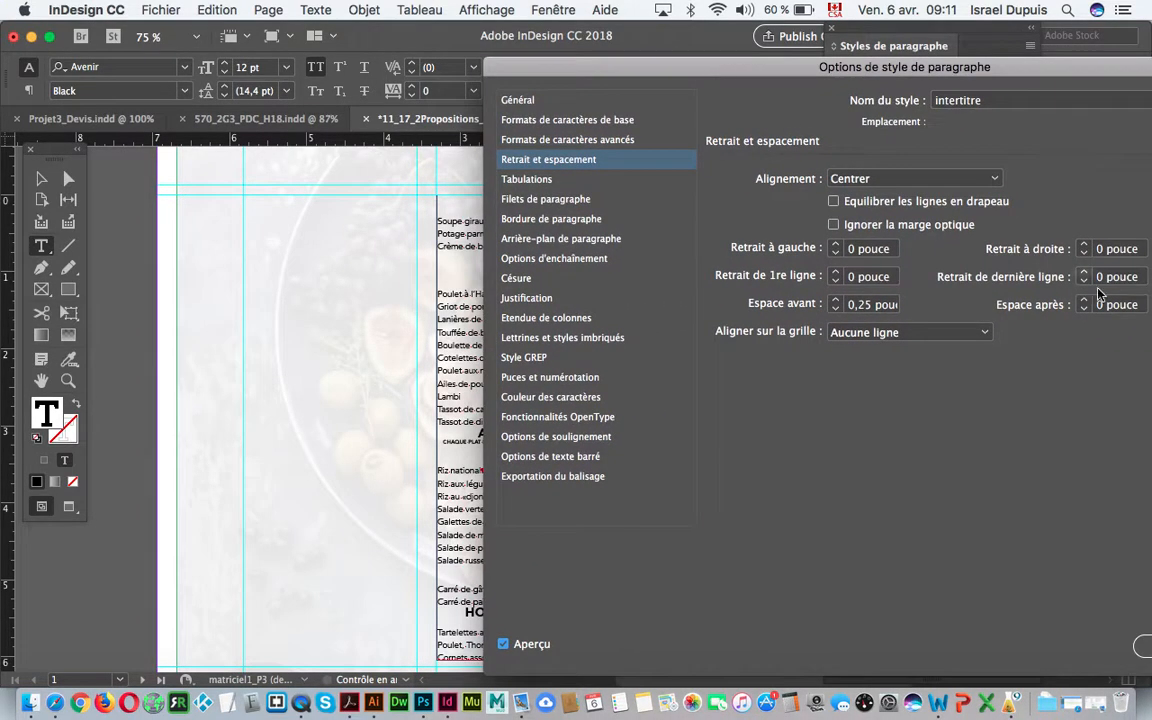
left_click(1083, 302)
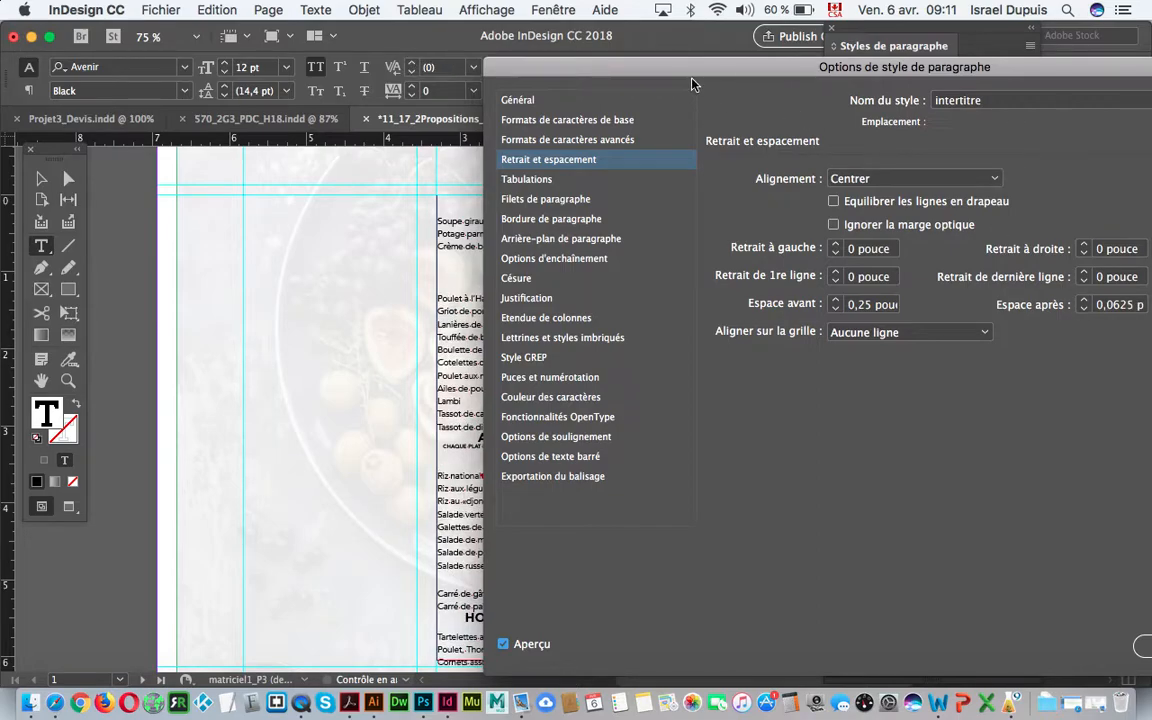
left_click_drag(691, 84, 1013, 102)
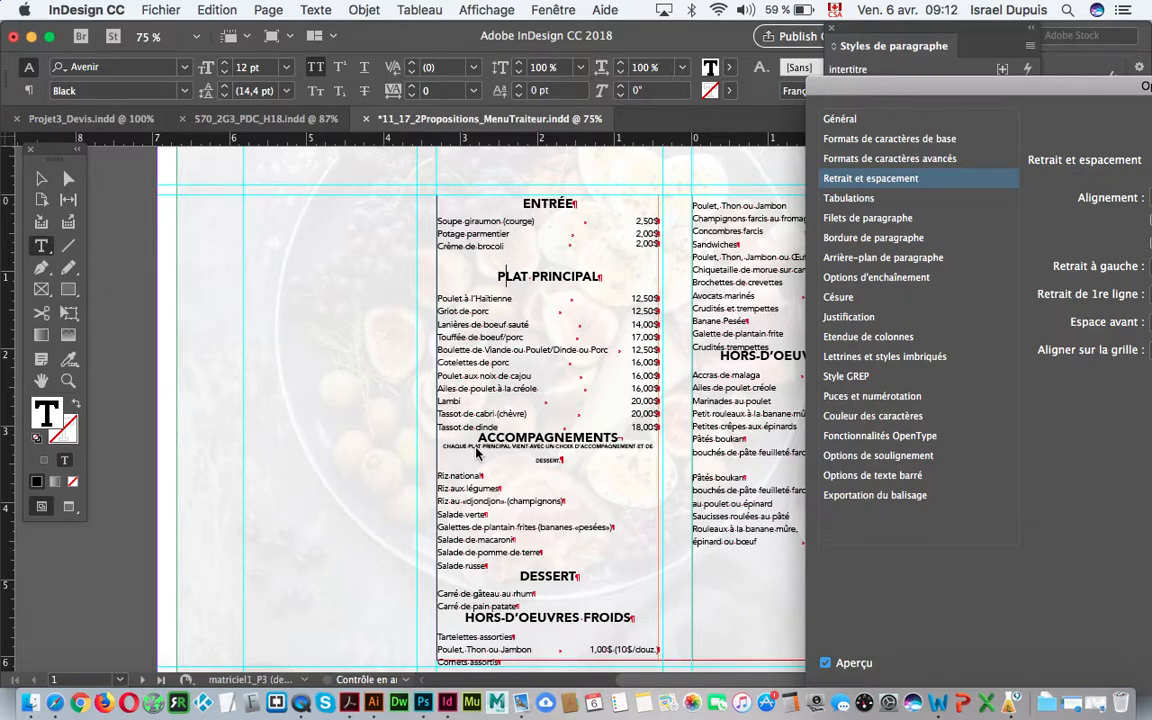
left_click_drag(1000, 84, 622, 22)
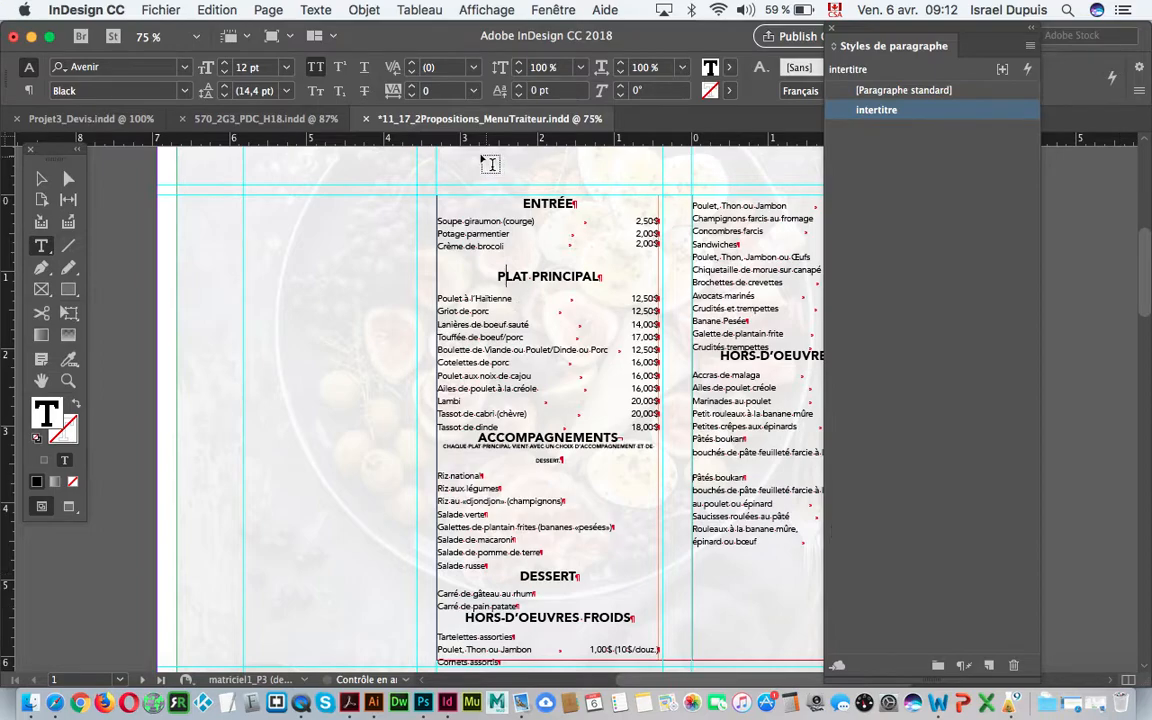
Step: Apply the intertitre style to the Accompagnements, Dessert, Hors-d'oeuvres froids and Hors-d'oeuvres chaud headings
left_click(478, 390)
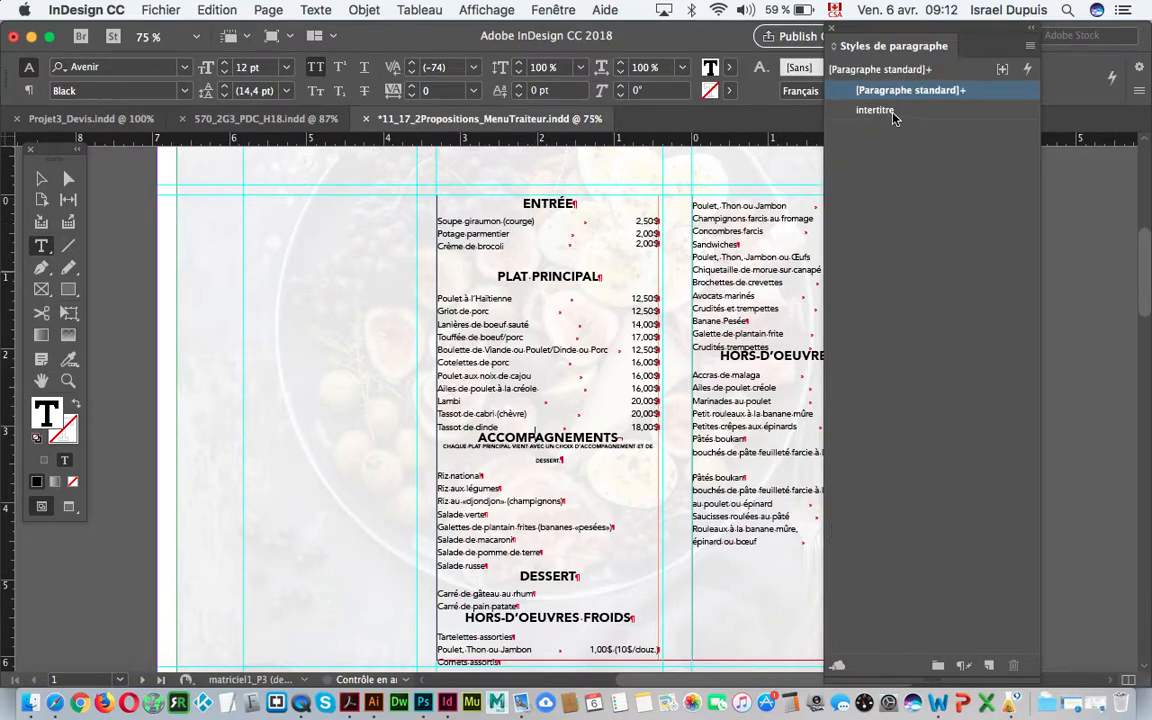
left_click(876, 110)
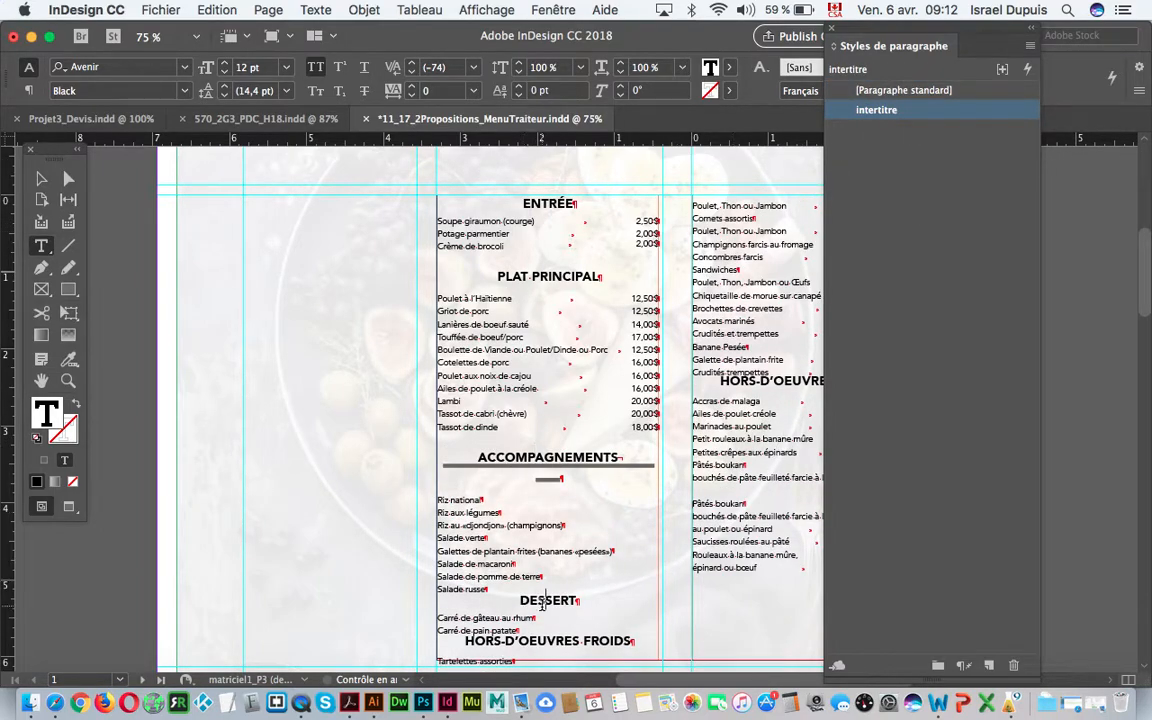
left_click(569, 598)
left_click(893, 112)
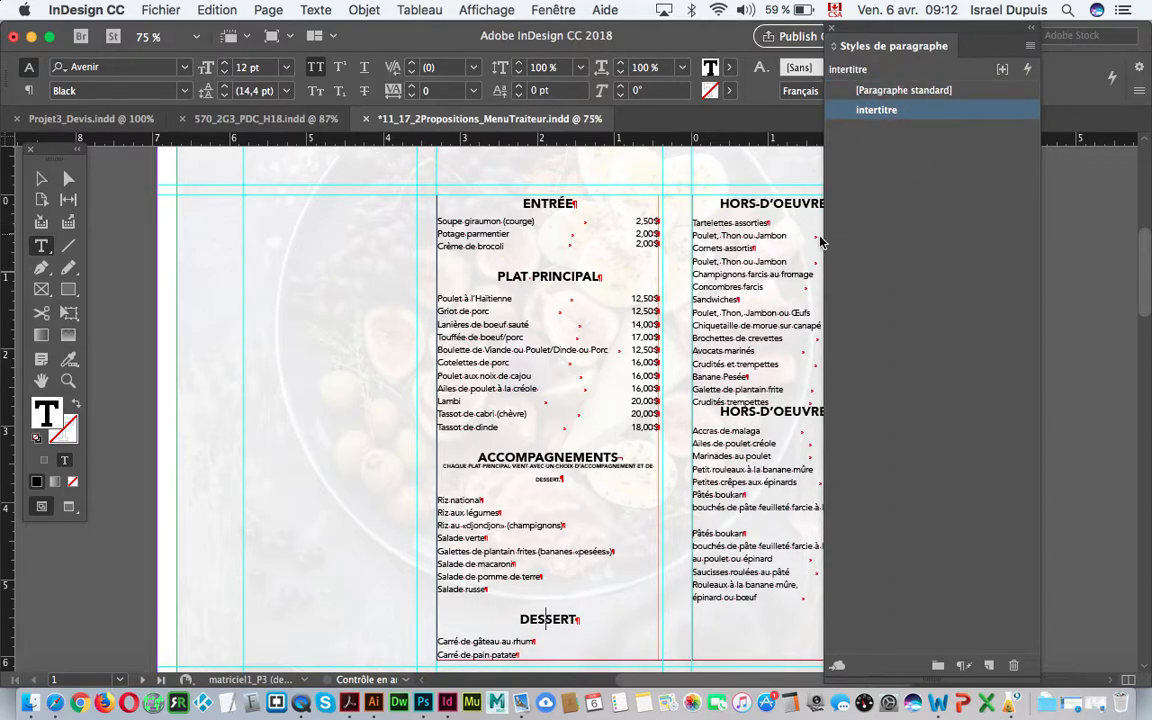
left_click(770, 204)
left_click(921, 116)
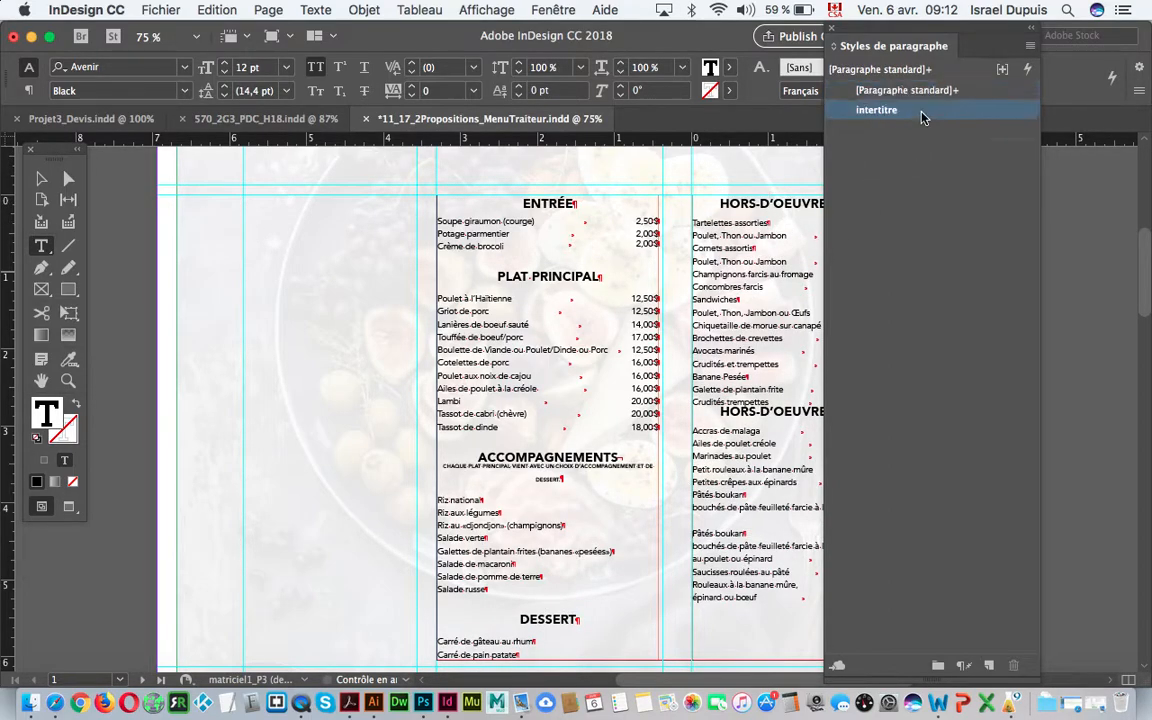
left_click(769, 415)
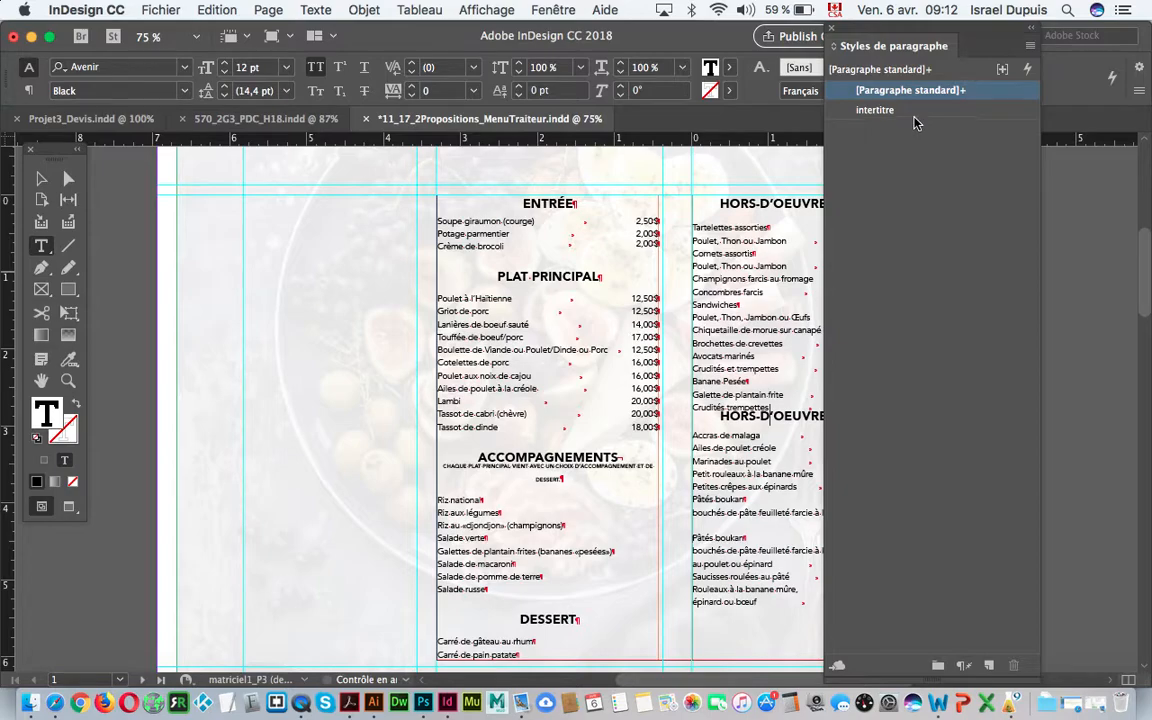
left_click(913, 112)
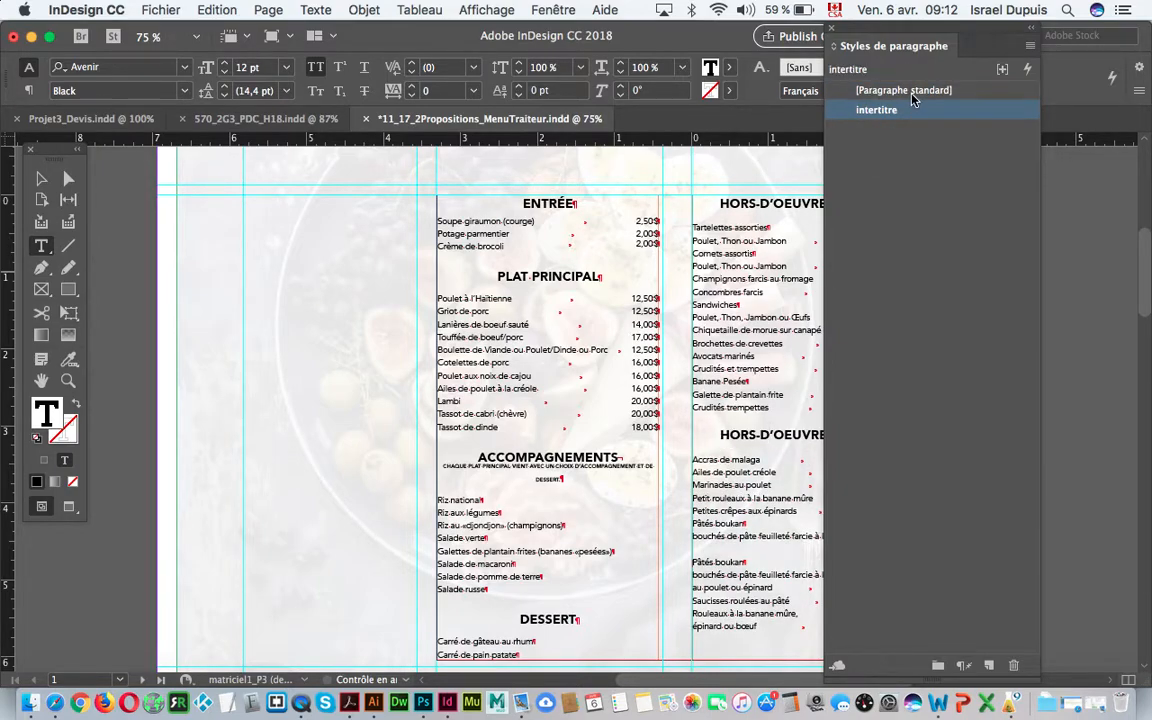
Step: Reduce the intertitre style's space before to 0,125 pouce and accept the style options
left_click_drag(830, 28, 1050, 30)
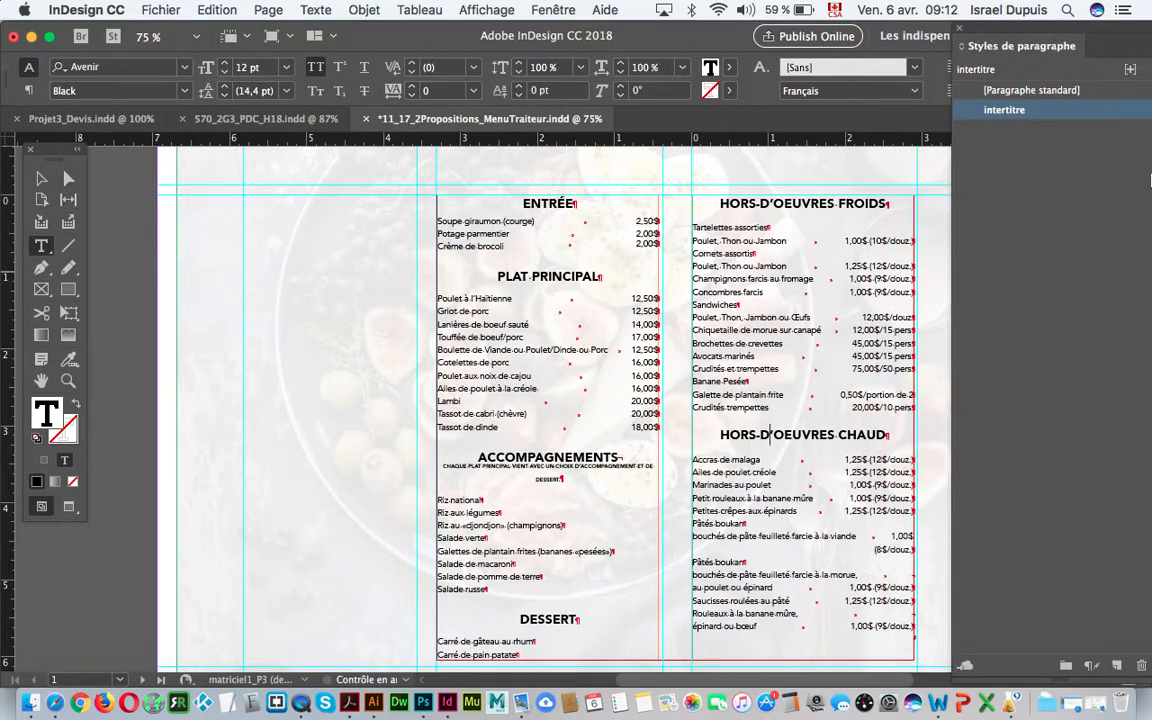
double_click(1080, 110)
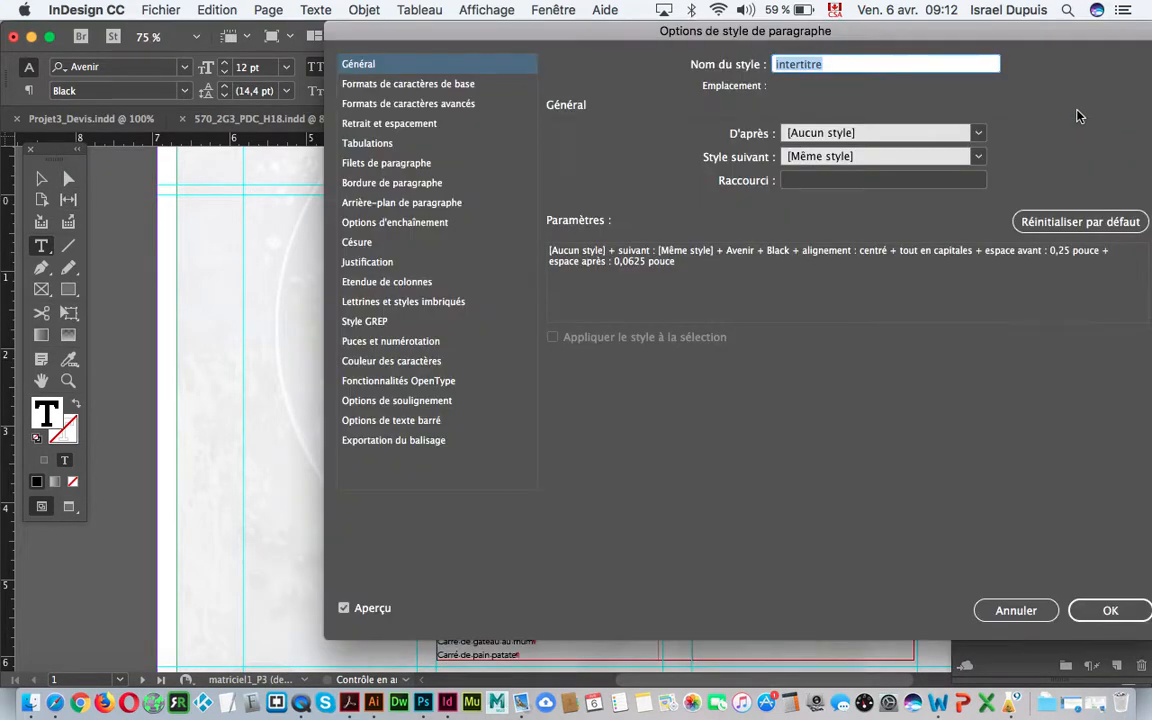
left_click_drag(430, 70, 930, 93)
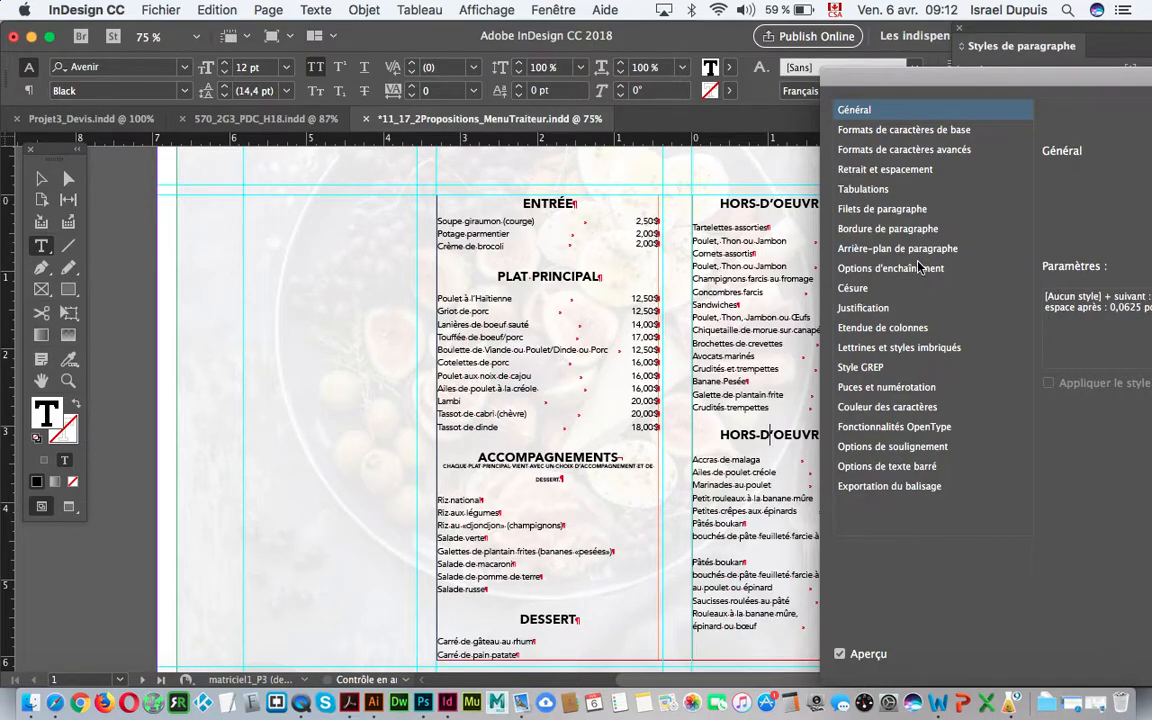
left_click(920, 170)
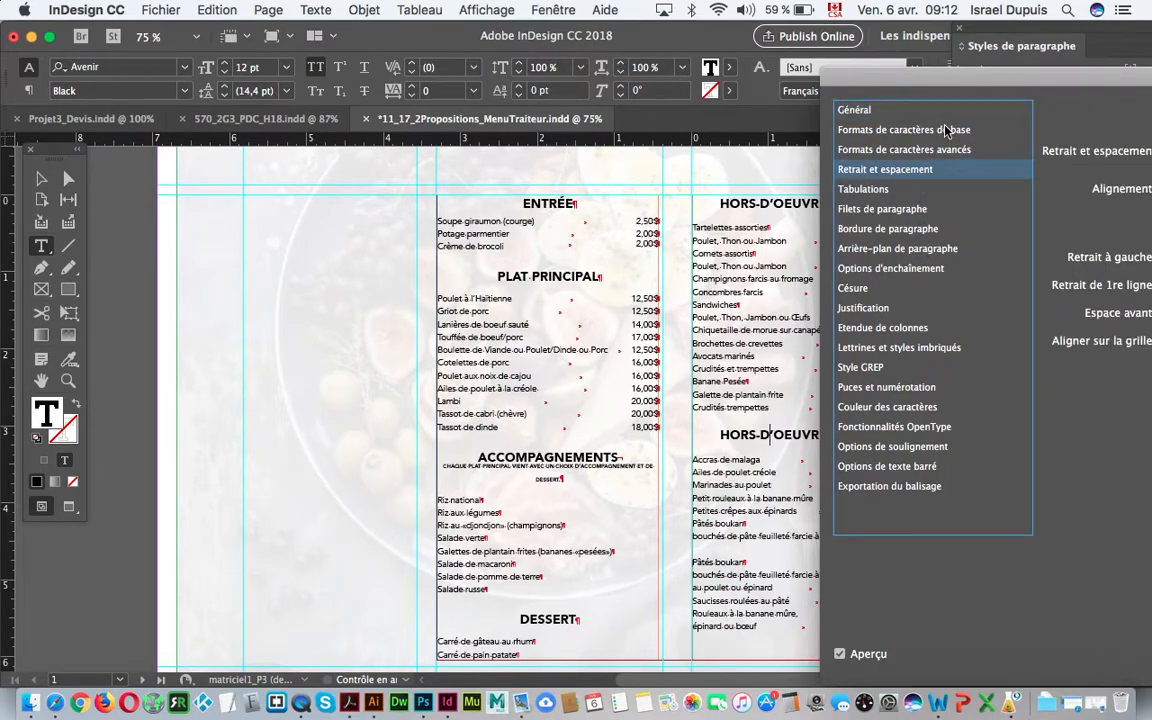
left_click_drag(874, 77, 788, 74)
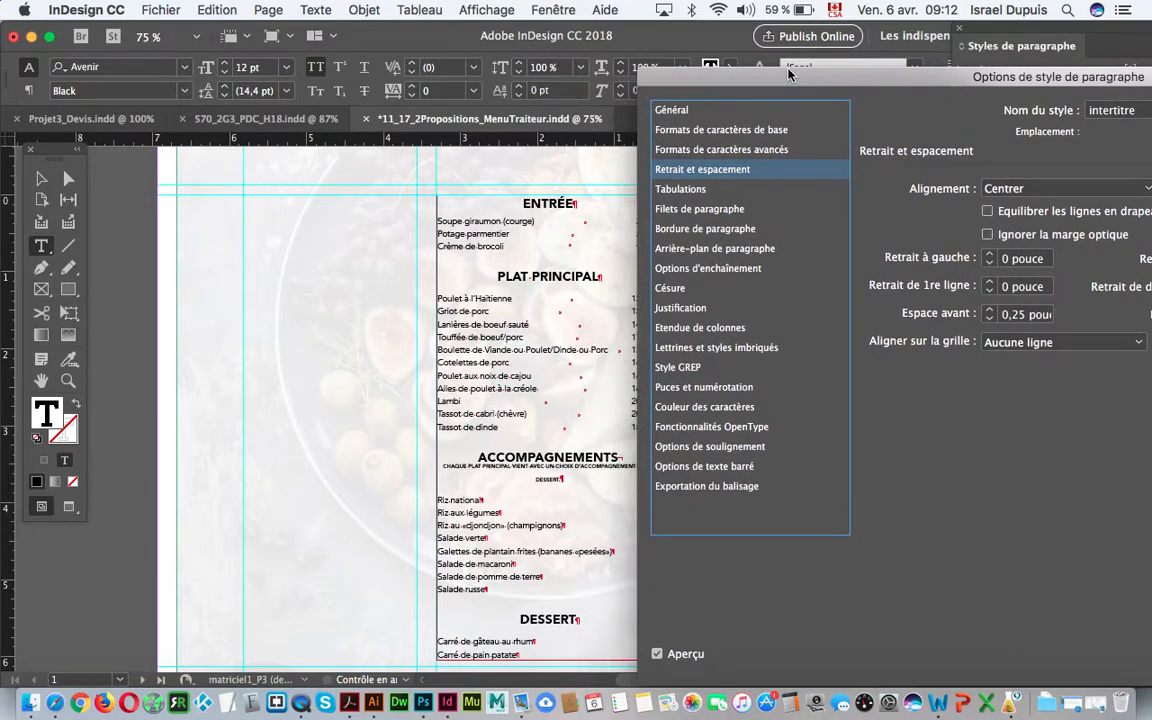
left_click(990, 320)
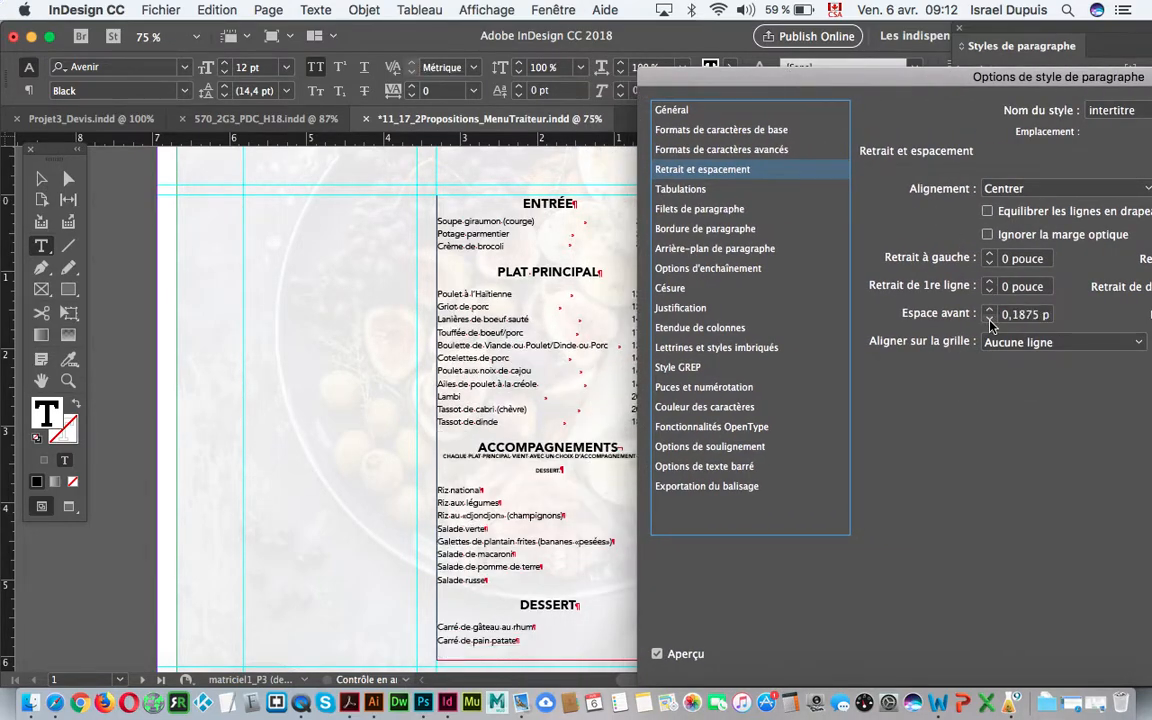
left_click(990, 320)
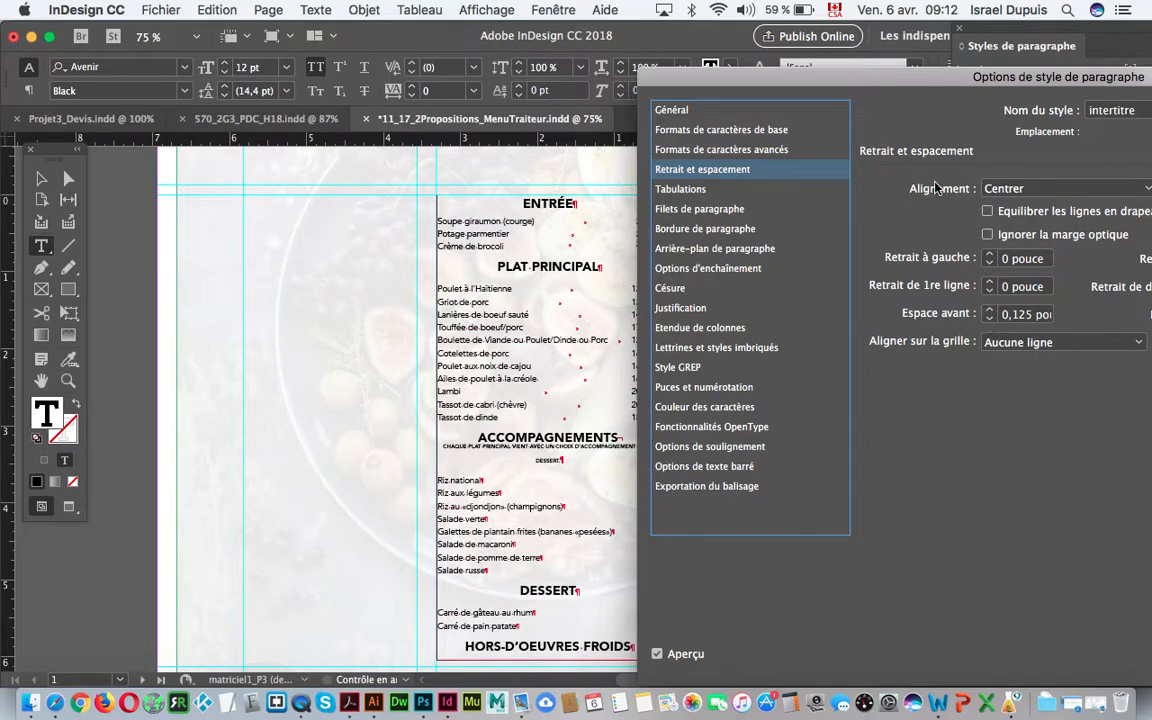
left_click_drag(765, 70, 381, 44)
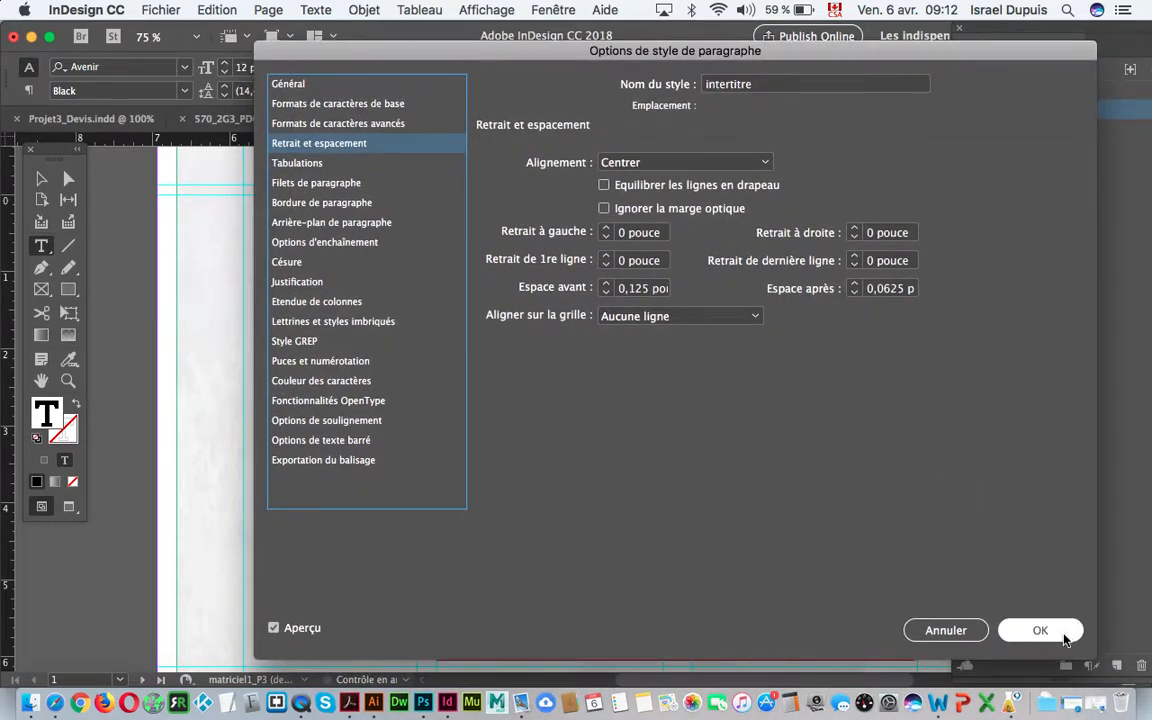
left_click(1031, 628)
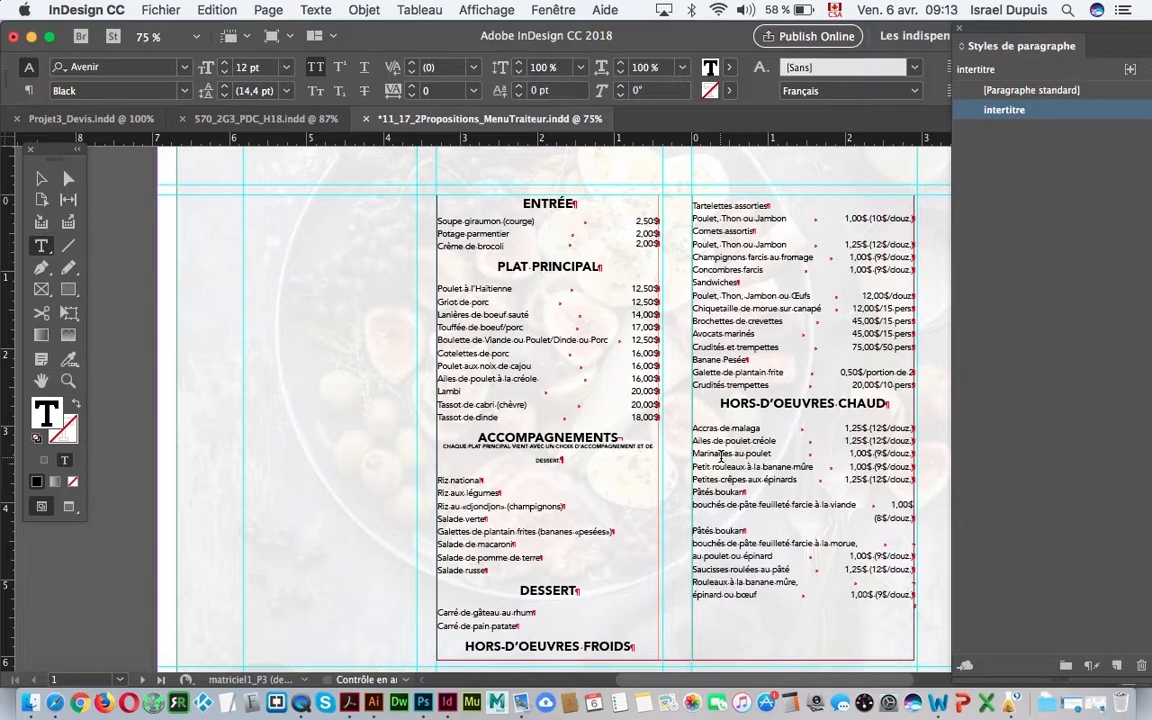
Step: Try a column break before the Hors-d'oeuvres froids heading and remove it again
left_click(466, 647)
right_click(466, 649)
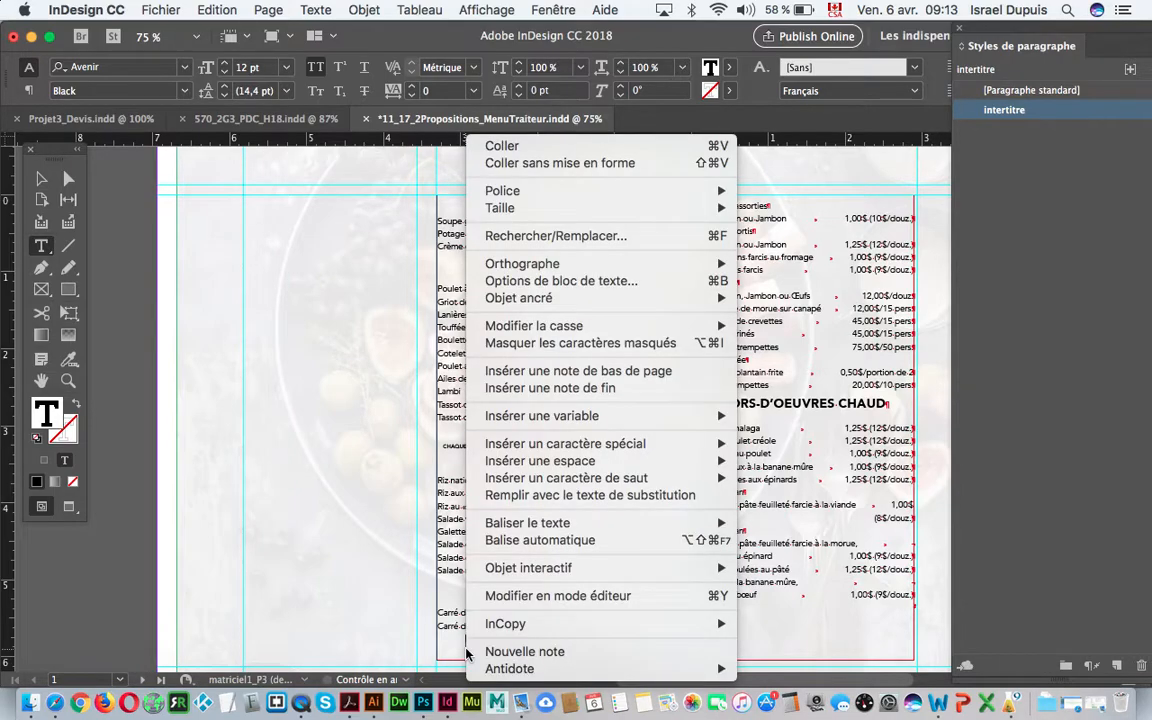
mouse_move(600, 478)
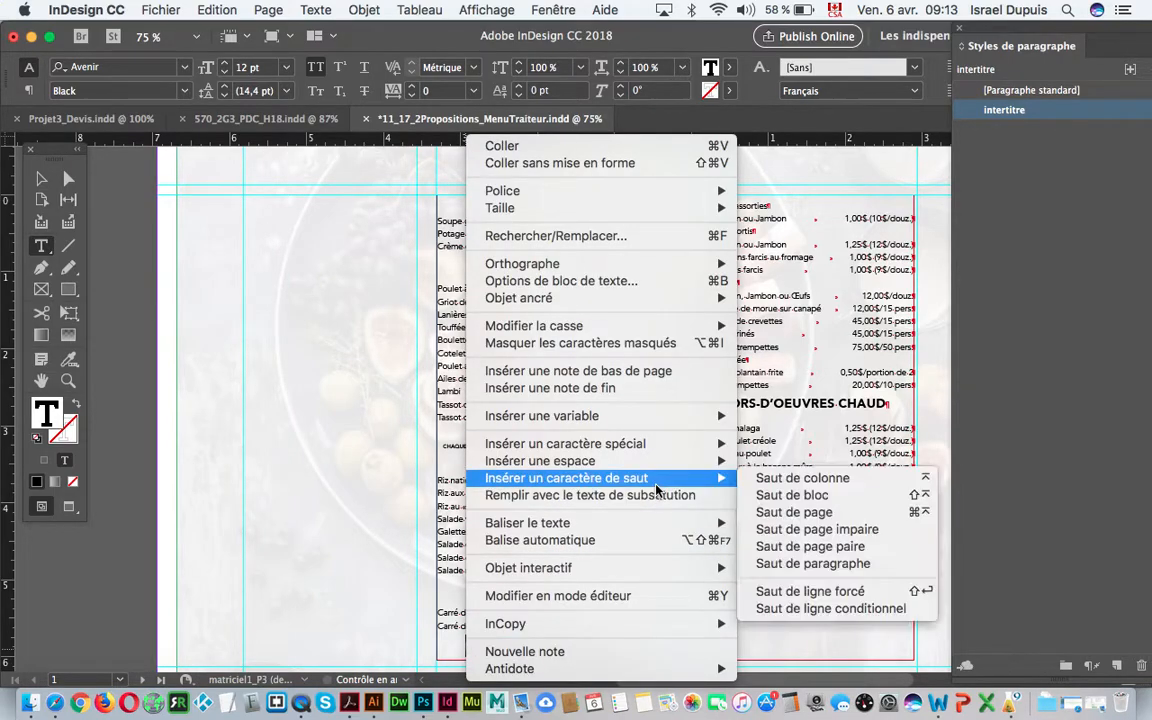
left_click(779, 482)
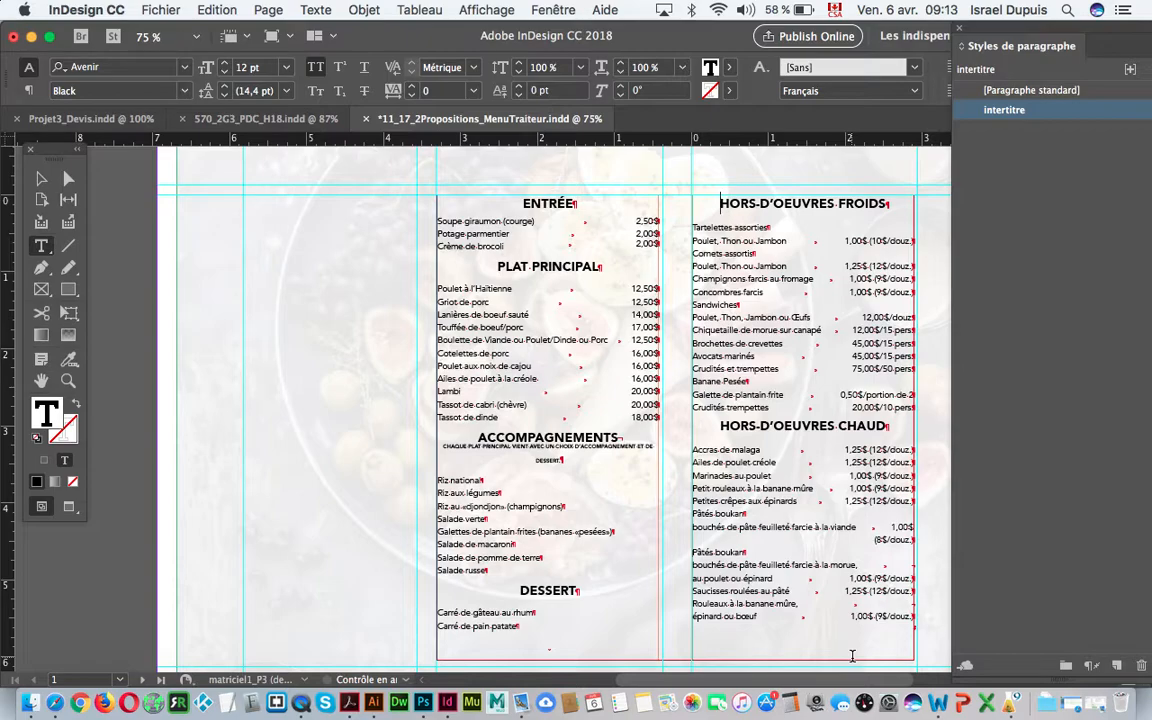
left_click(551, 656)
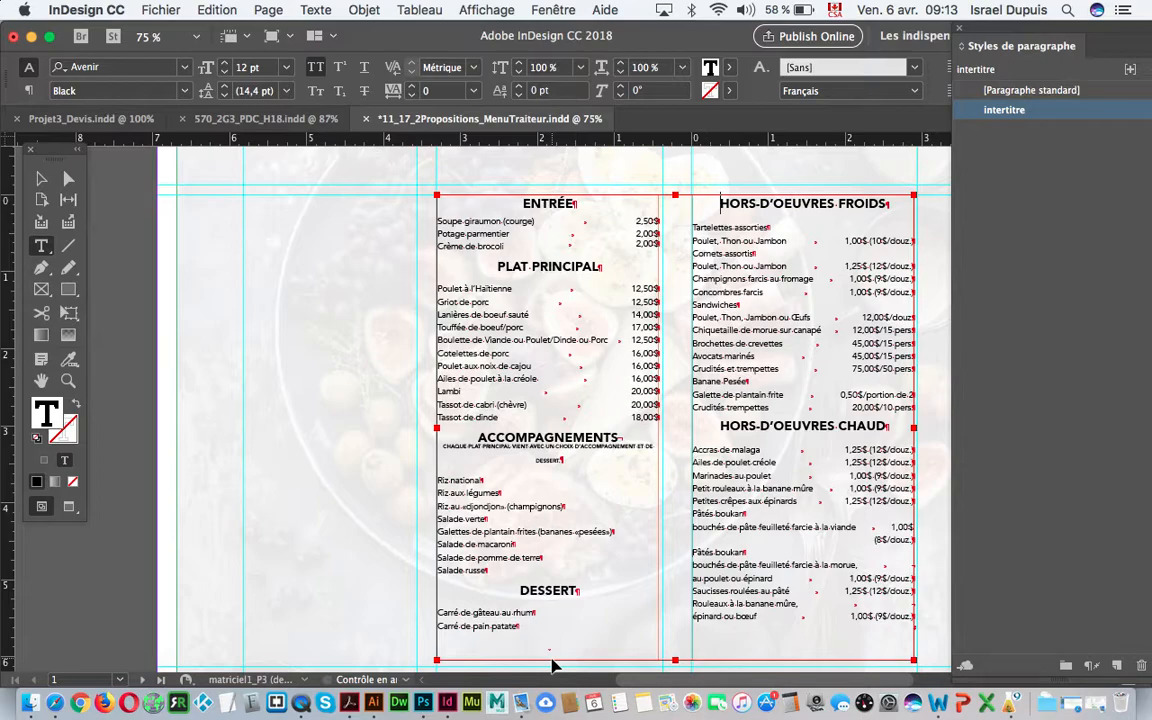
key("BackSpace")
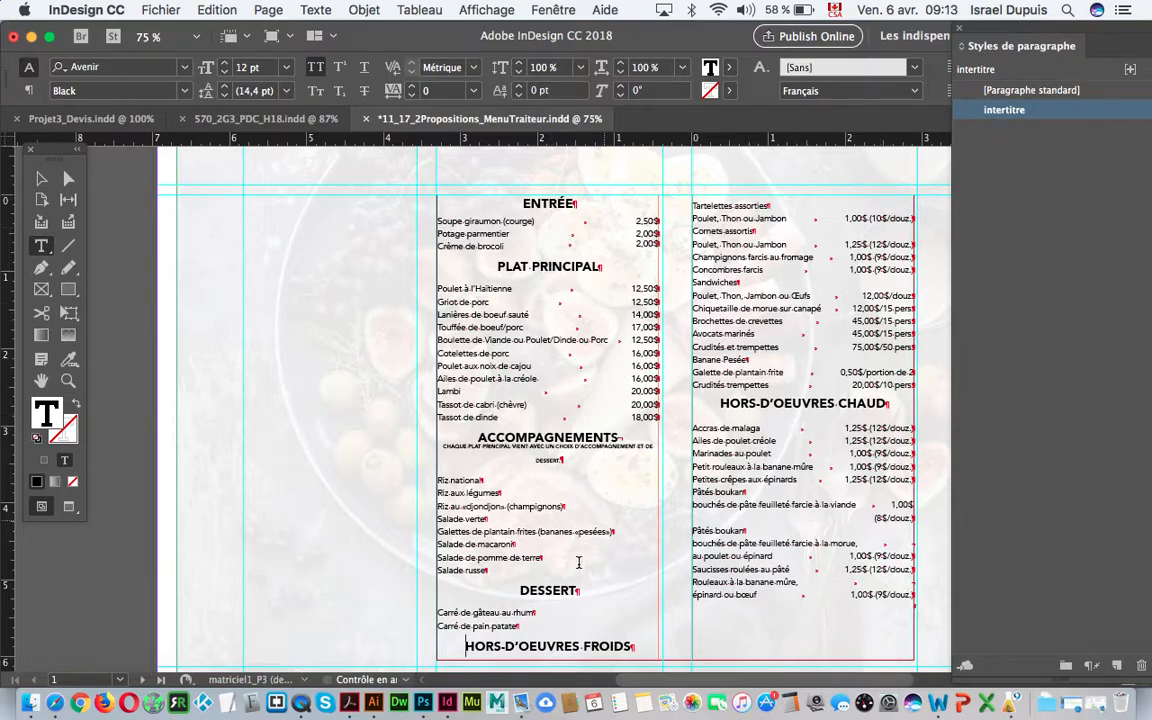
Step: Set the intertitre style's Paragraphes solidaires option to 1 line so headings stay with their following text, and accept the style options
left_click_drag(465, 646, 632, 648)
left_click(632, 648)
double_click(1069, 118)
left_click(343, 246)
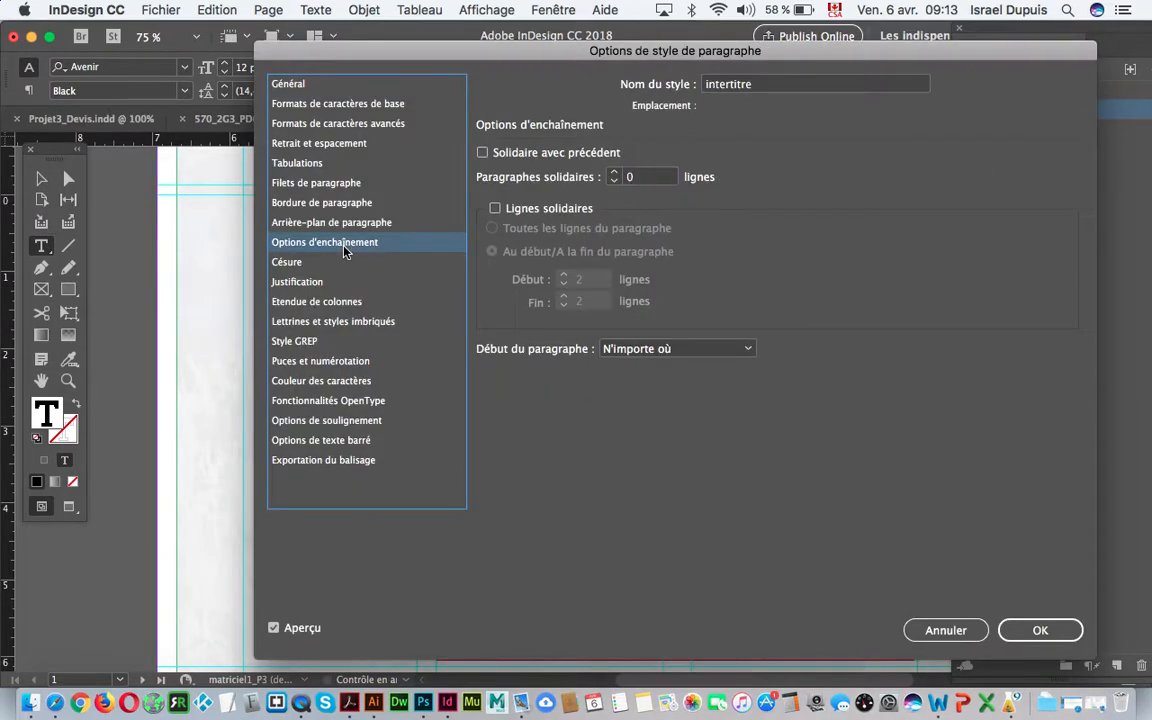
left_click_drag(606, 53, 527, 287)
left_click(1113, 185)
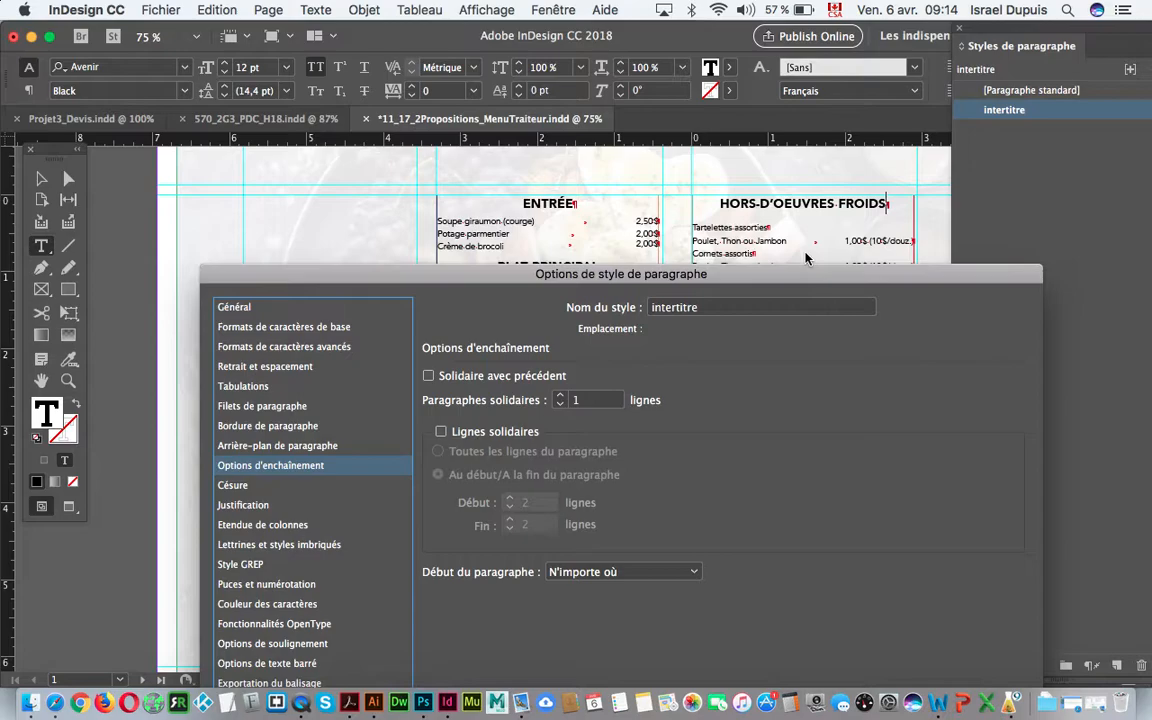
left_click_drag(730, 272, 694, 31)
left_click(948, 612)
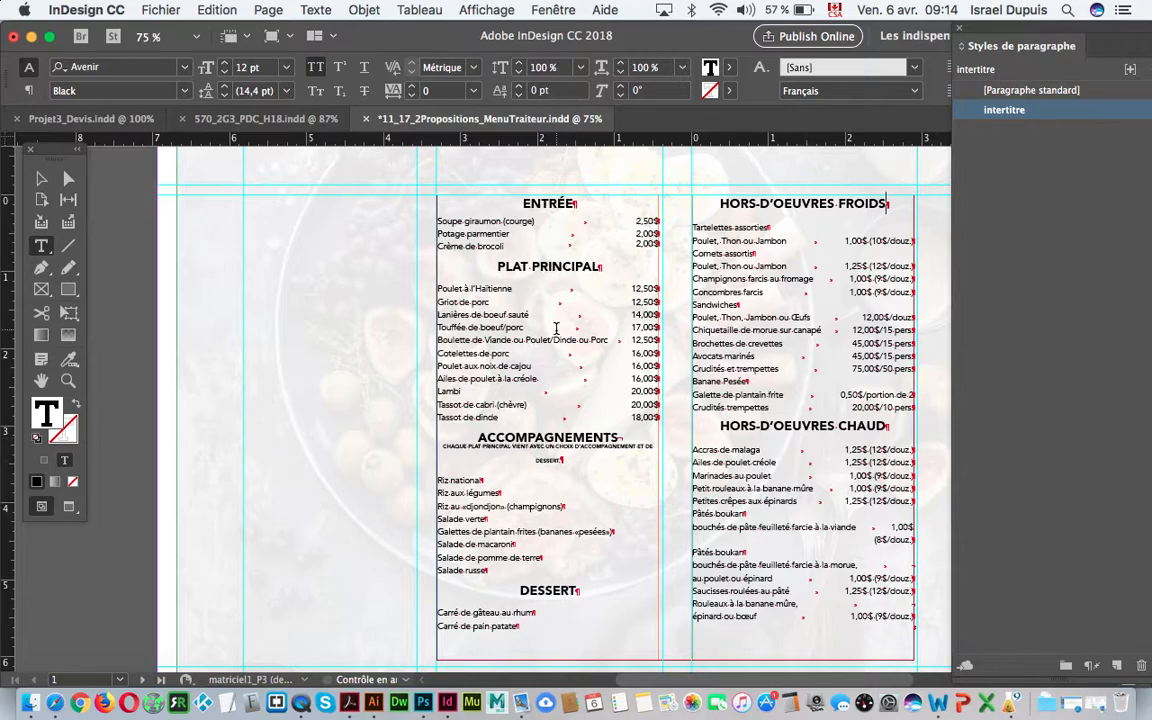
Step: Select the two-column menu text frame and bring up the object styles below the paragraph styles
left_click(45, 180)
left_click(551, 10)
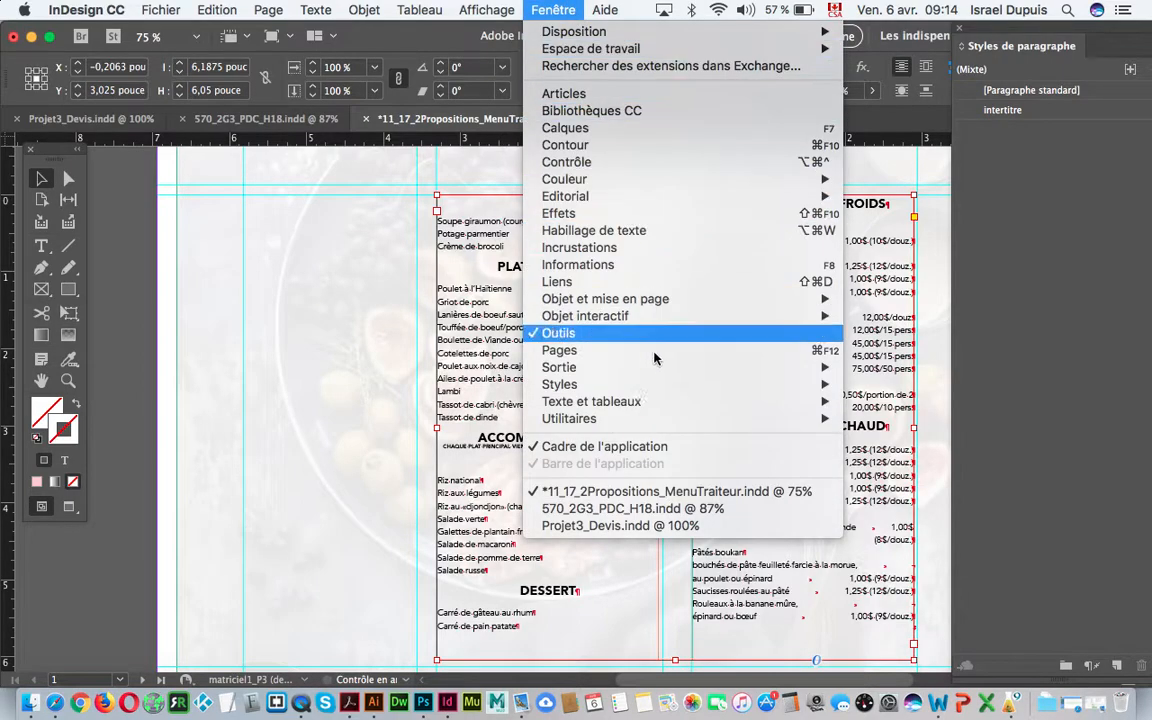
mouse_move(660, 386)
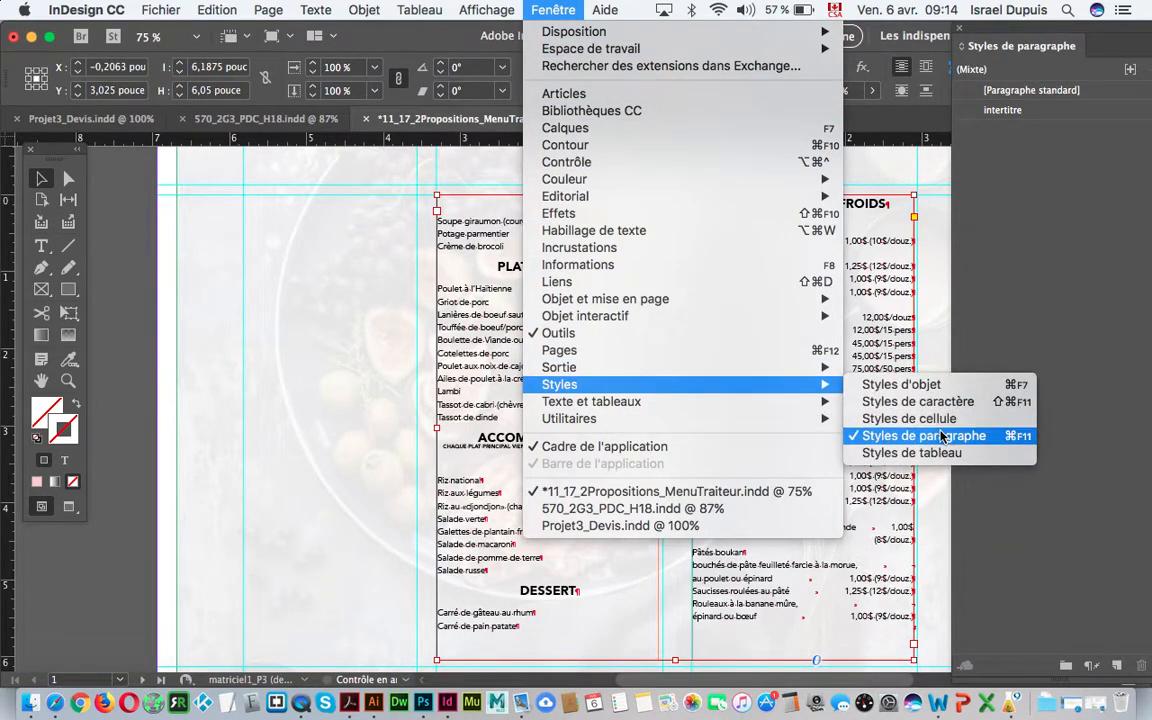
left_click(900, 384)
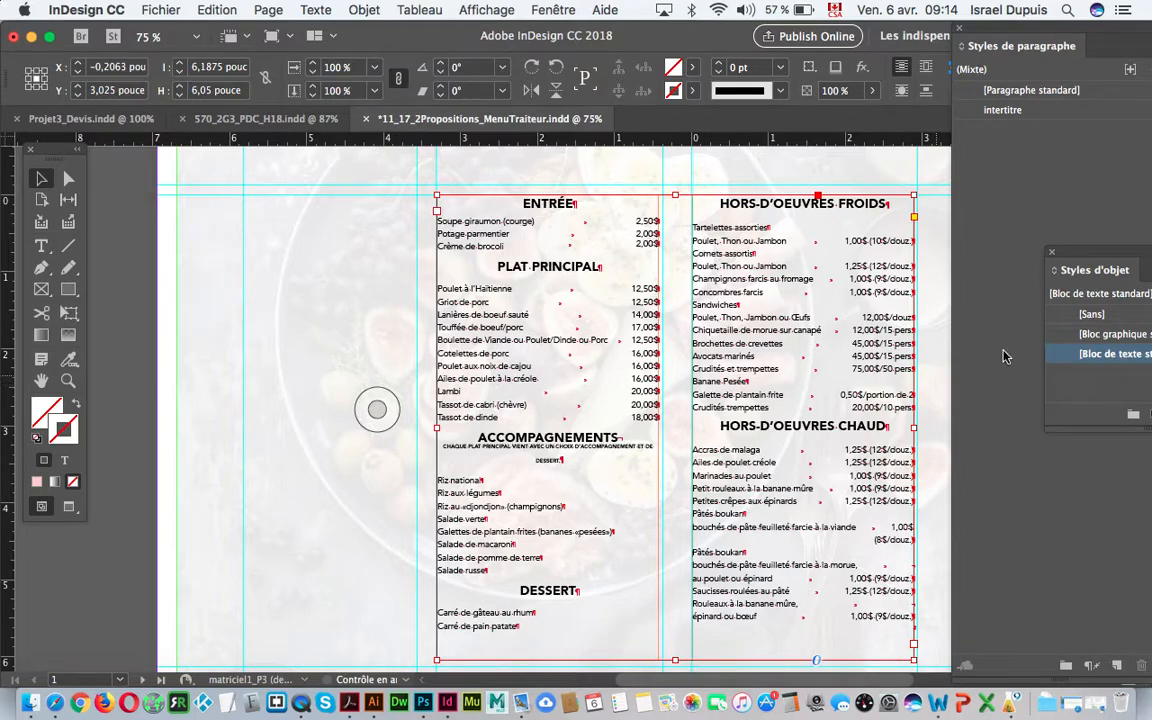
left_click_drag(1120, 267, 1013, 140)
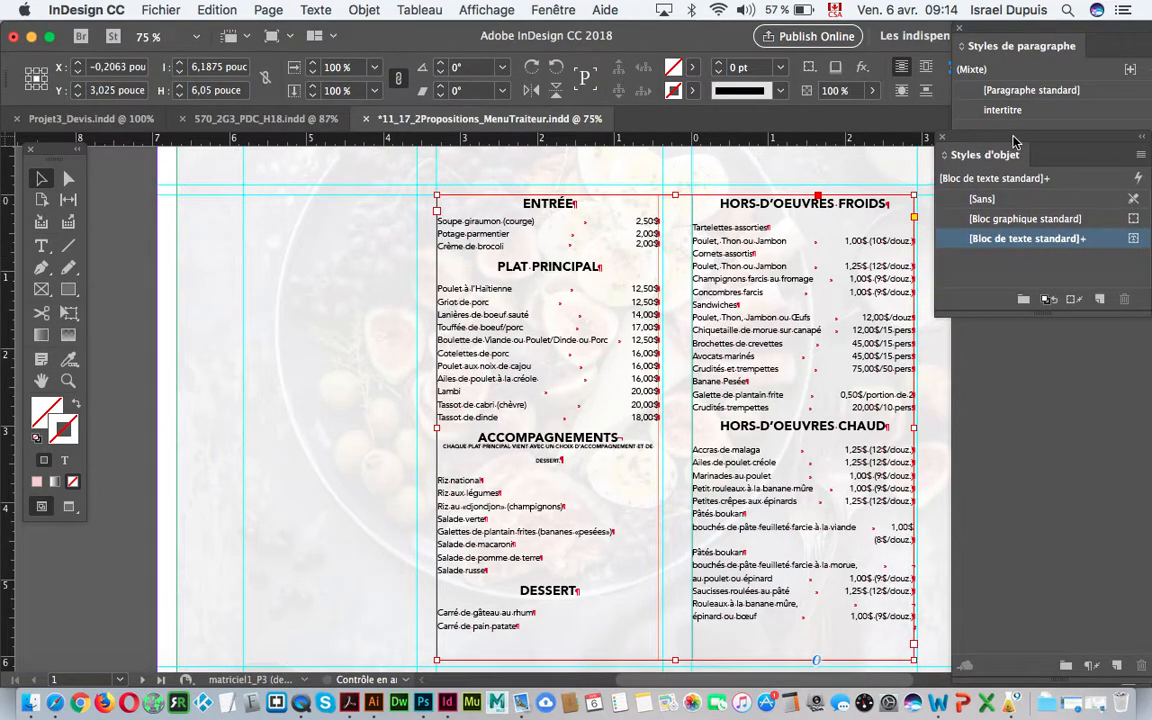
Step: Create an object style named bloc_menu from the selected menu text frame and accept its options
left_click(1100, 300)
double_click(1080, 259)
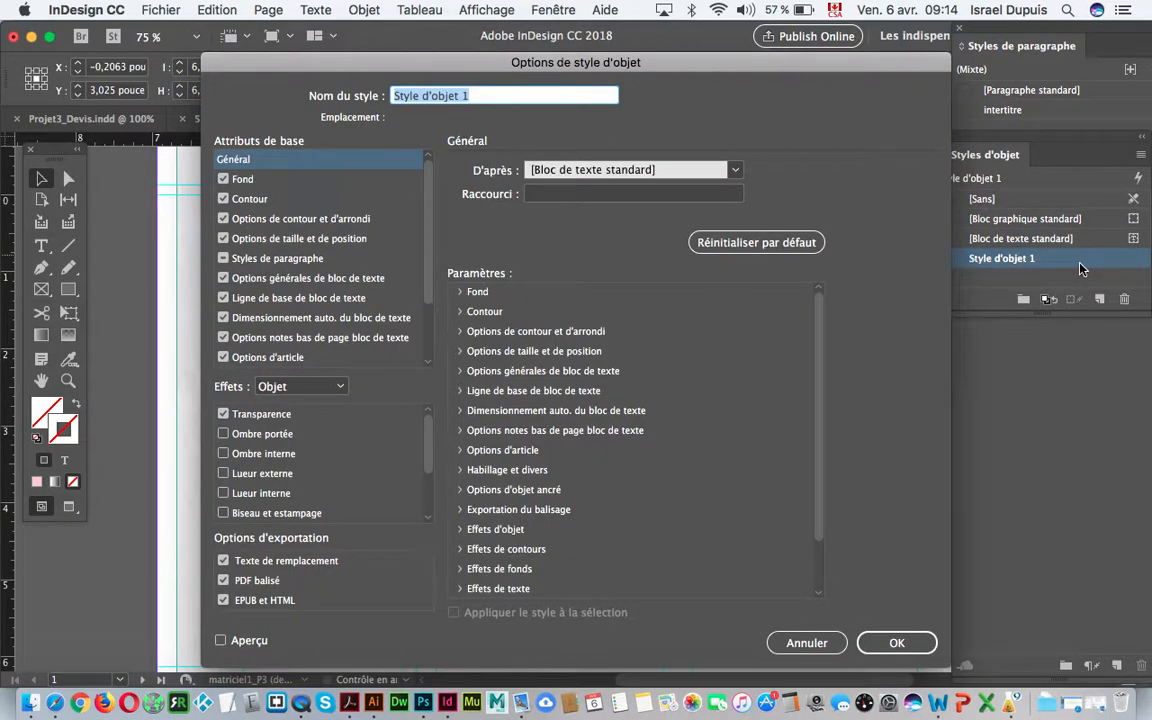
type("bloc_menu")
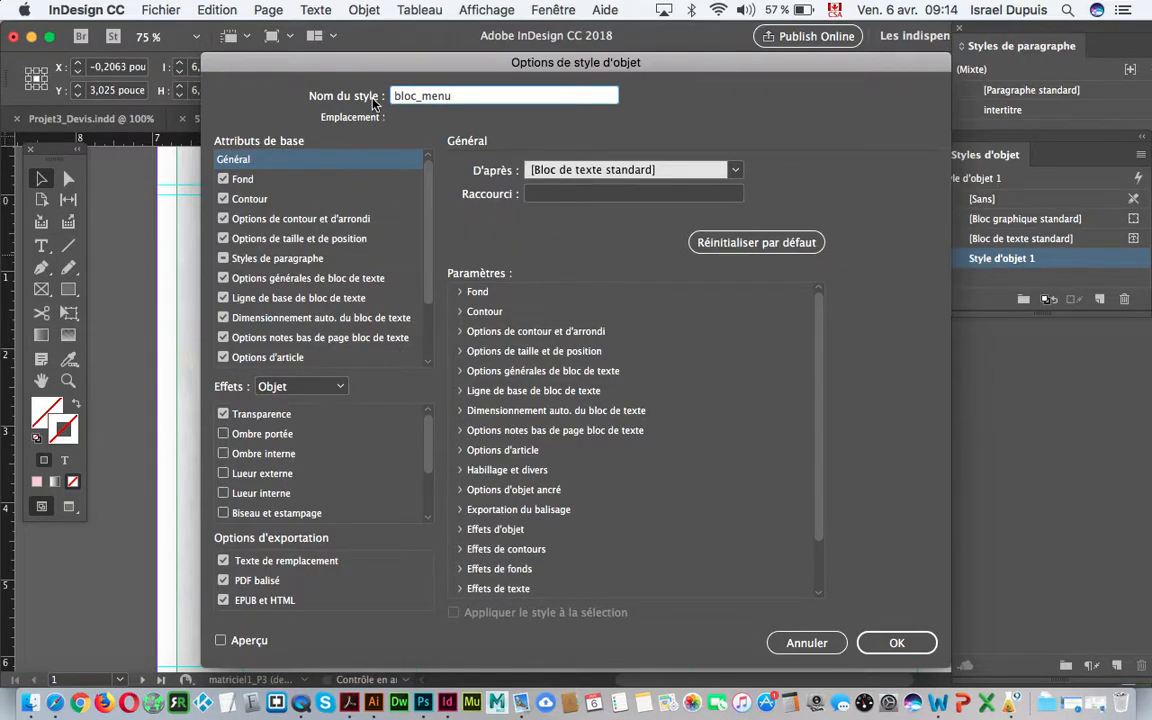
left_click_drag(357, 55, 634, 58)
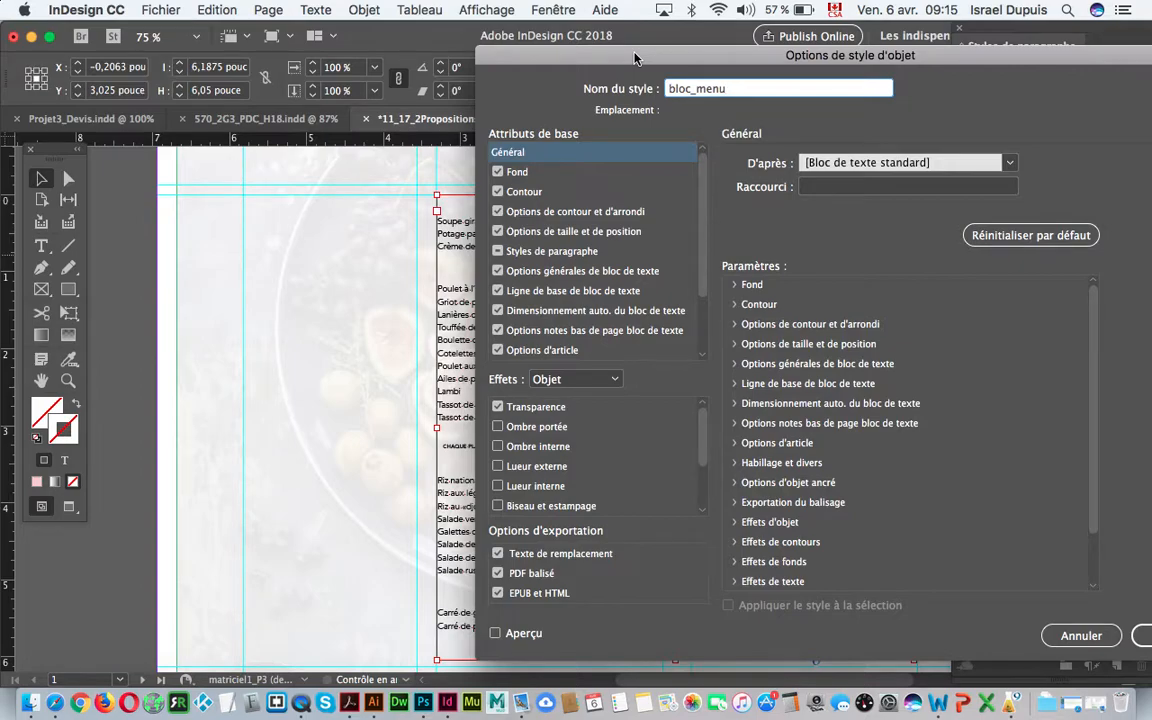
left_click(1143, 637)
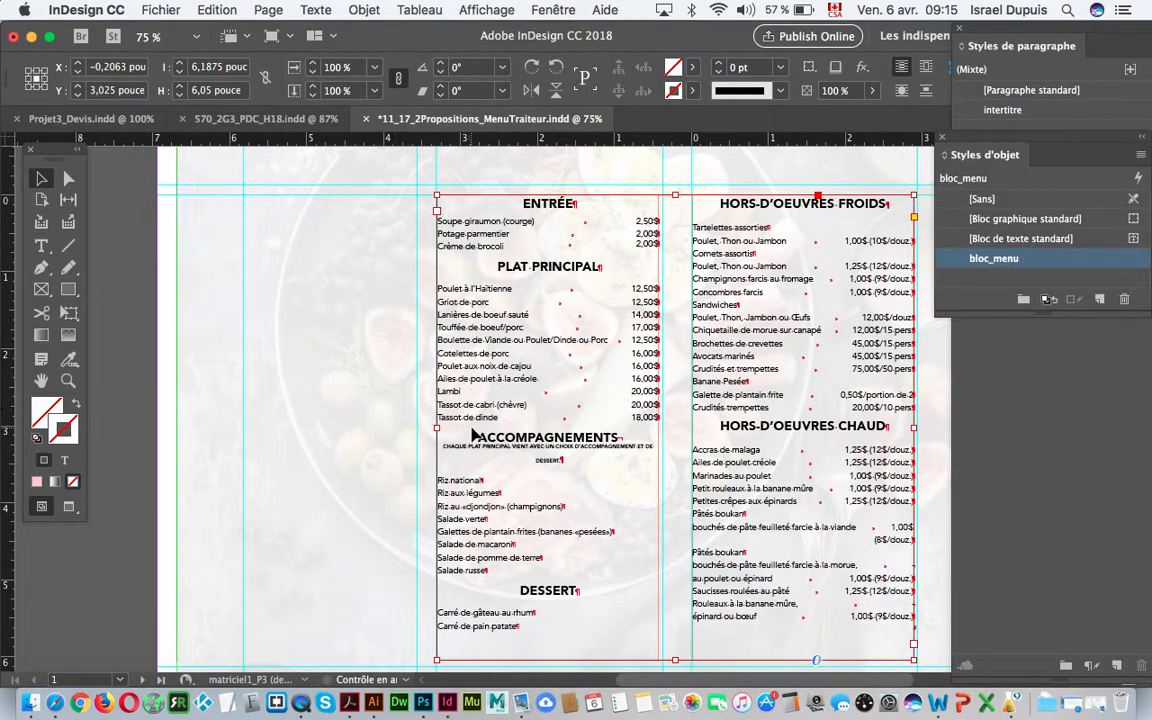
Step: Move the object styles list down, clear of the paragraph styles
scroll(475, 435, "down", 10)
scroll(475, 435, "up", 10)
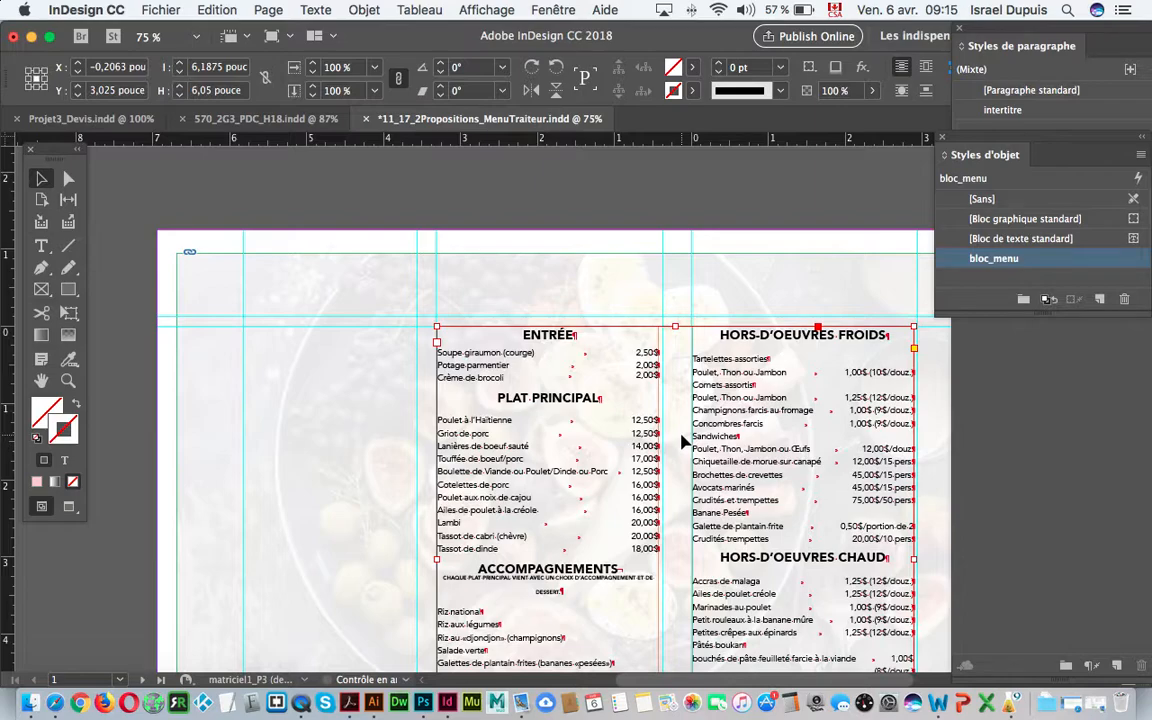
left_click_drag(1018, 145, 1044, 419)
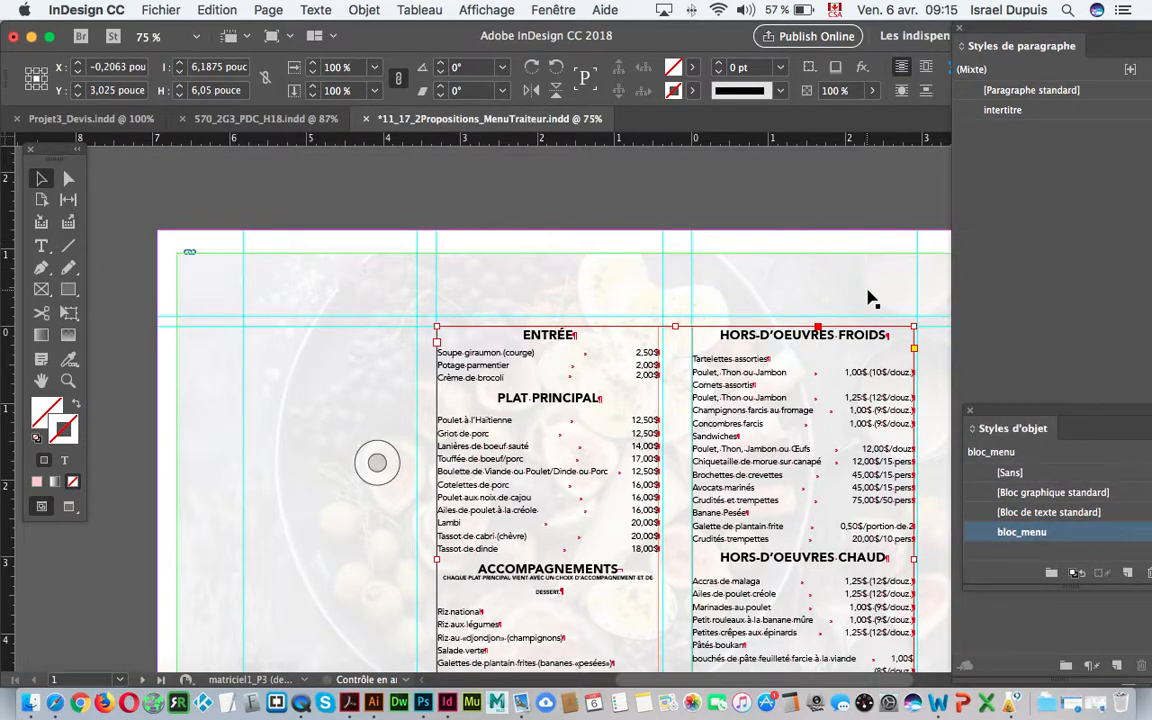